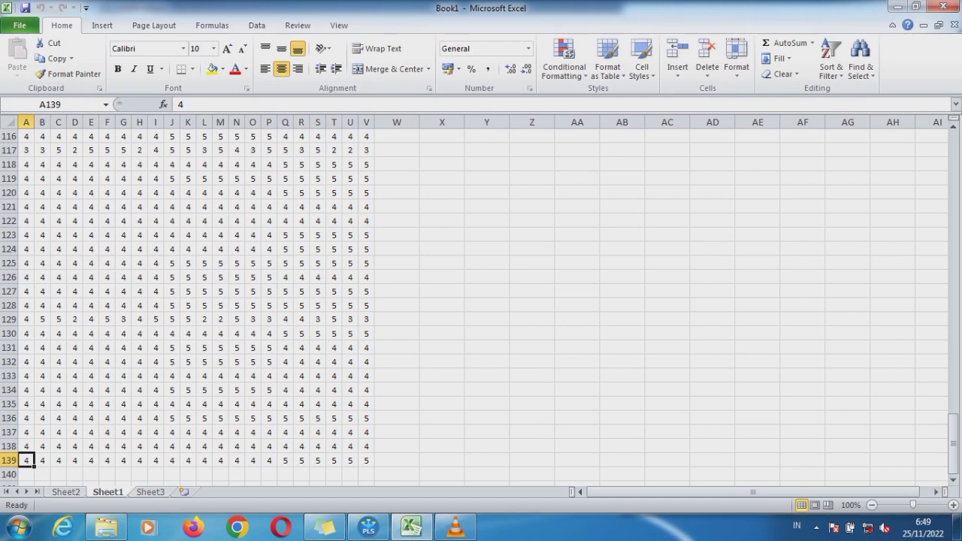
- Return to the start of the Sheet1 data and examine the A1 to A9 indicator headers
left_click(75, 207)
key("ctrl+Up")
key("Left")
key("Left")
key("Left")
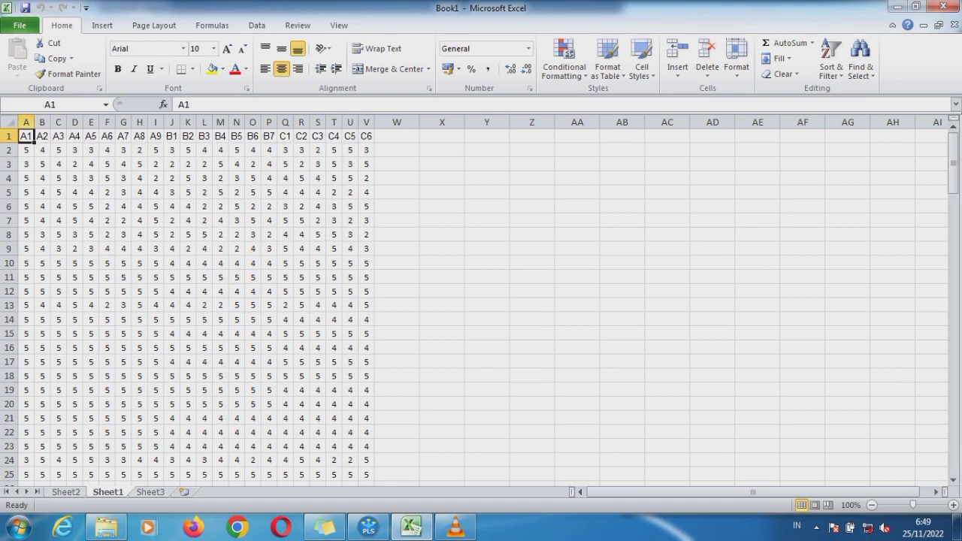
key("shift+Right")
key("shift+Right")
key("shift+Right")
key("shift+Right")
key("shift+Right")
key("shift+Right")
key("shift+Right")
key("shift+Right")
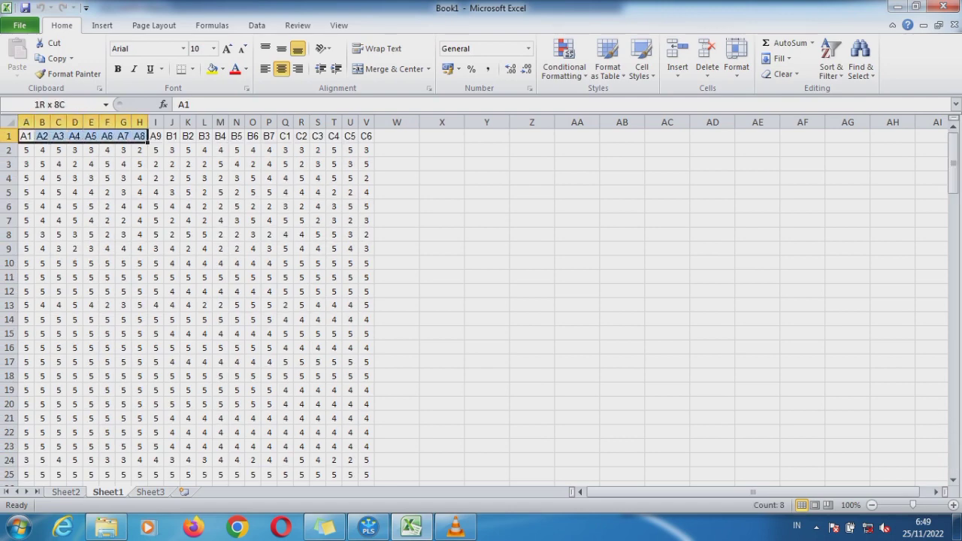
key("Right")
key("Right")
key("Right")
key("Right")
key("Right")
key("Right")
key("Right")
key("Right")
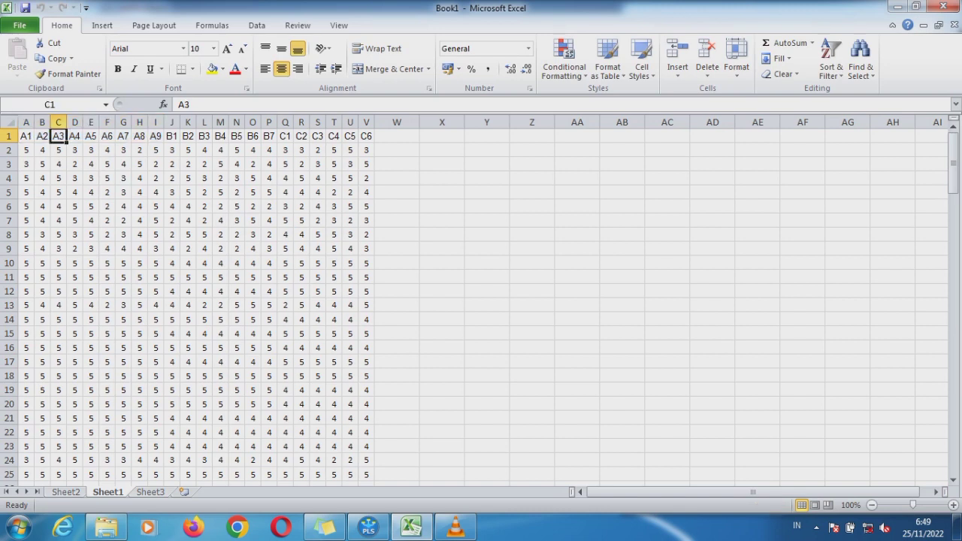
- Examine the B1 to B7 indicator headers in the first row
key("Right")
key("shift+Right")
key("shift+Right")
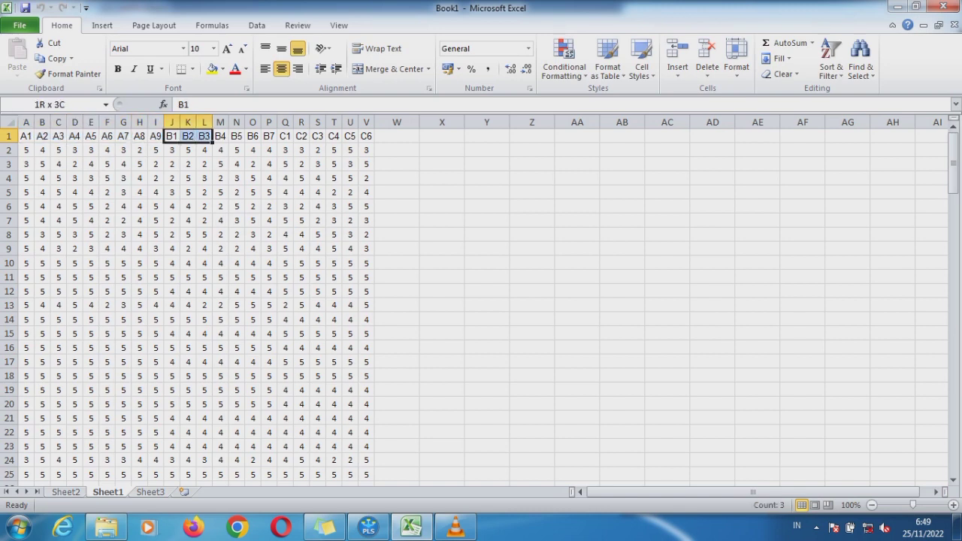
key("Right")
key("Right")
key("Right")
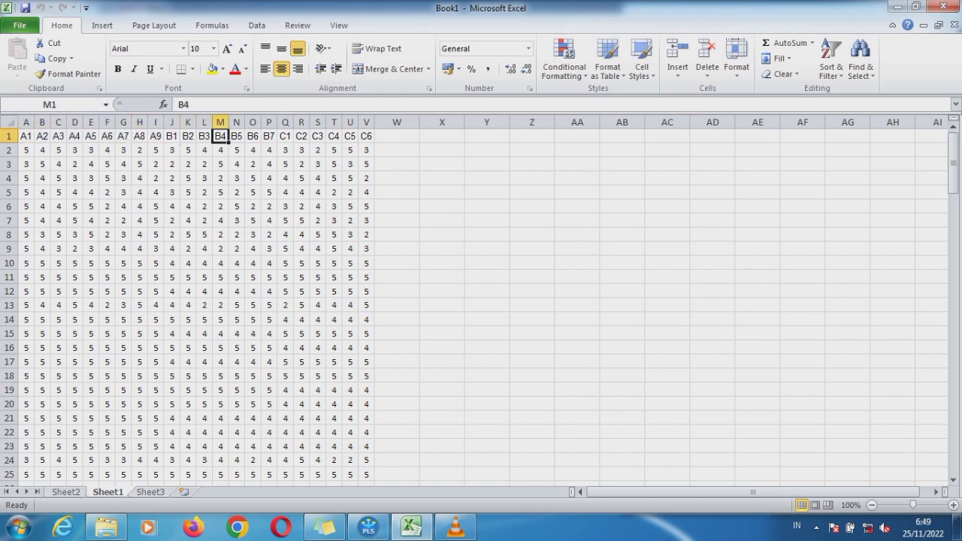
key("shift+Right")
key("shift+Right")
key("shift+Right")
key("Right")
key("Right")
key("Right")
key("Right")
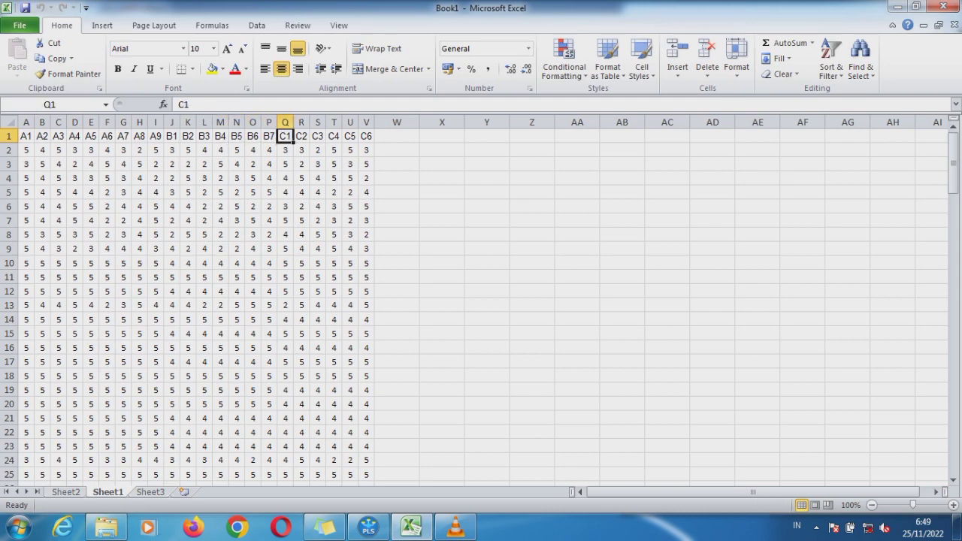
- Examine the C1 to C6 indicator headers and the end of the response rows
key("shift+Right")
key("shift+Right")
key("shift+Right")
key("shift+Right")
key("shift+Right")
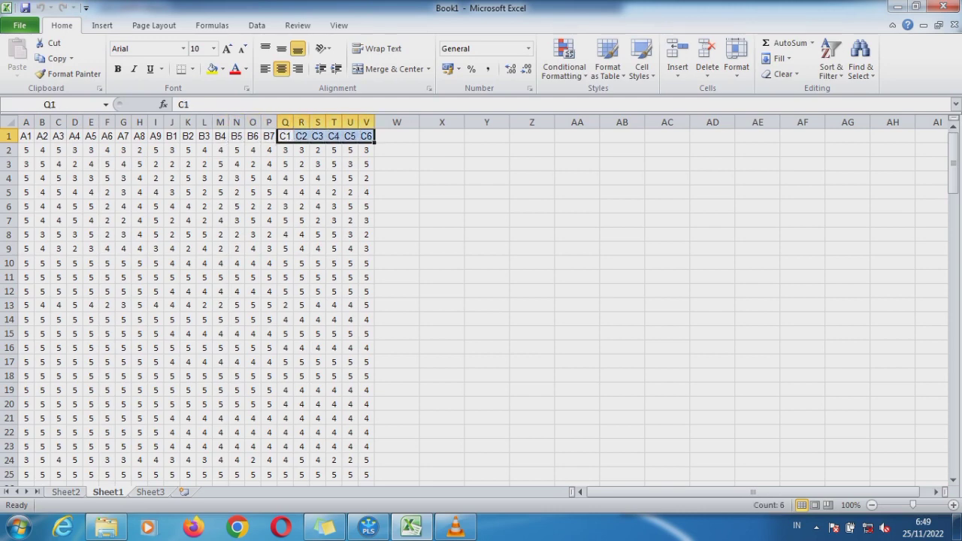
key("Home")
key("ctrl+Down")
key("Down")
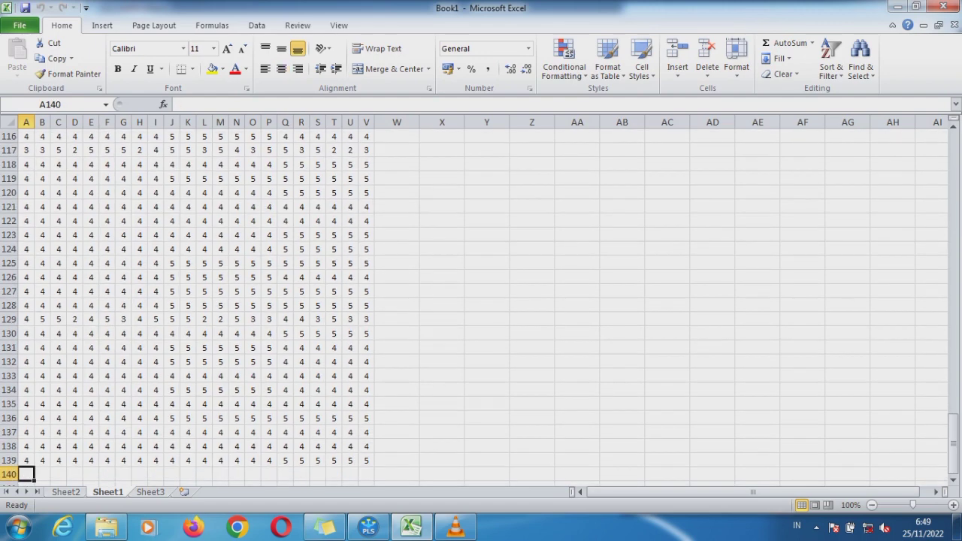
- Copy the full data table, headers included, from Sheet1 into a new blank Excel workbook
key("Up")
key("ctrl+Up")
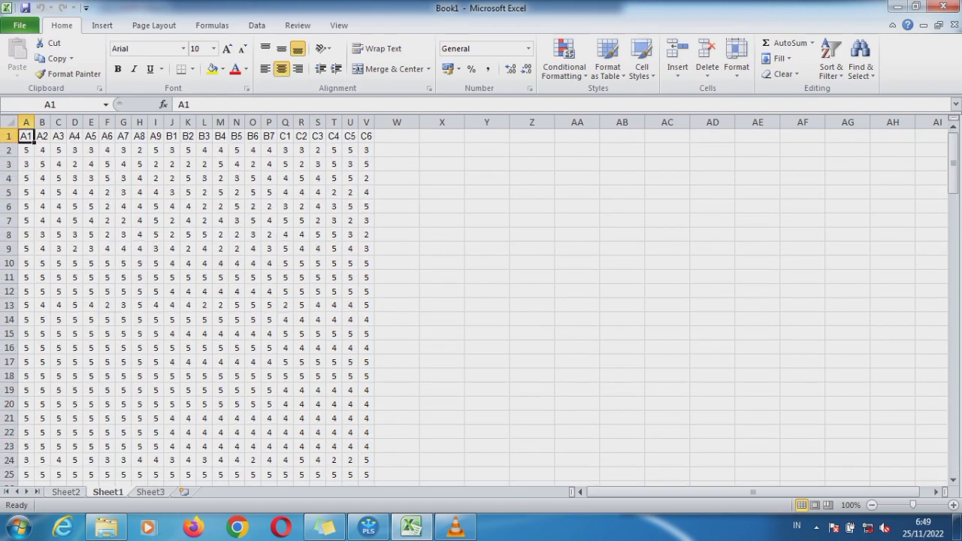
key("ctrl+shift+Right")
key("ctrl+shift+Down")
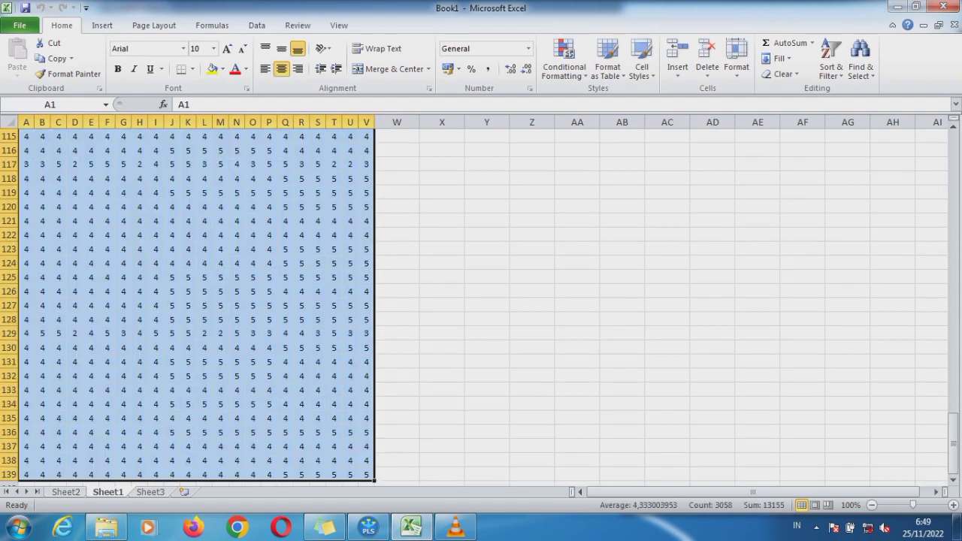
key("ctrl+c")
key("super")
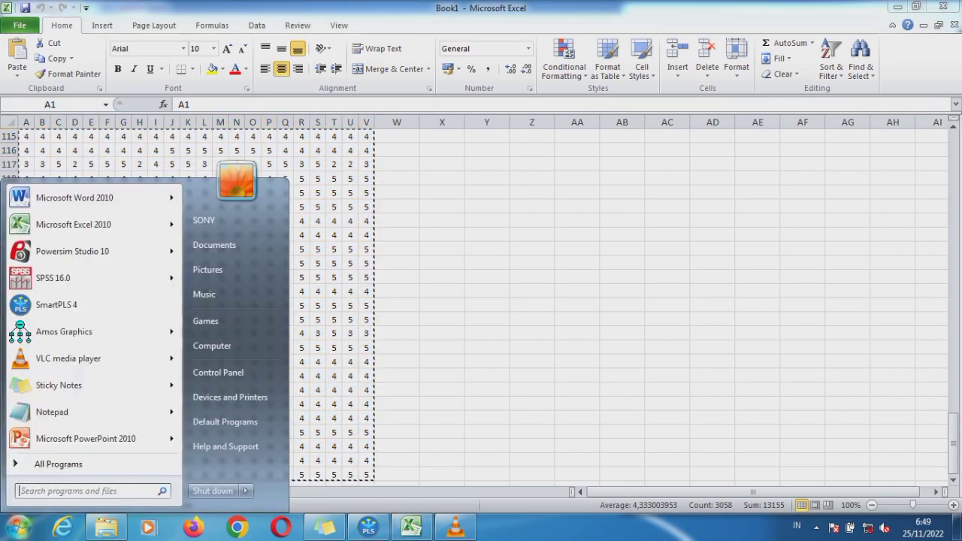
key("Return")
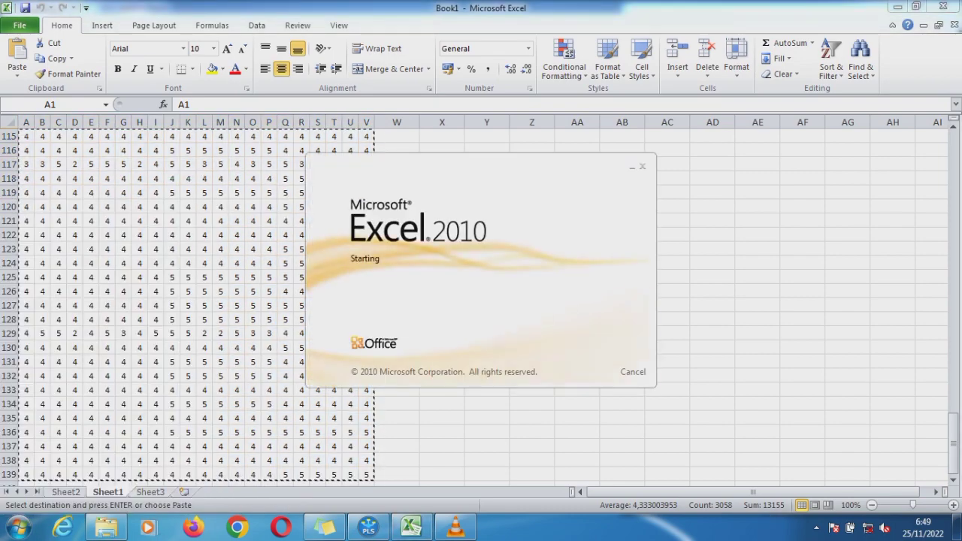
key("ctrl+v")
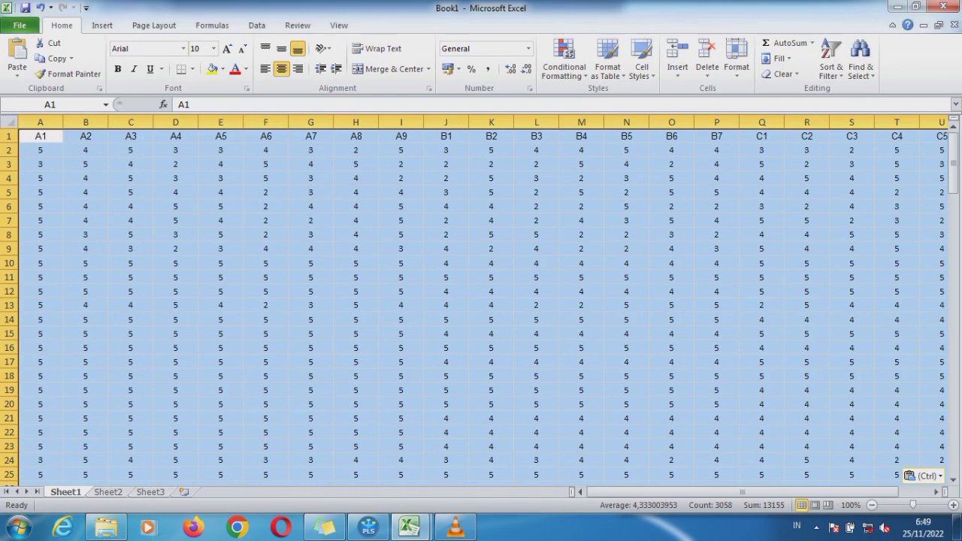
- Start saving the new workbook as a separate file and choose the folder E:\Youtube\SMARTPLS 4\SEM
left_click(20, 25)
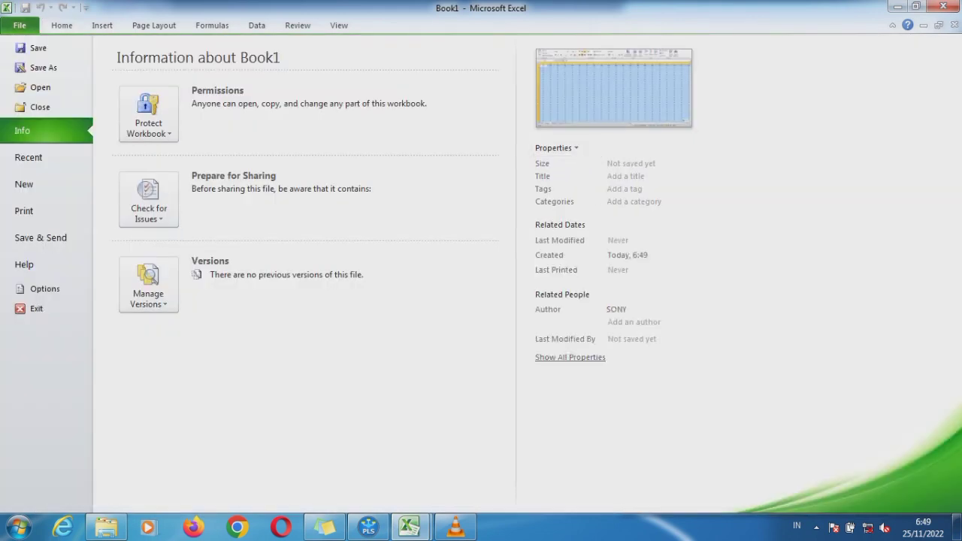
left_click(44, 66)
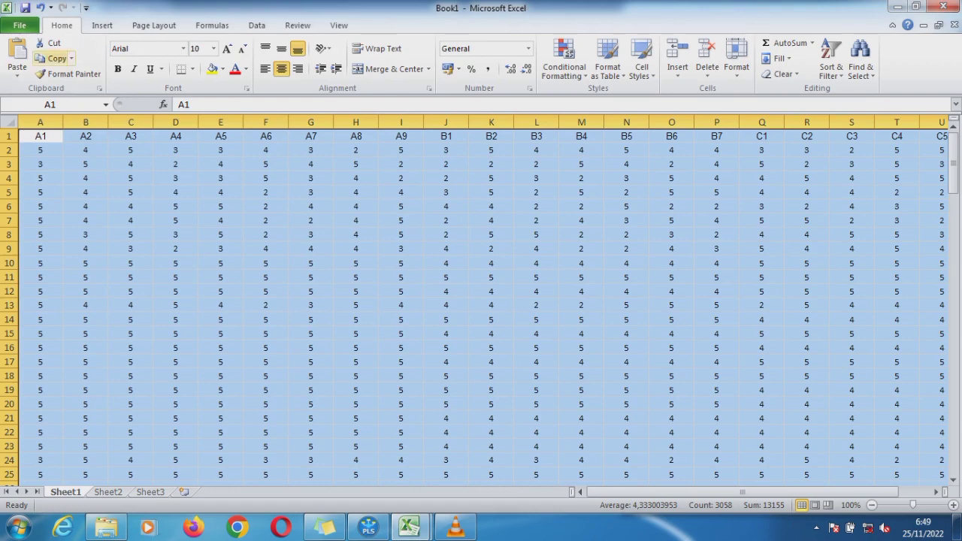
scroll(60, 151, "down", 3)
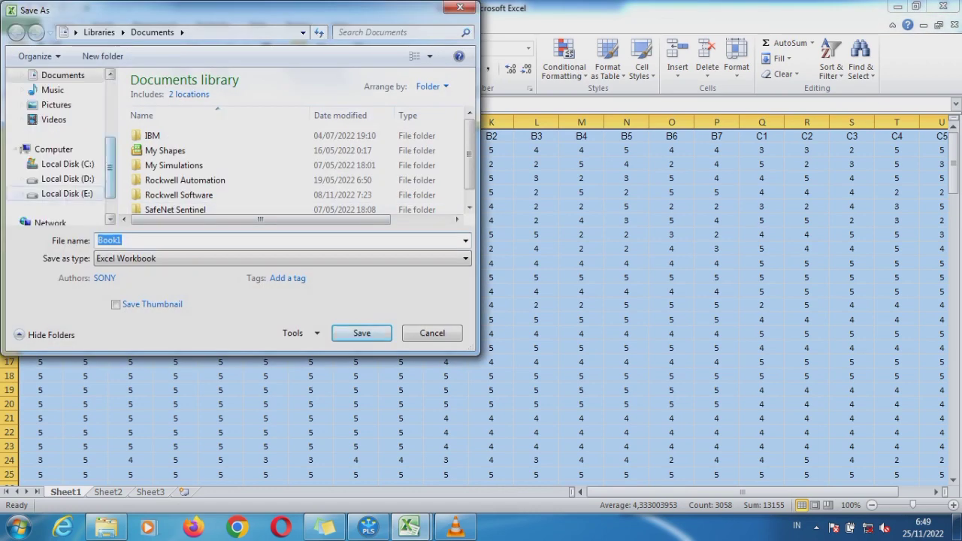
left_click(66, 193)
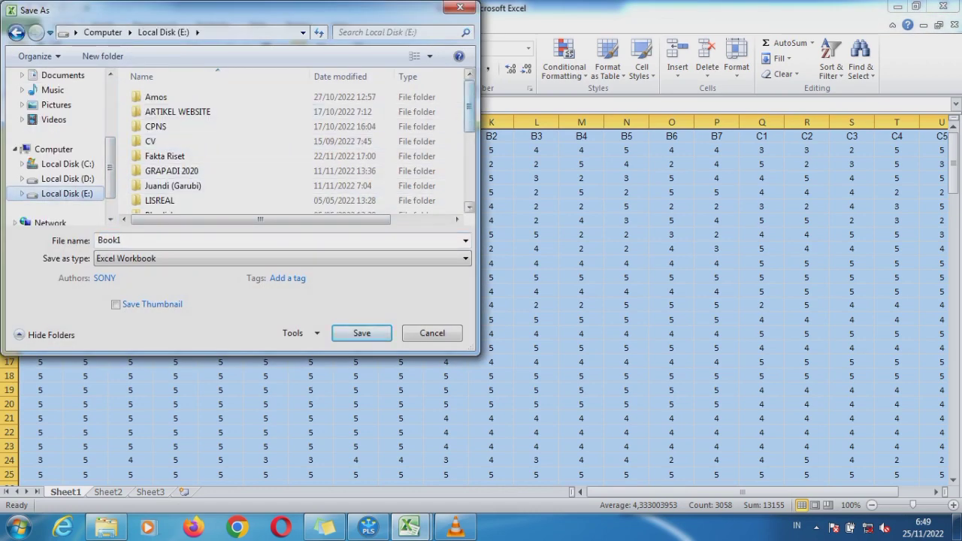
scroll(294, 143, "down", 3)
double_click(161, 135)
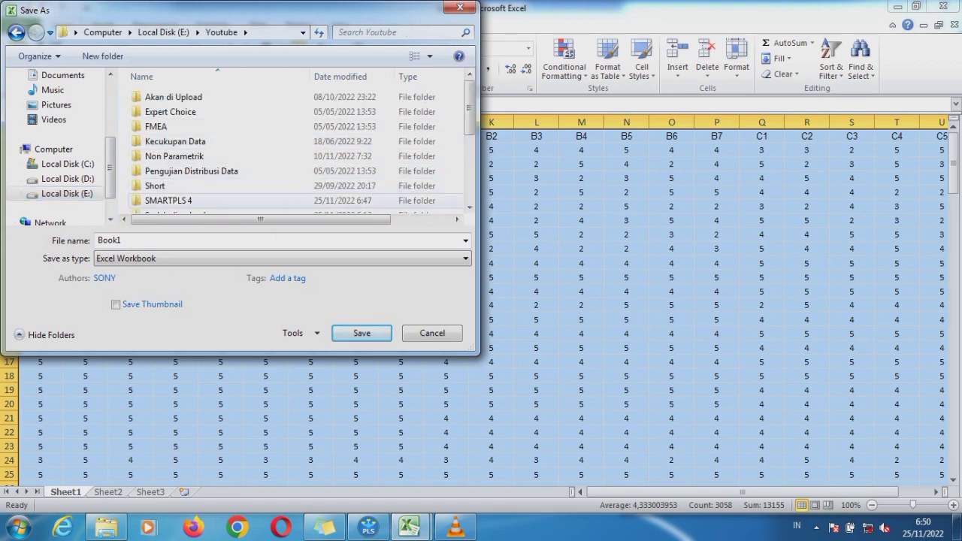
double_click(168, 200)
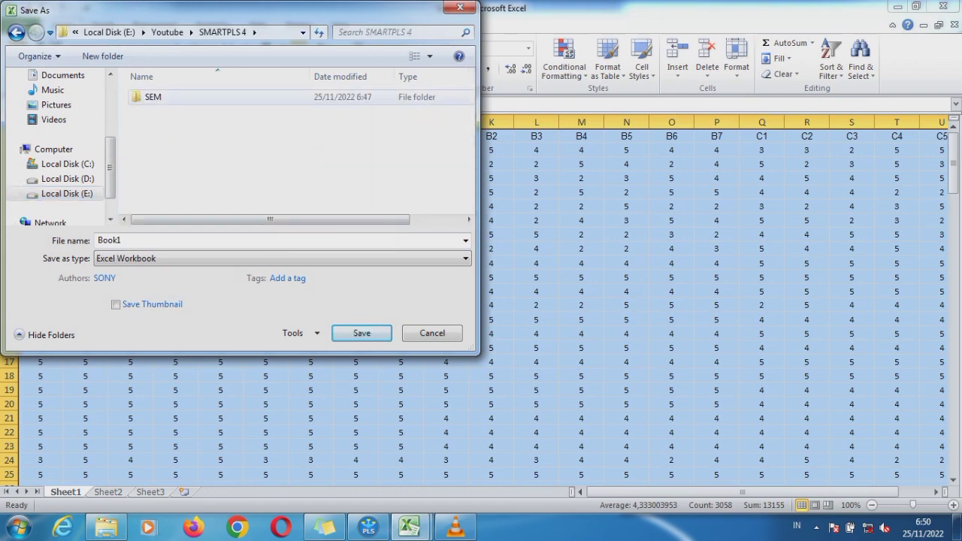
double_click(154, 97)
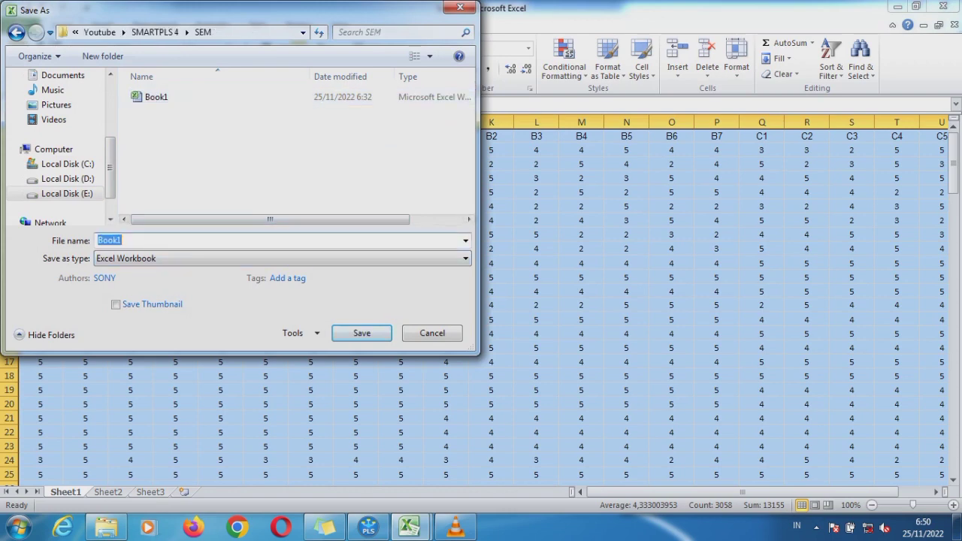
- Save the active sheet as Book1 in CSV (Comma delimited) format, accepting the format limitations
left_click(281, 258)
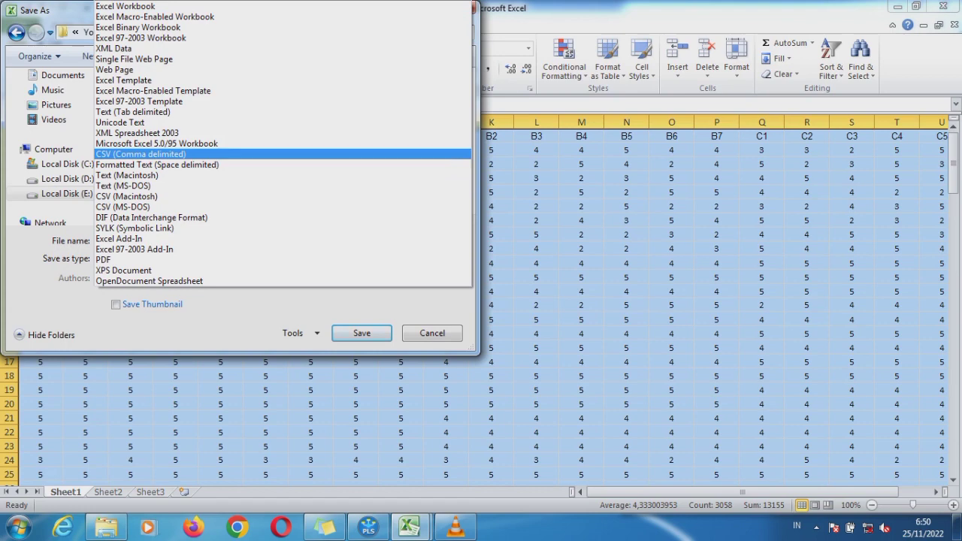
left_click(140, 154)
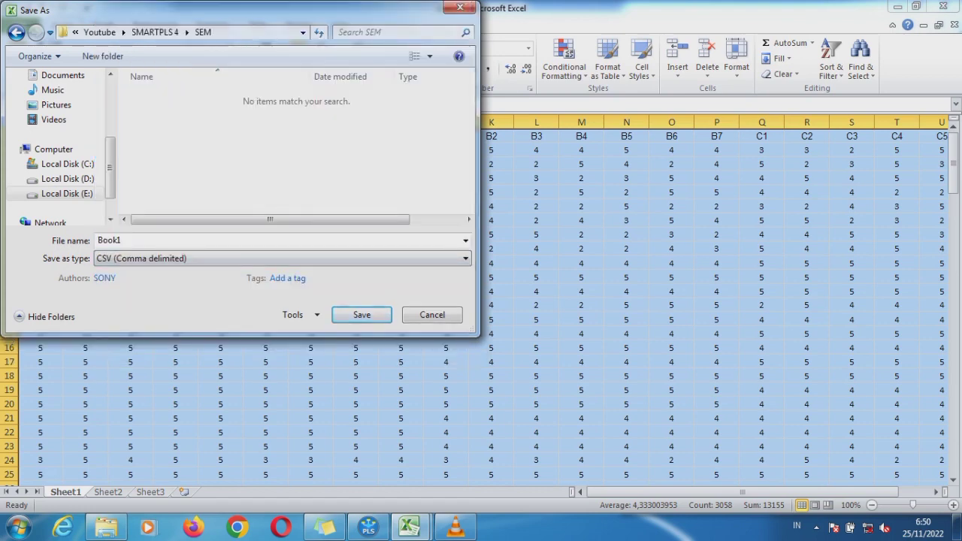
left_click(342, 316)
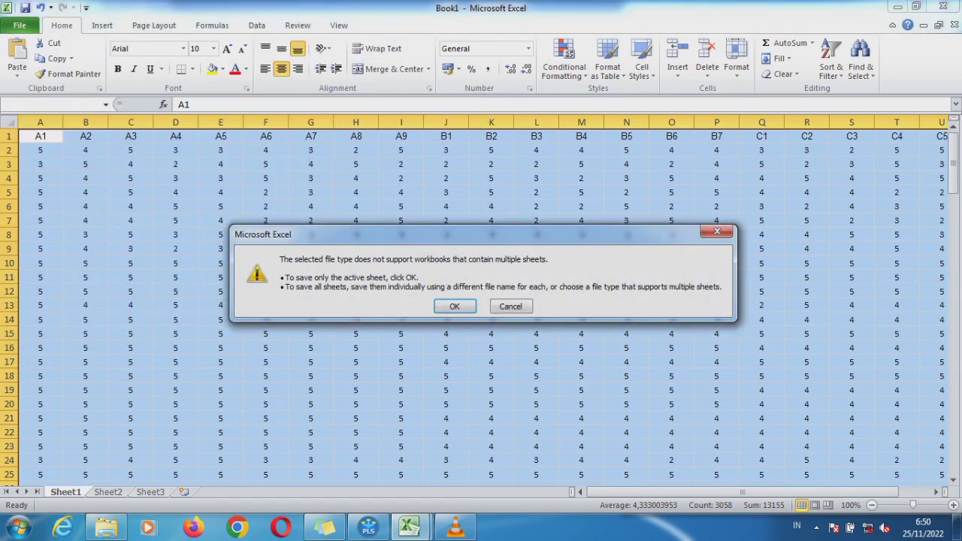
key("Return")
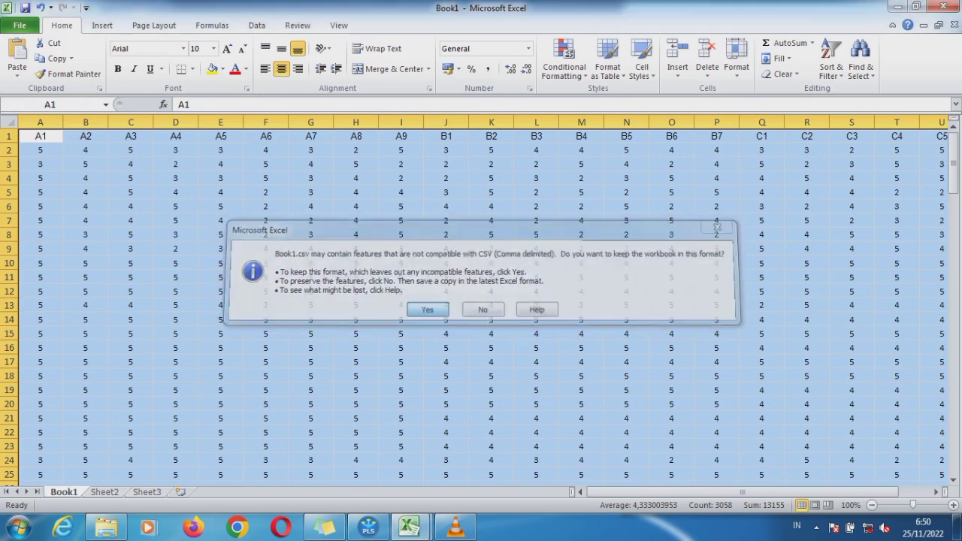
key("Return")
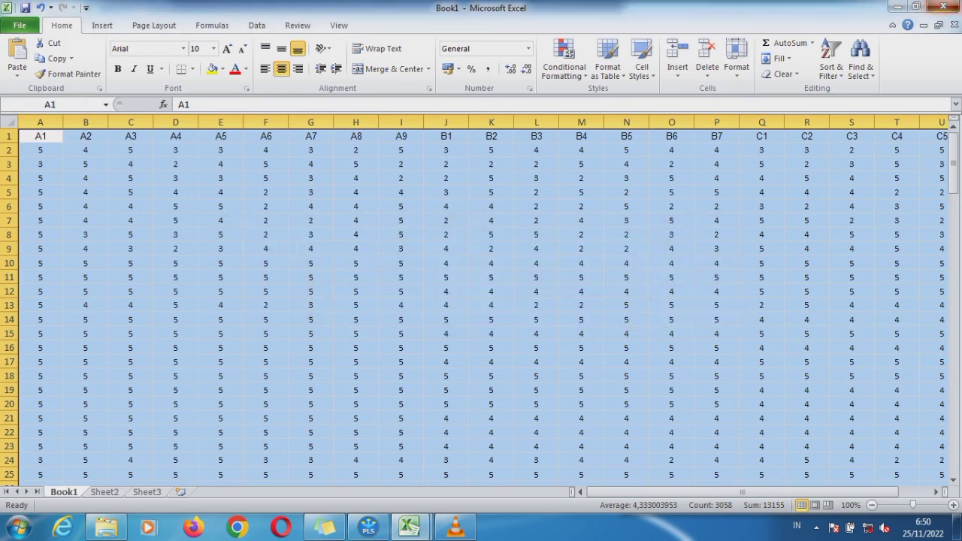
- Close the CSV workbook without saving further changes and return to the top of the original data
key("ctrl+w")
key("Tab")
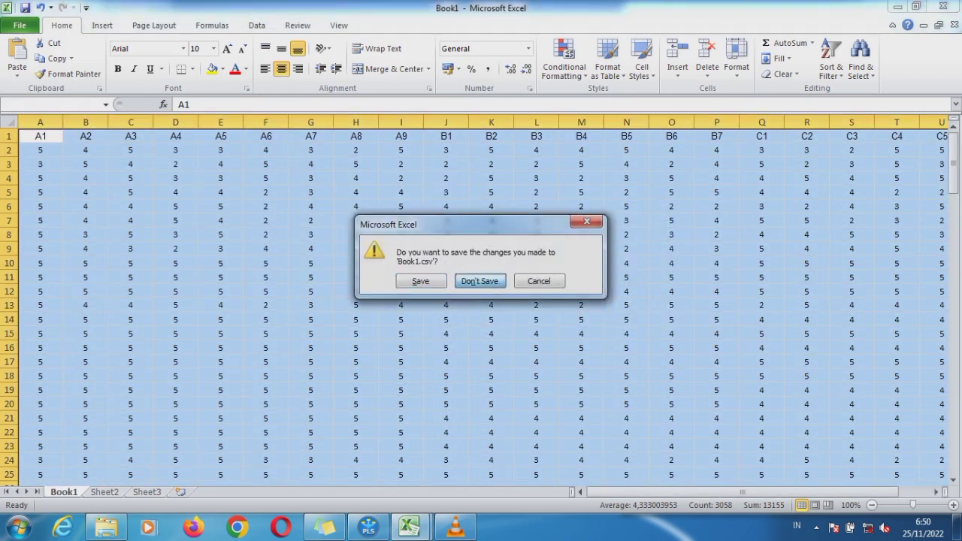
key("Return")
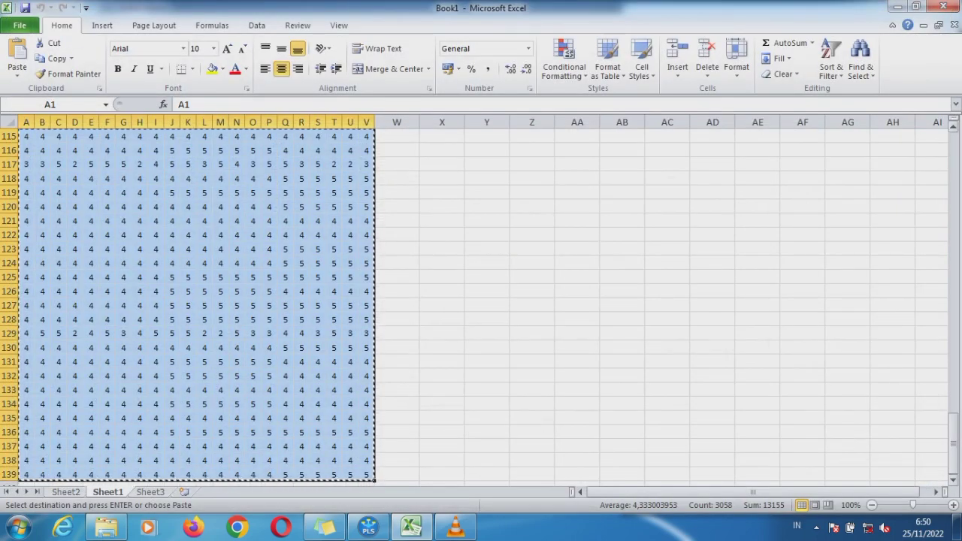
left_click_drag(953, 421, 953, 171)
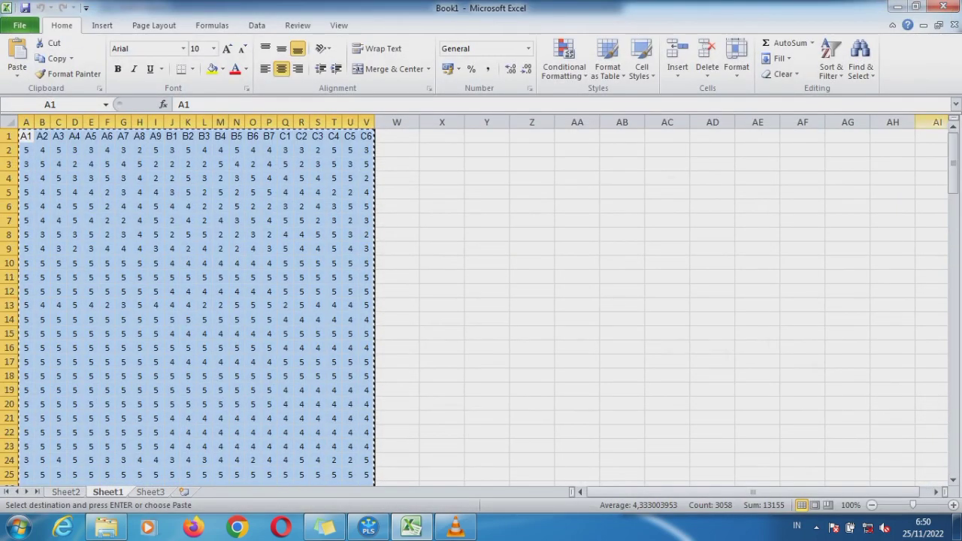
- Switch to Windows Explorer, check the files in the SEM folder, and go back to the SMARTPLS 4 folder
left_click(368, 528)
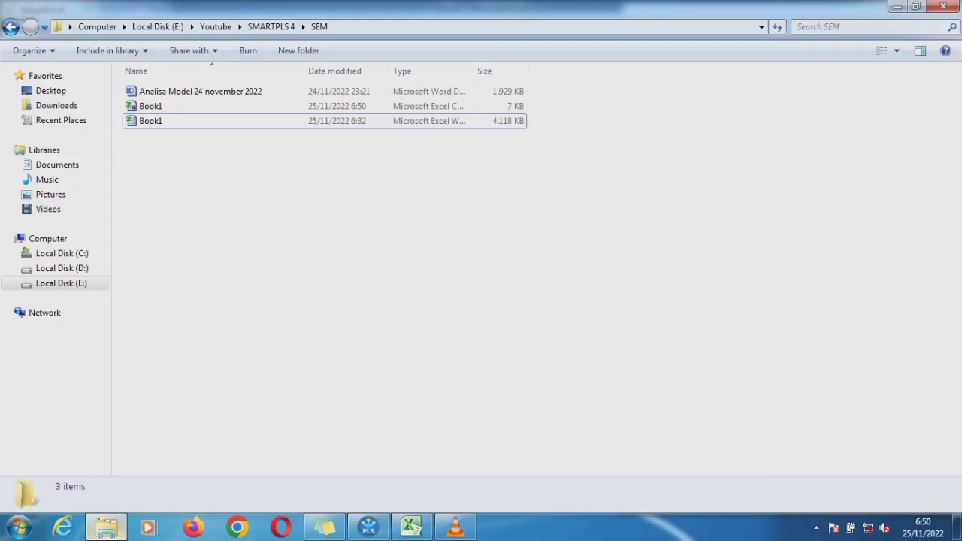
left_click(106, 529)
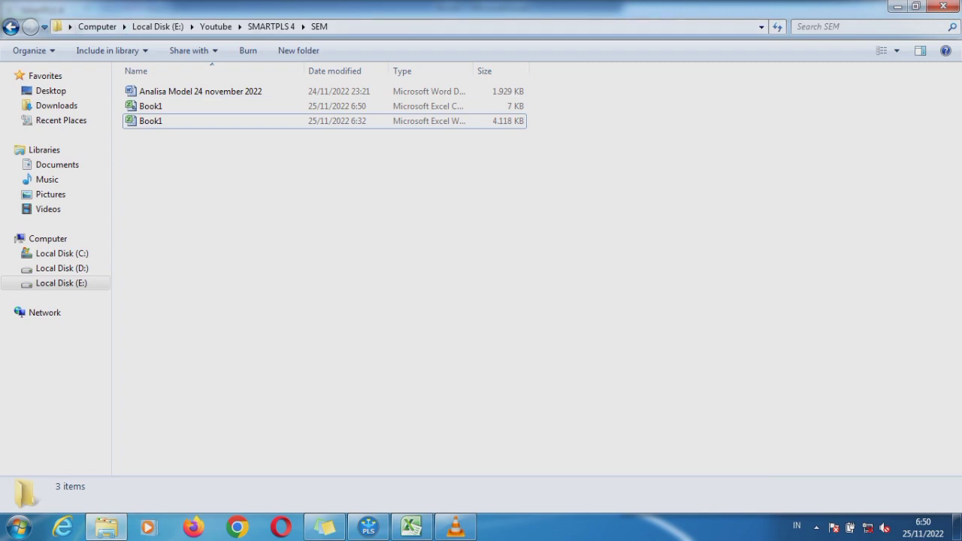
left_click(11, 27)
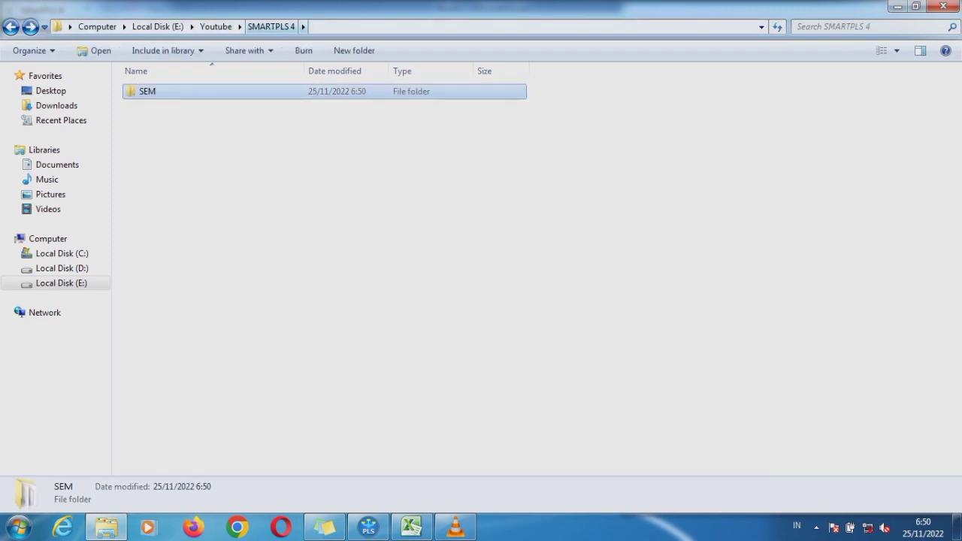
- Switch to SmartPLS 4 and try to set E:\Youtube\SMARTPLS 4\SEM as the workspace folder
left_click(369, 528)
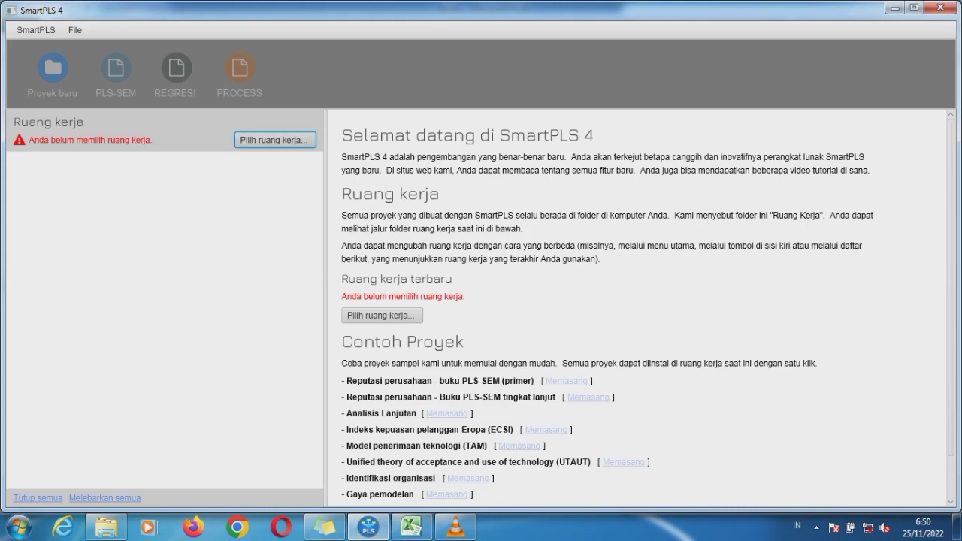
left_click(275, 140)
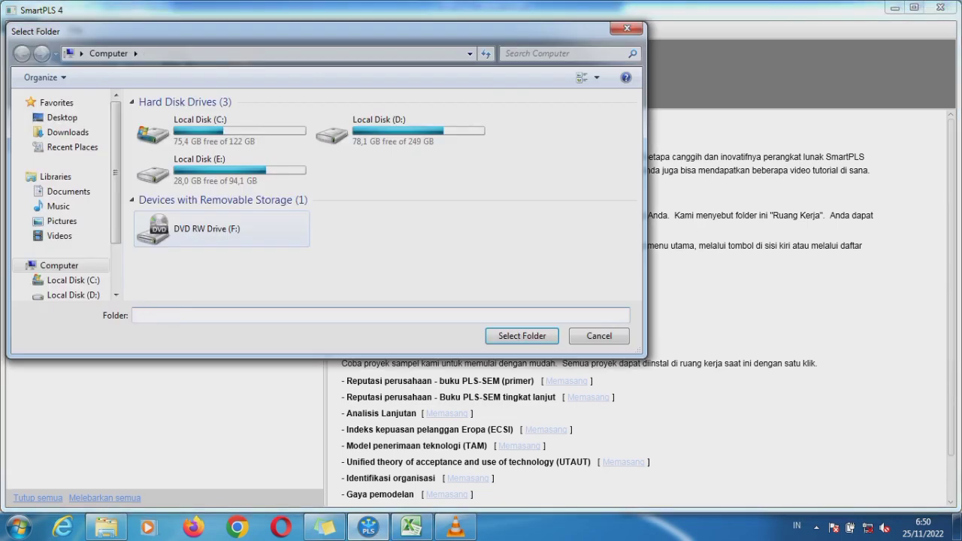
double_click(199, 169)
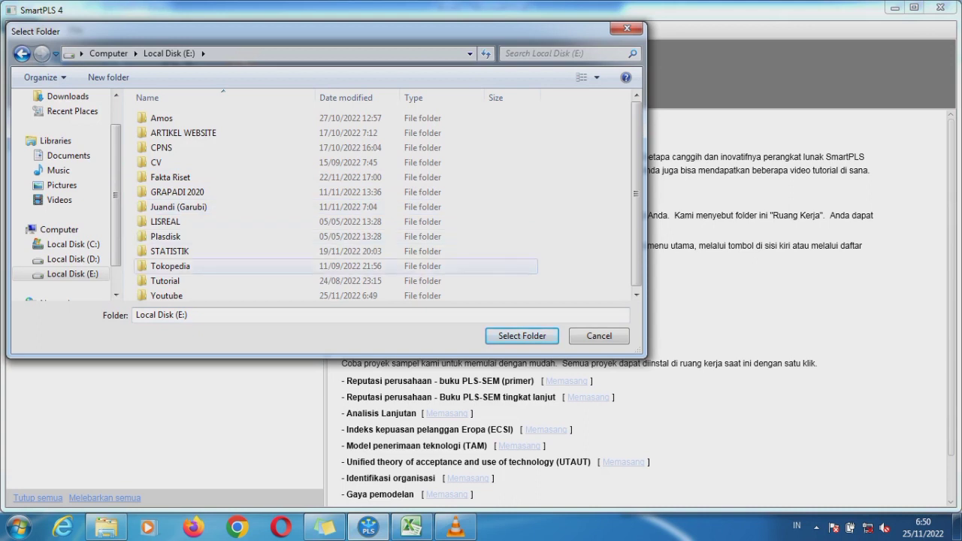
double_click(165, 295)
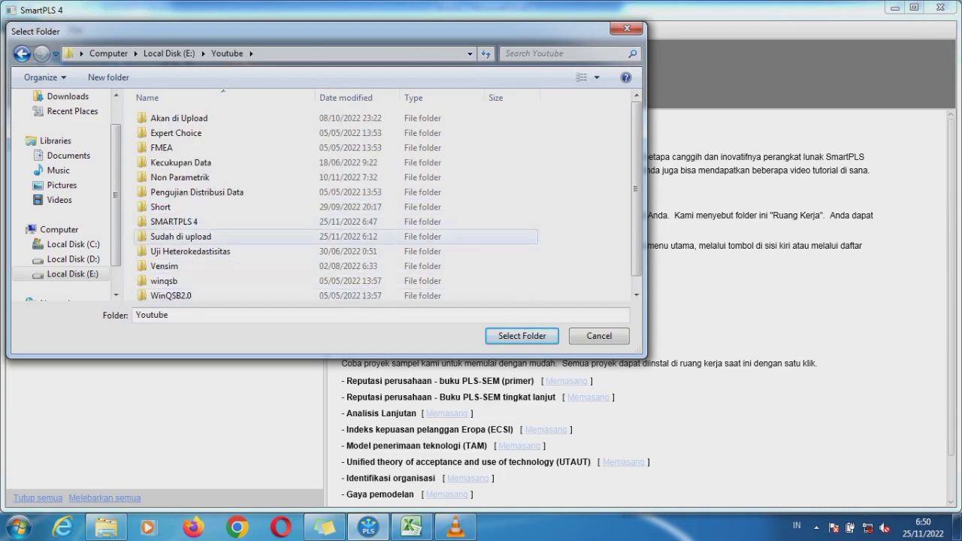
double_click(173, 222)
left_click(159, 118)
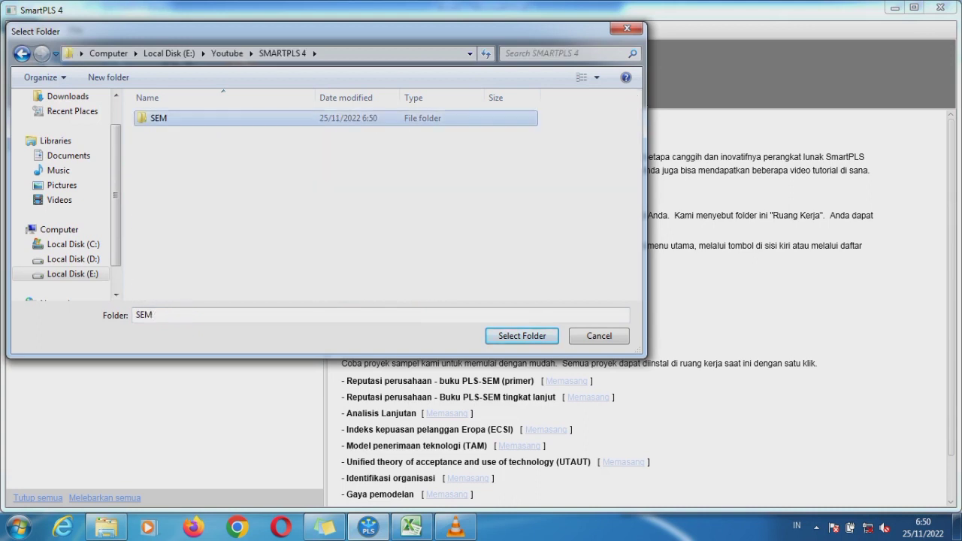
left_click(521, 335)
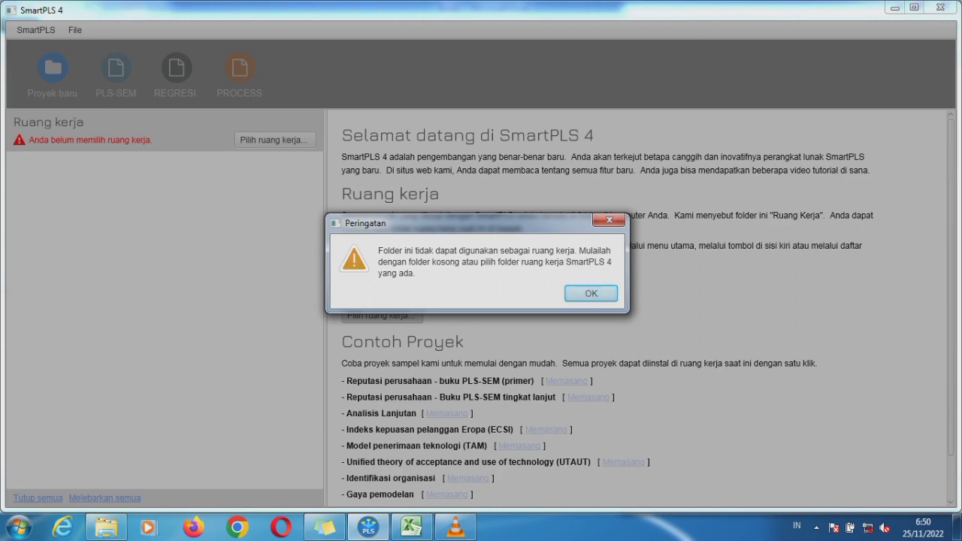
key("Return")
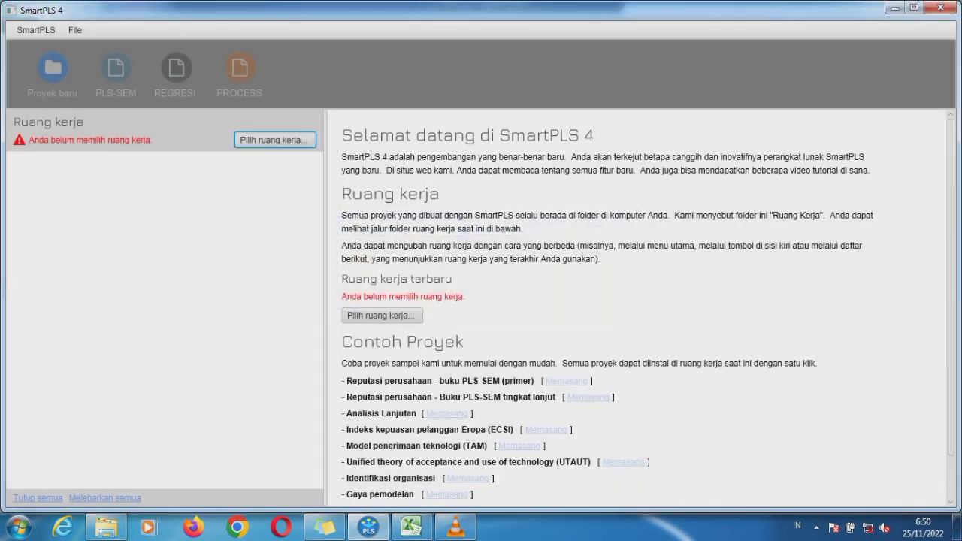
- Switch to Windows Explorer and create a new folder named DATA inside the SMARTPLS 4 folder
left_click(106, 527)
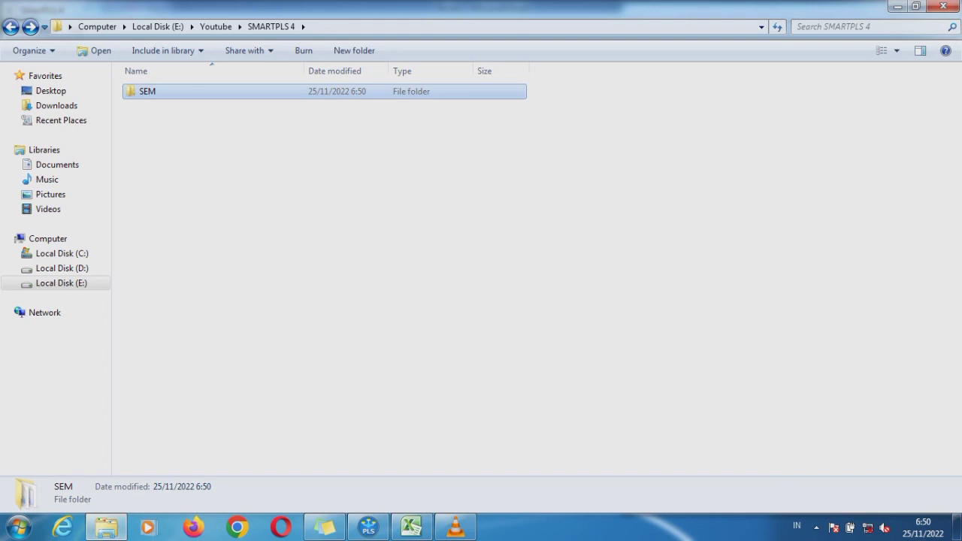
left_click(323, 226)
right_click(199, 119)
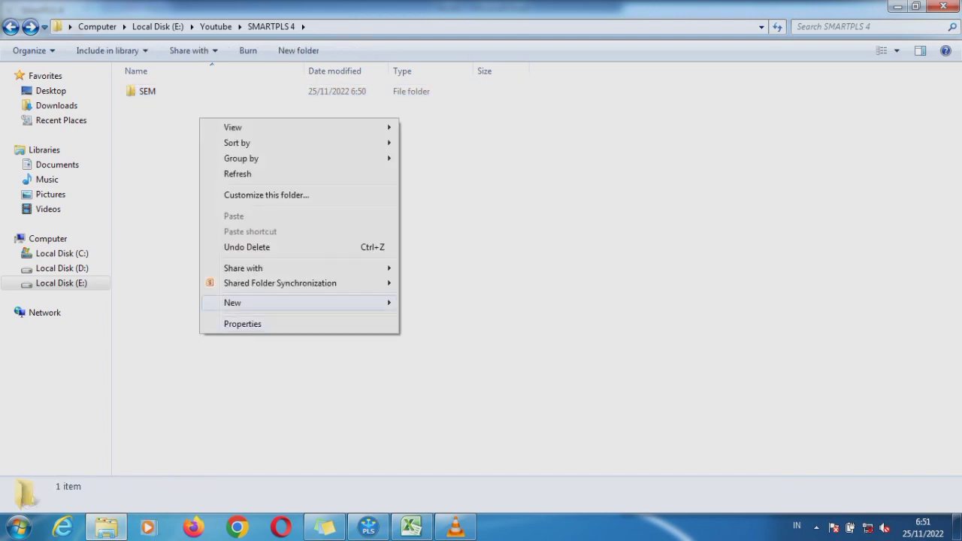
mouse_move(301, 303)
left_click(430, 303)
type("DATA")
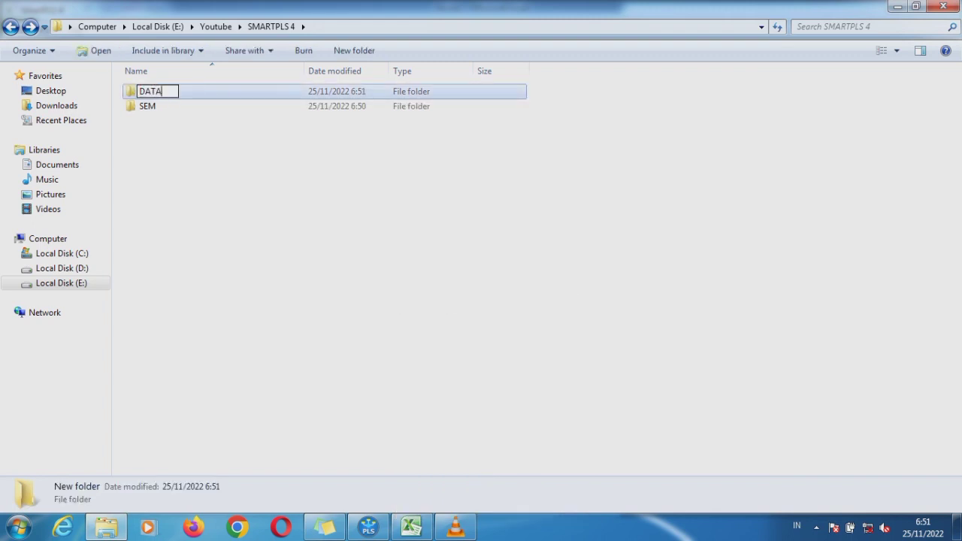
key("Return")
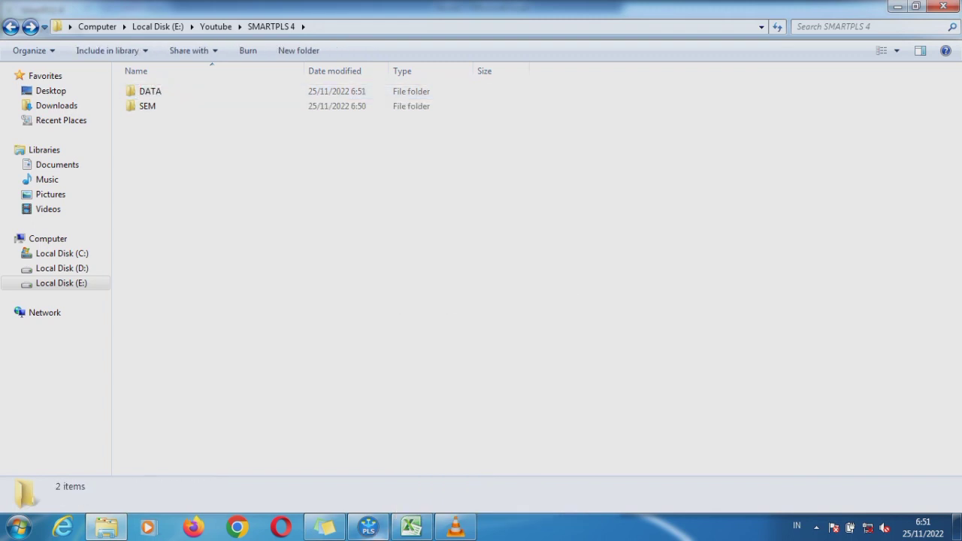
- Check the files in the SEM folder in Windows Explorer and return to the SMARTPLS 4 folder
left_click(371, 529)
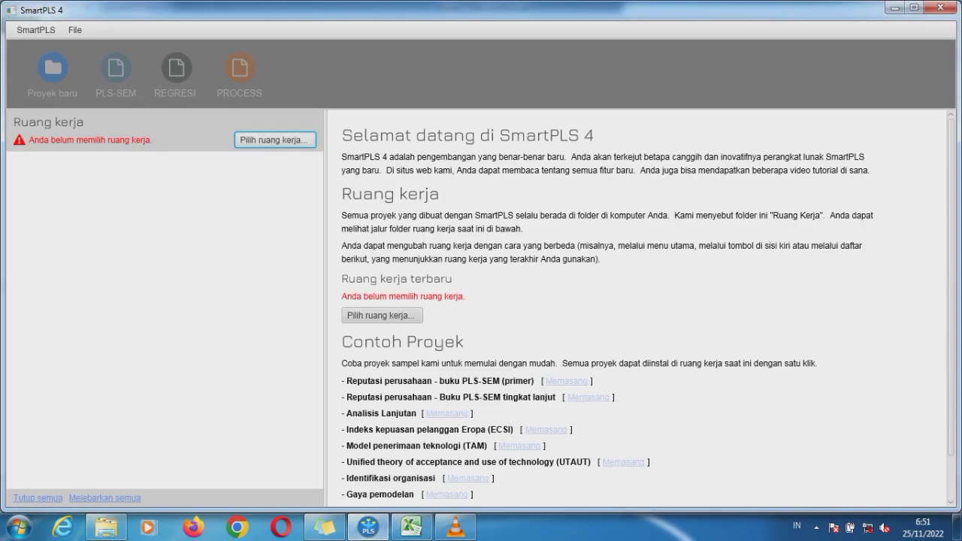
left_click(106, 528)
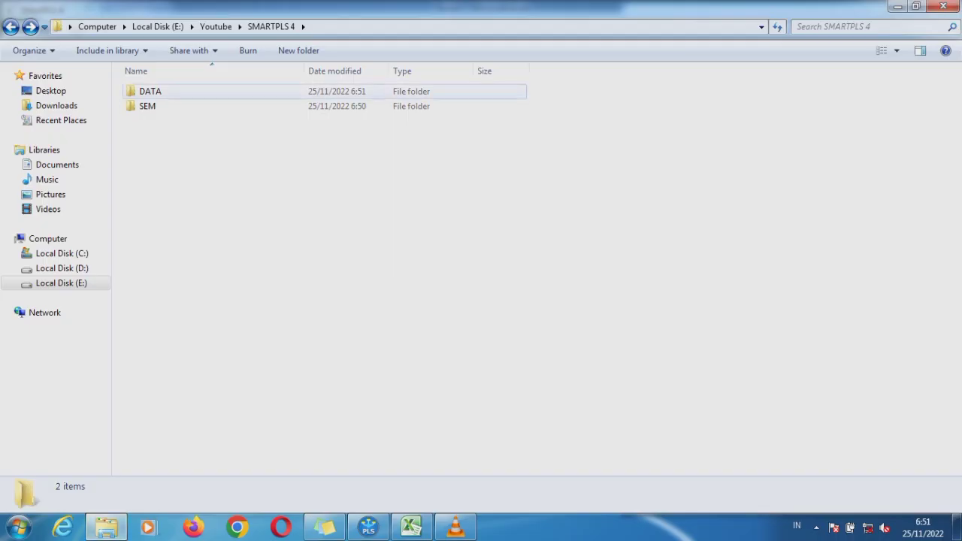
double_click(147, 106)
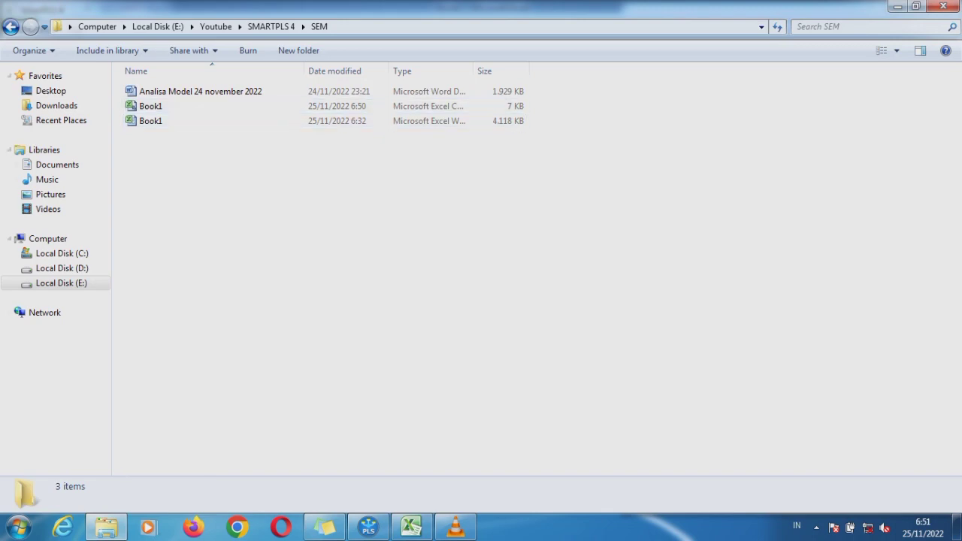
left_click(11, 27)
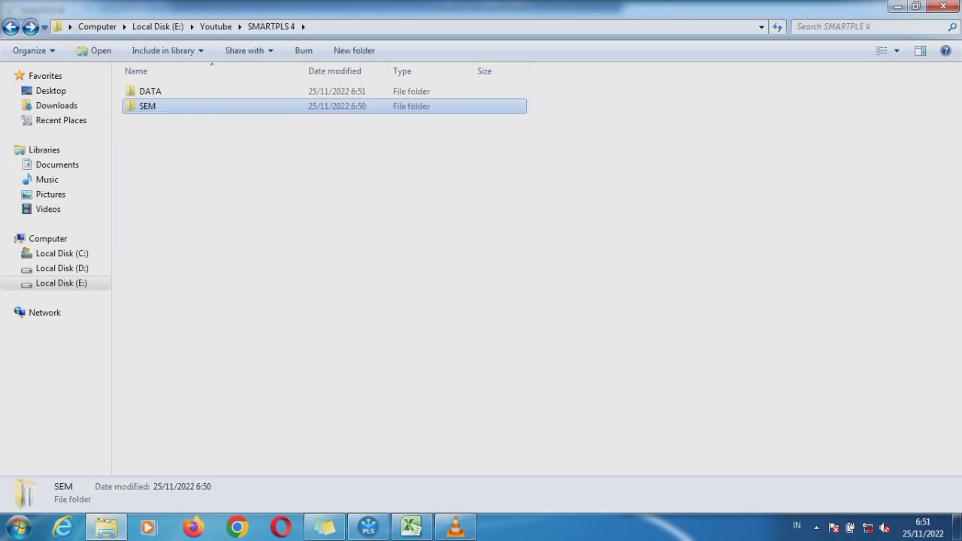
- Switch to SmartPLS 4 and set E:\Youtube\SMARTPLS 4\DATA as the workspace folder
left_click(368, 528)
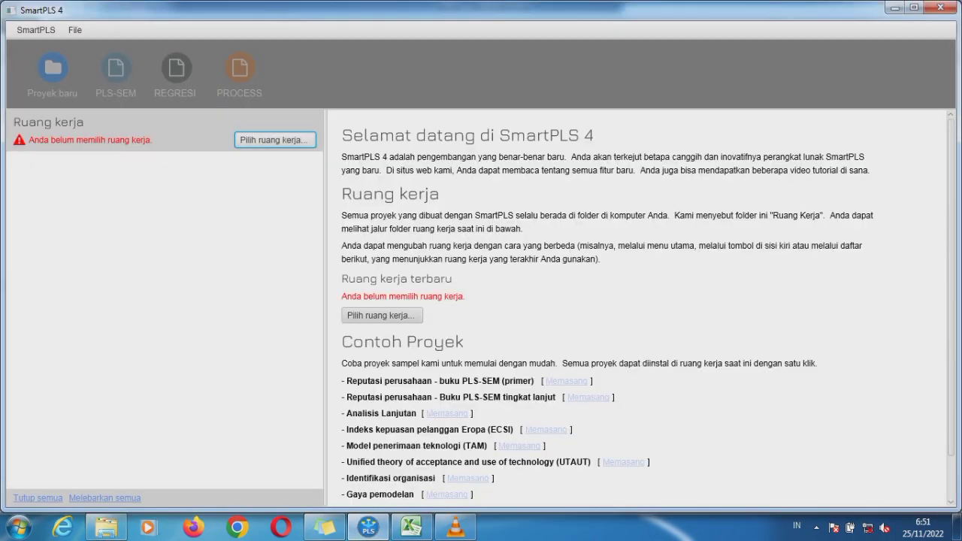
left_click(275, 140)
left_click(221, 171)
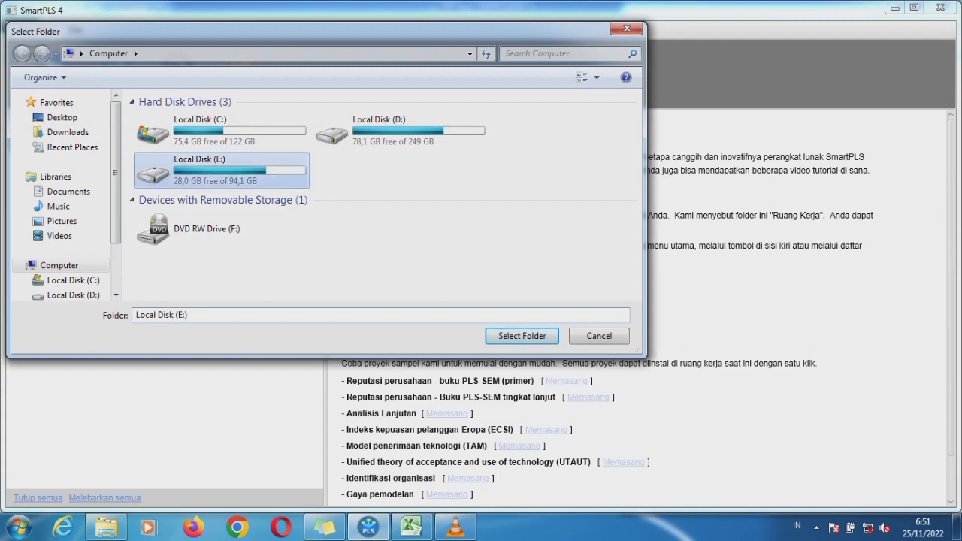
double_click(221, 170)
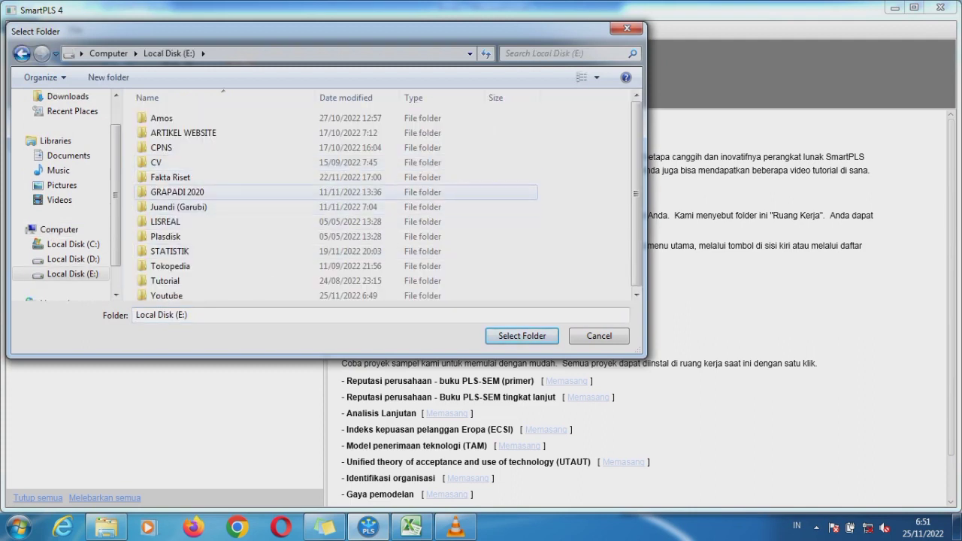
left_click(167, 296)
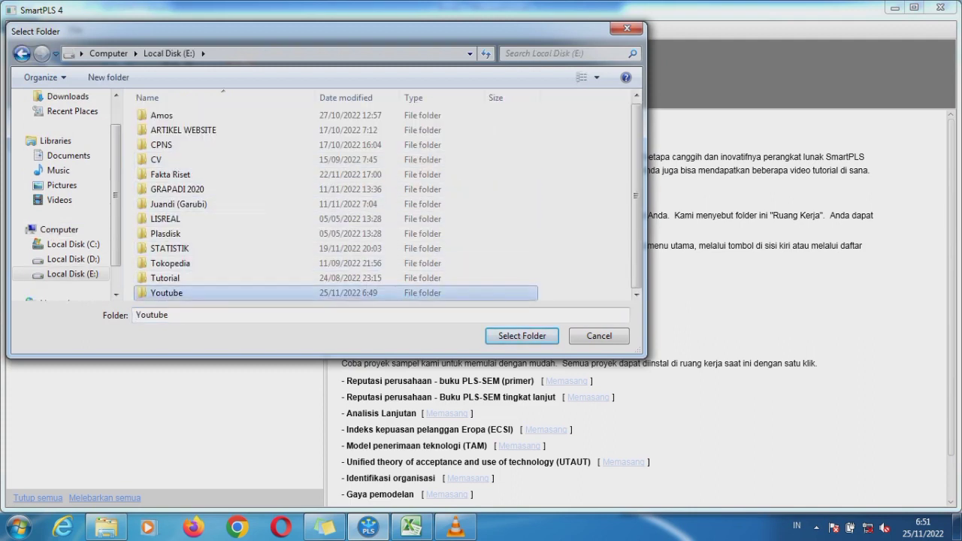
double_click(167, 293)
double_click(180, 222)
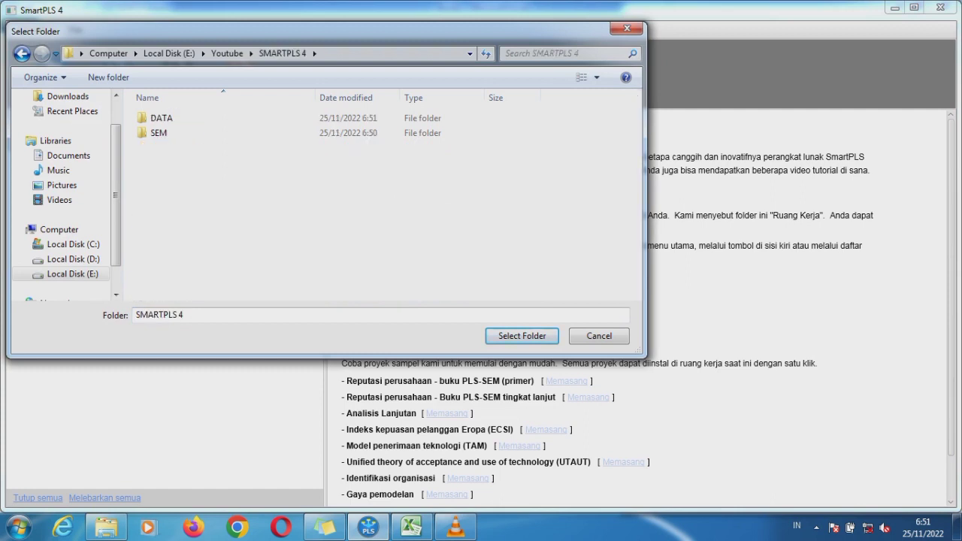
left_click(164, 118)
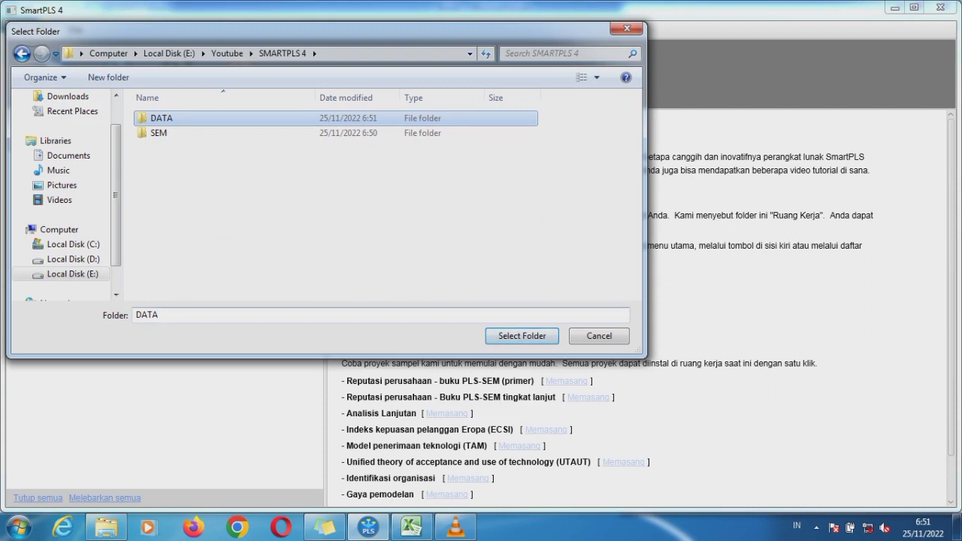
left_click(521, 336)
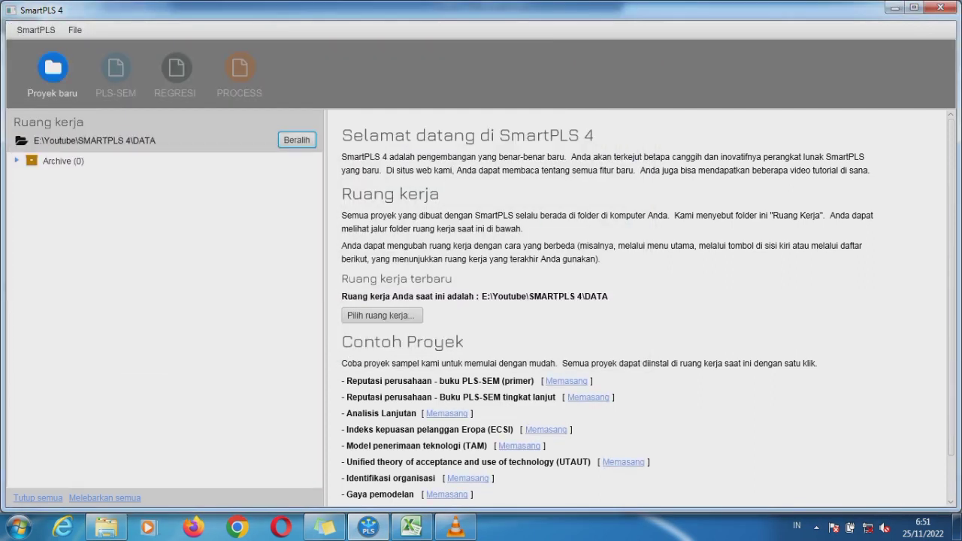
- Expand the Archive entry and create a new project named SEM 1 in the workspace
double_click(58, 161)
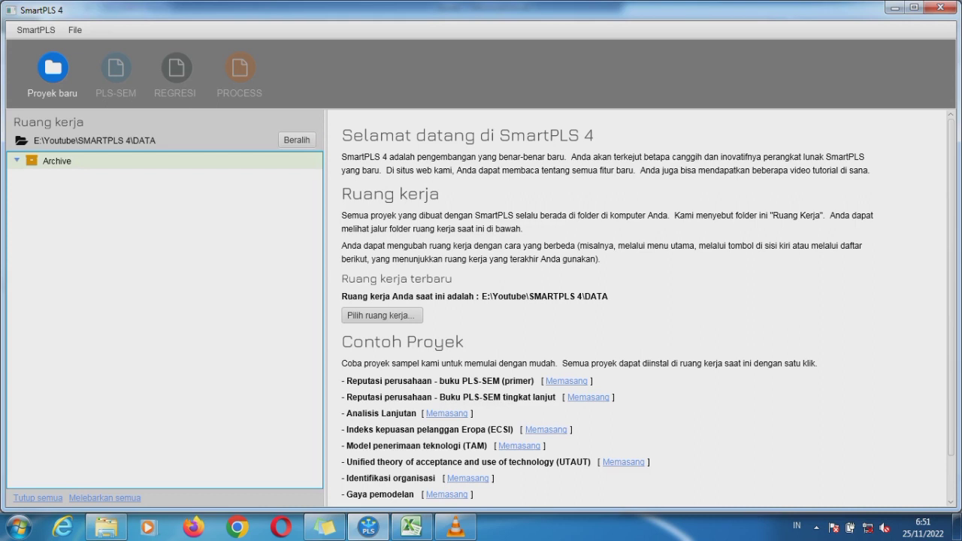
left_click(53, 69)
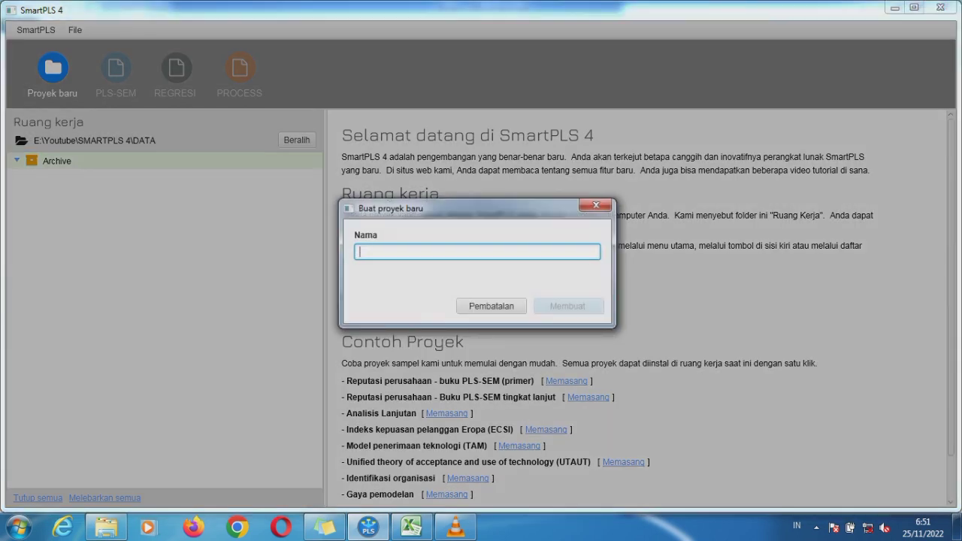
type("SEM 1")
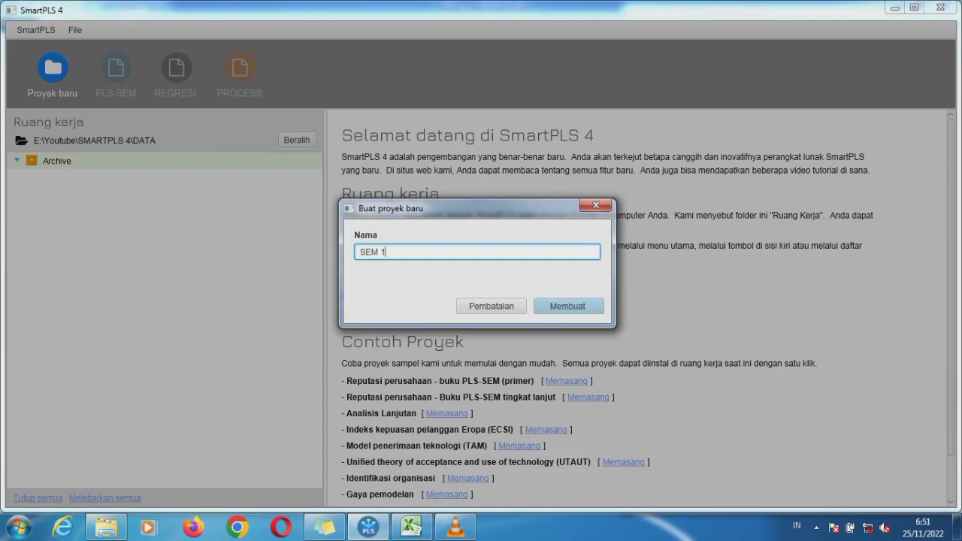
key("Return")
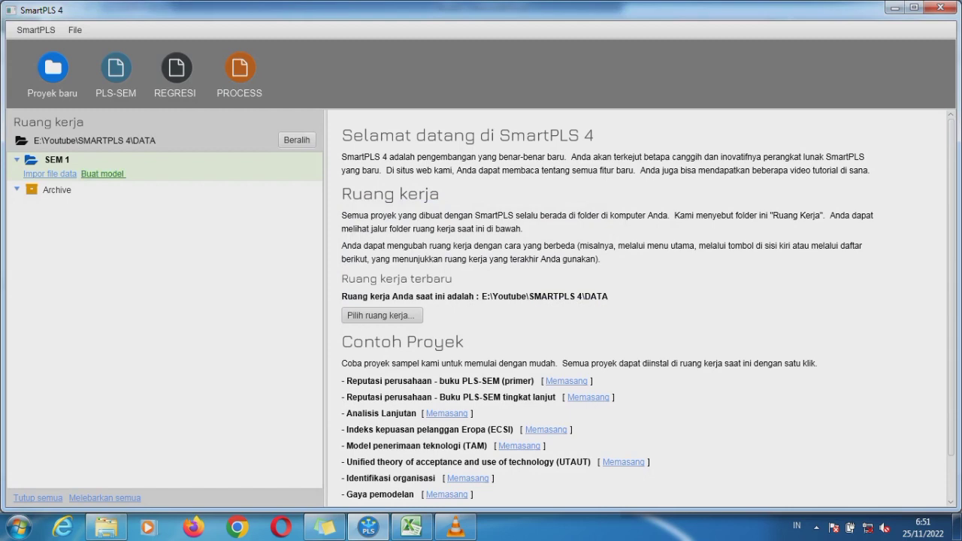
- Import the Book1 CSV file from the Revisi 2 folder into the SEM 1 project with the default settings and return to the workspace
left_click(49, 174)
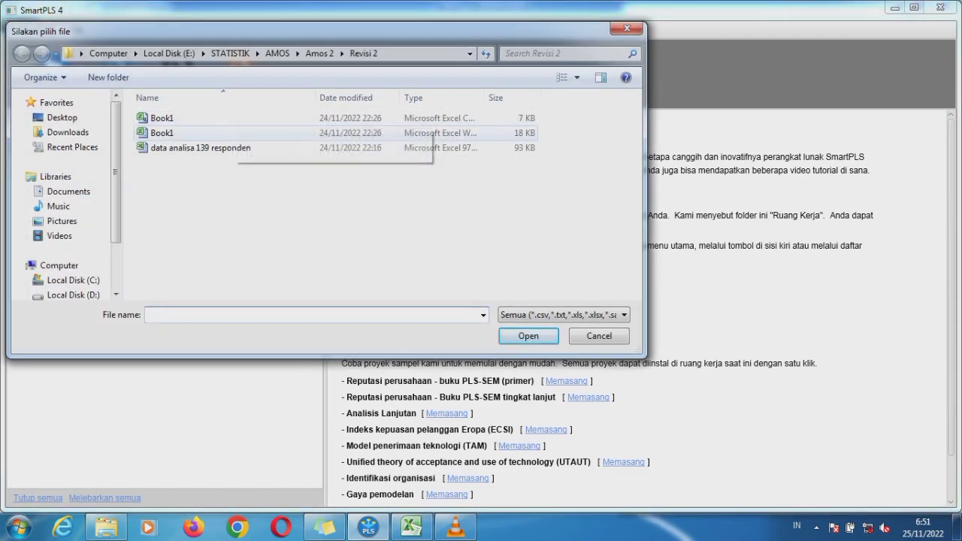
left_click(225, 118)
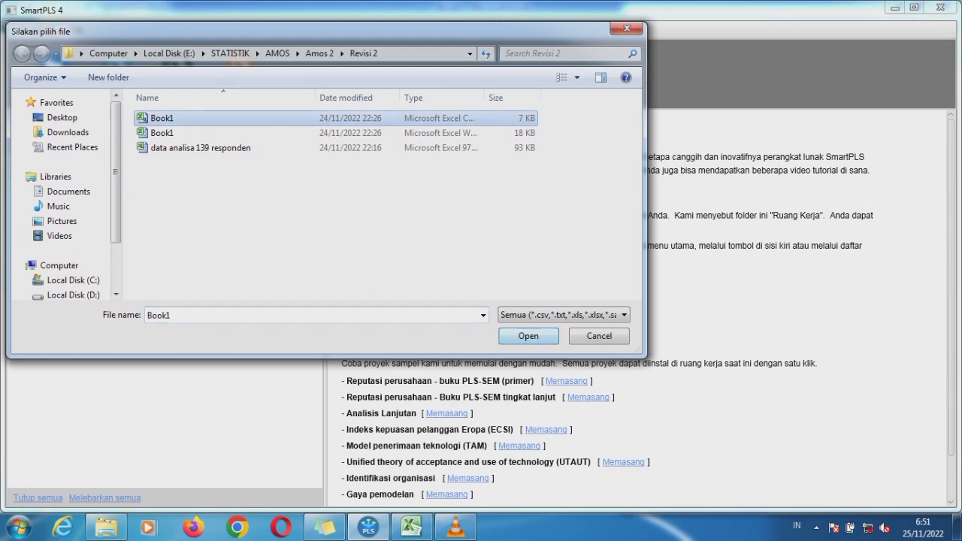
left_click(529, 336)
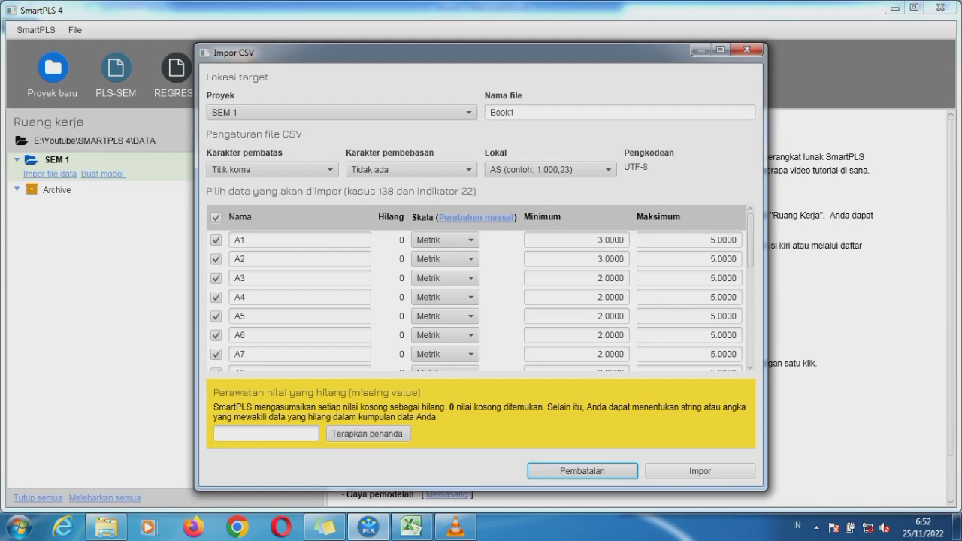
left_click(699, 471)
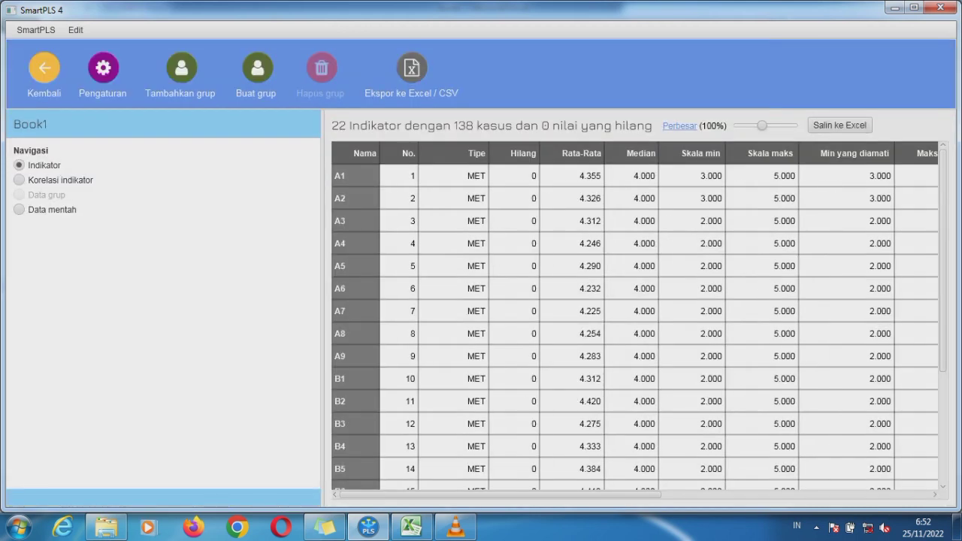
left_click(45, 68)
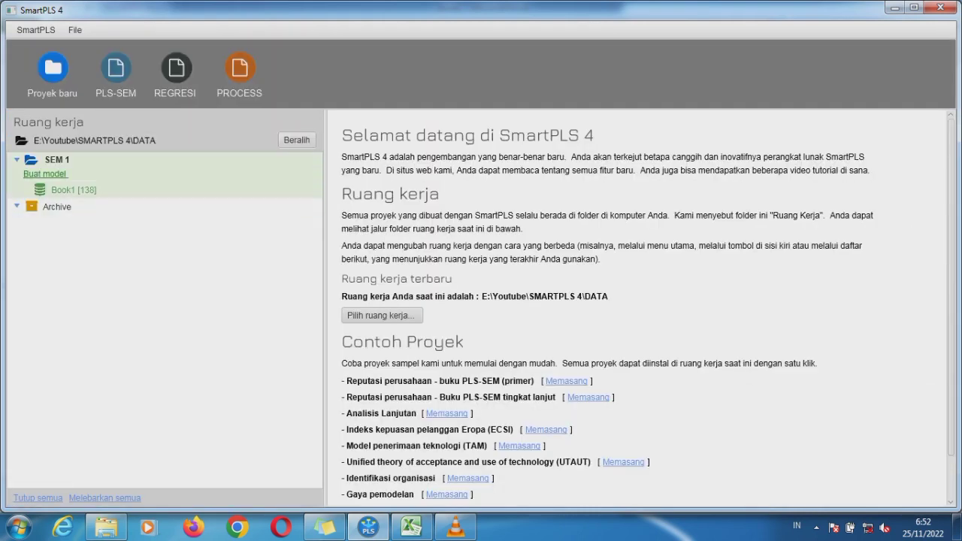
- Create a new PLS-SEM model named SEM in the SEM 1 project
left_click(44, 174)
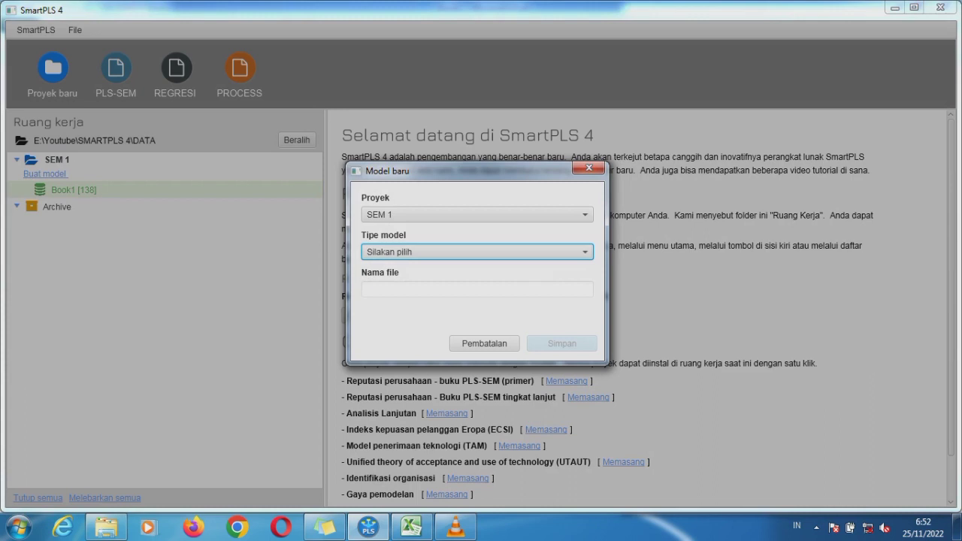
left_click(477, 251)
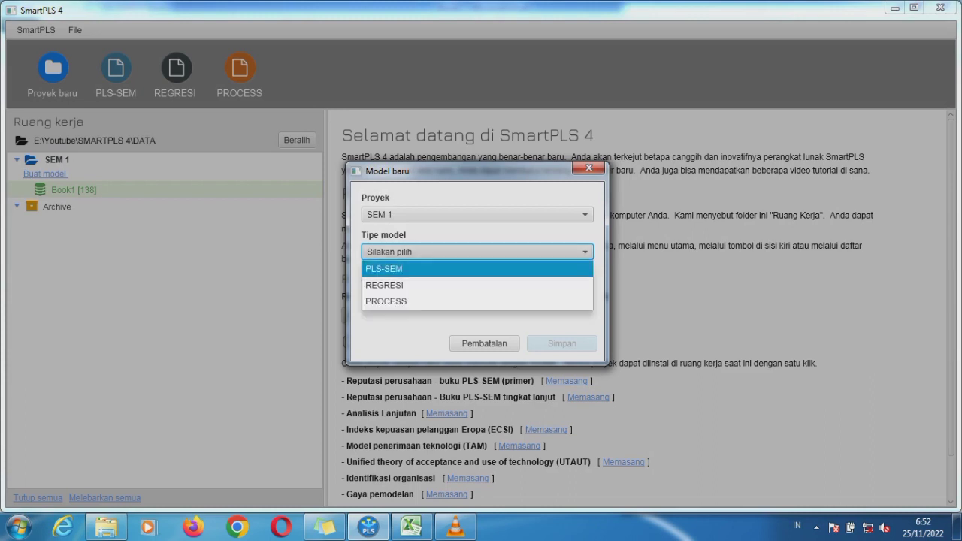
left_click(477, 269)
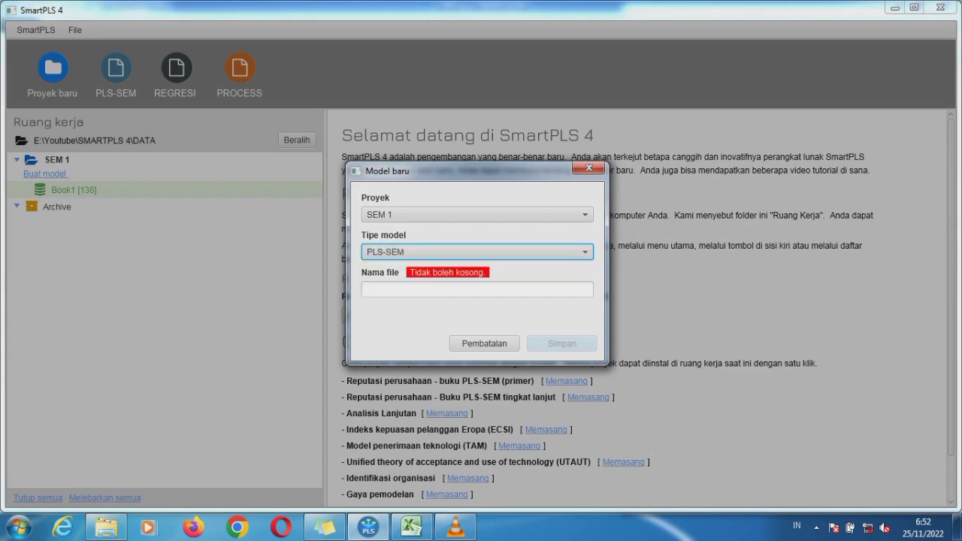
left_click(477, 290)
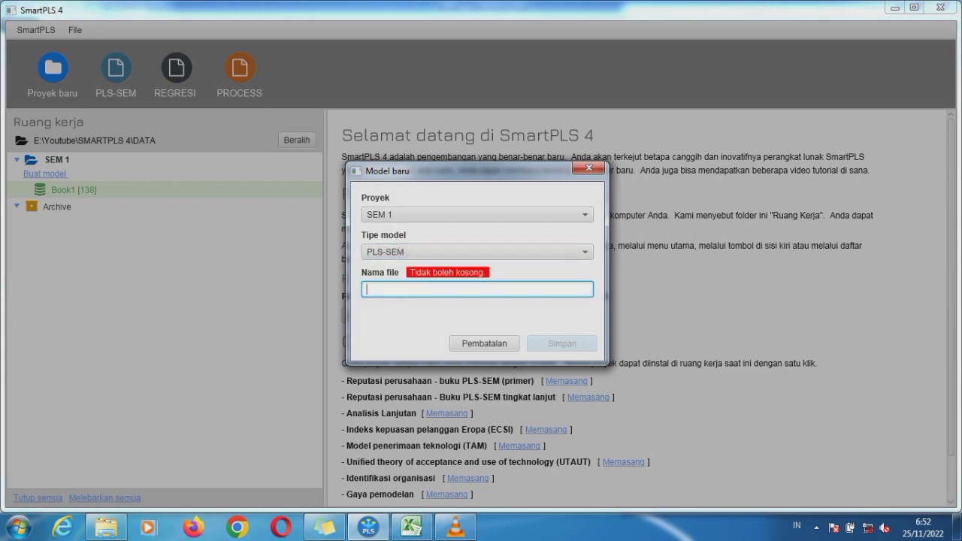
type("SEM")
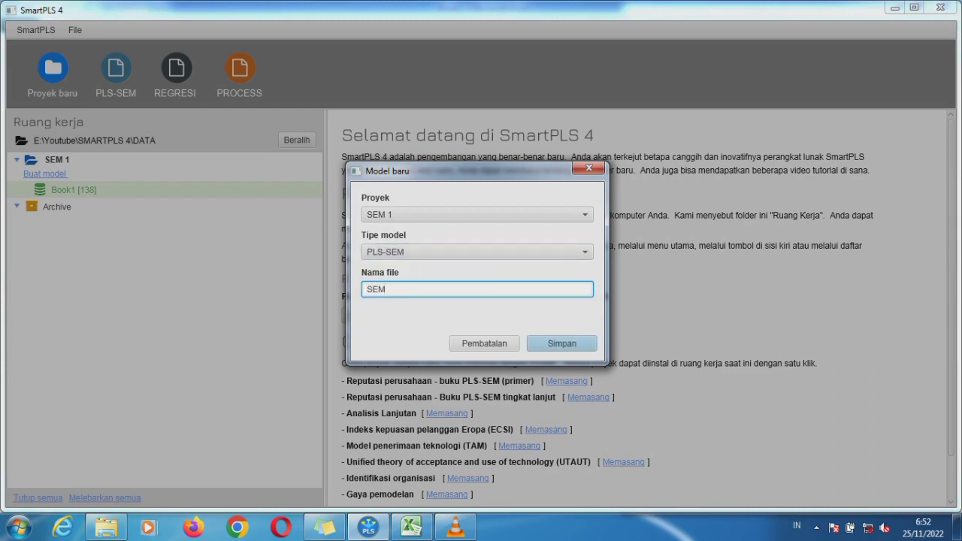
left_click(561, 343)
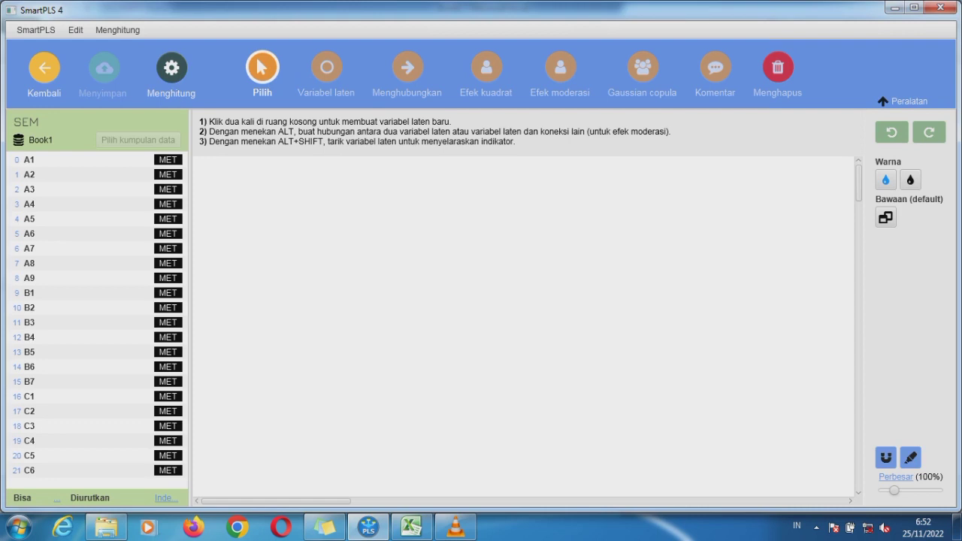
- Add a latent variable named A in the upper-left area of the empty model canvas
left_click(327, 68)
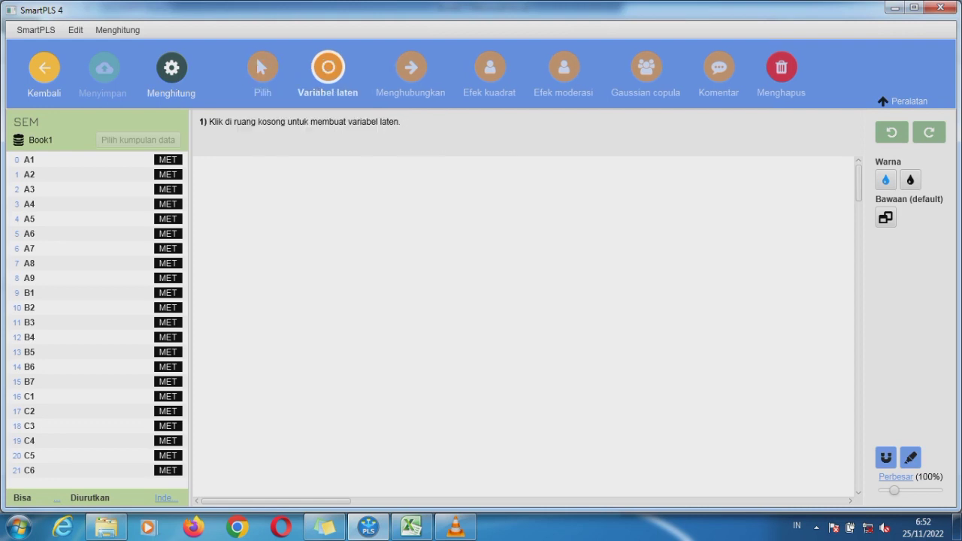
left_click(289, 219)
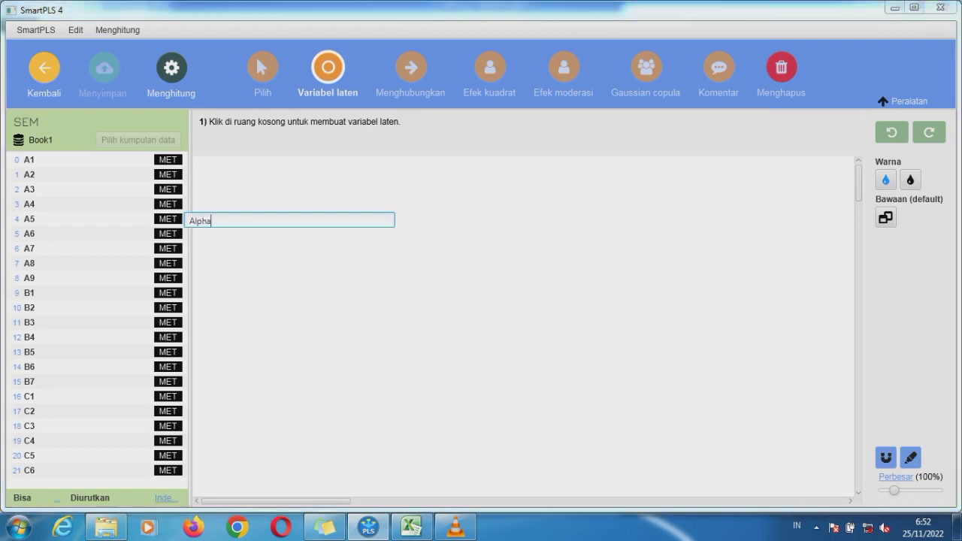
key("BackSpace")
key("BackSpace")
key("BackSpace")
key("BackSpace")
key("BackSpace")
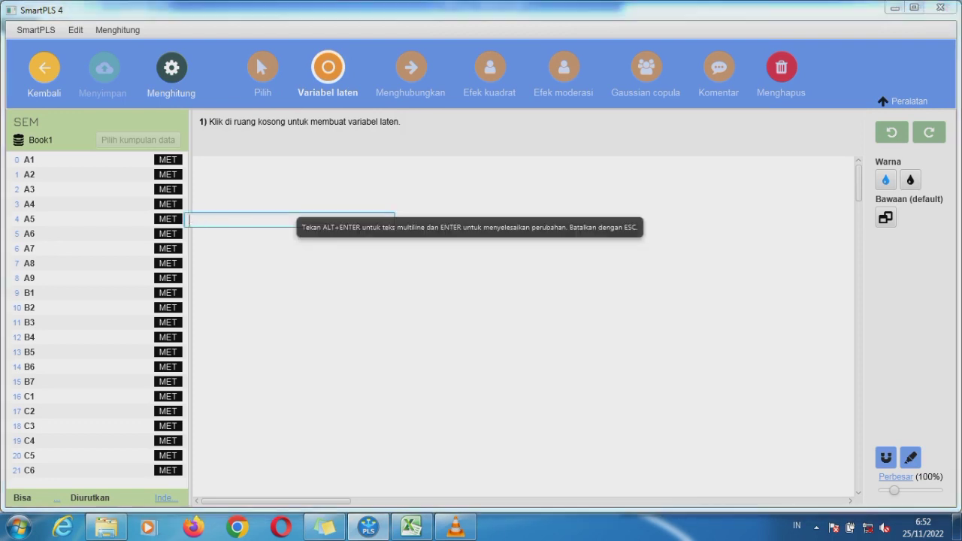
type("A")
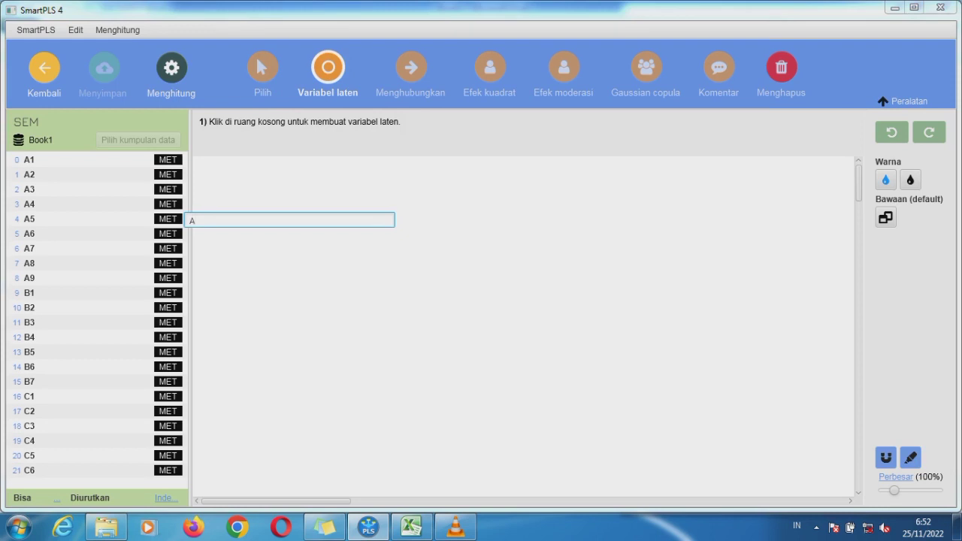
key("Return")
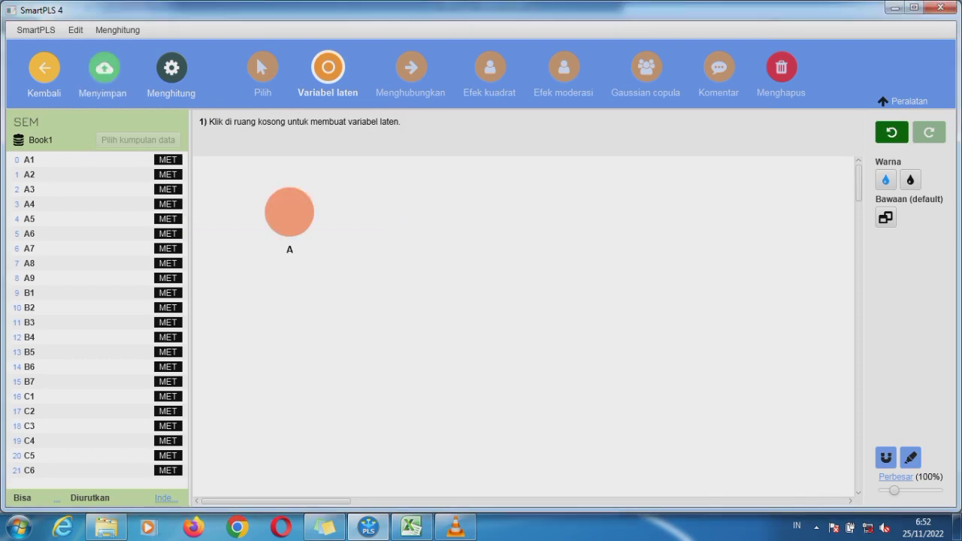
- Add a second latent variable named C to the right of A
left_click(442, 240)
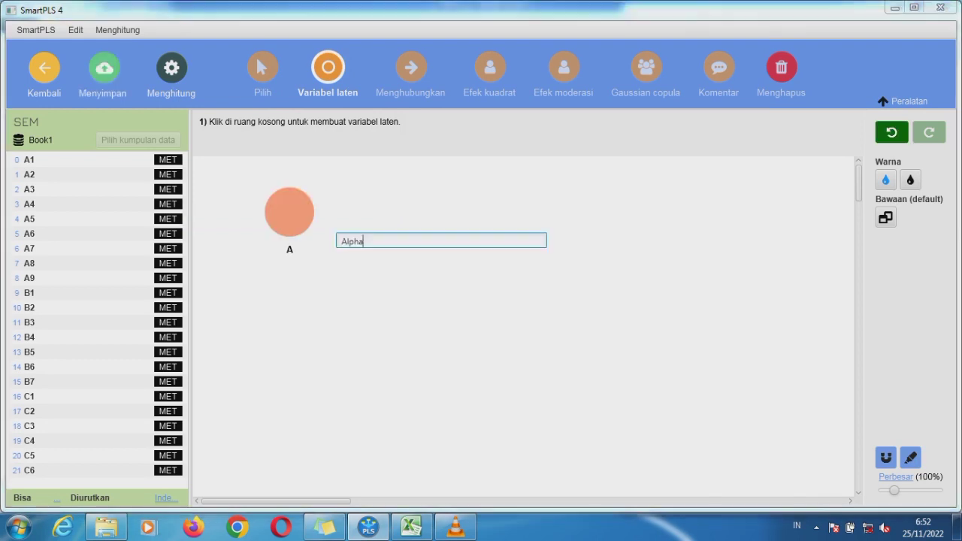
key("BackSpace")
key("BackSpace")
key("BackSpace")
key("BackSpace")
key("BackSpace")
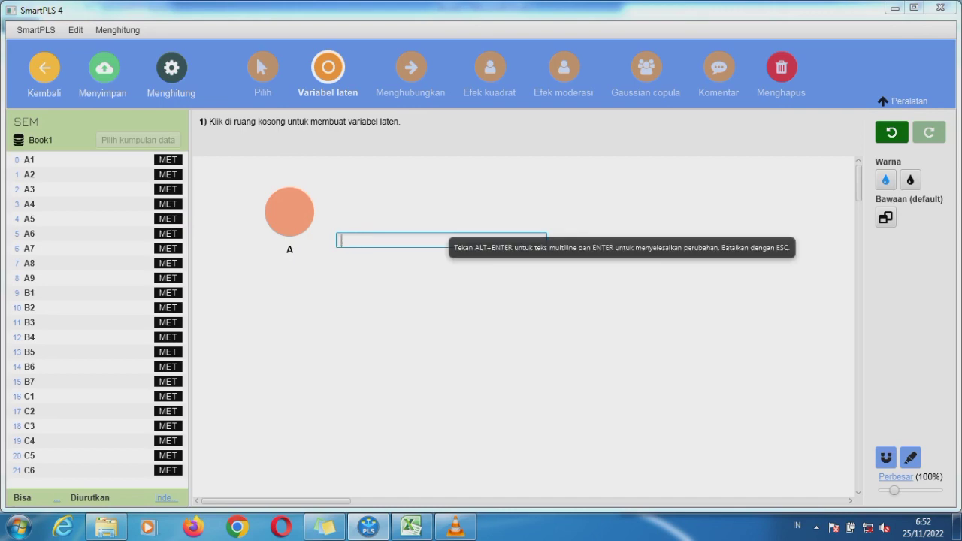
type("C")
key("Return")
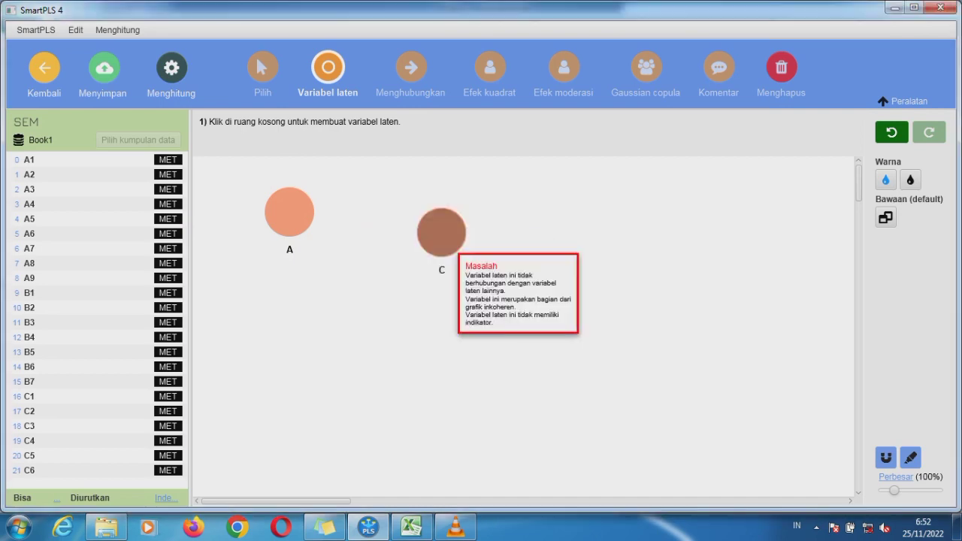
- Check the research model diagram on Sheet2 of Book1 in Excel and return to SmartPLS 4
left_click(411, 527)
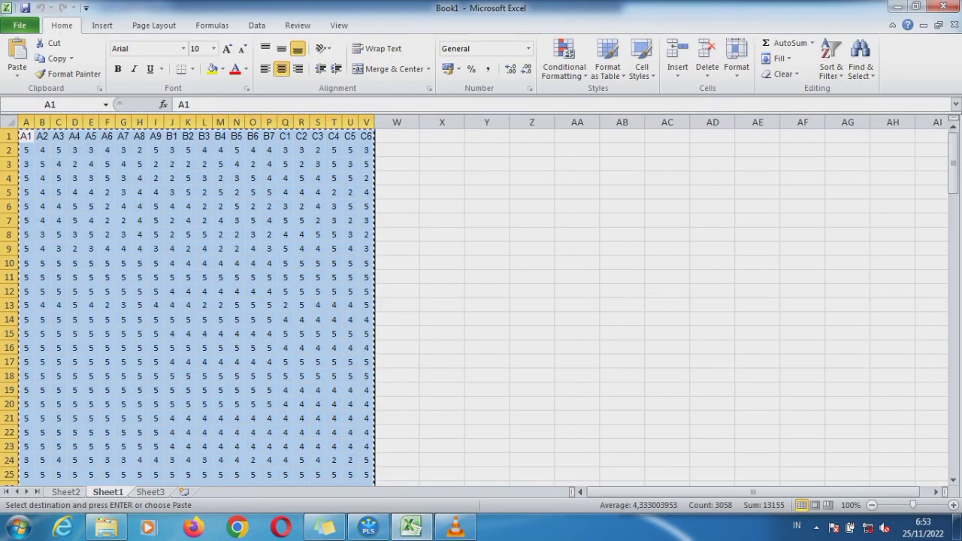
left_click(66, 492)
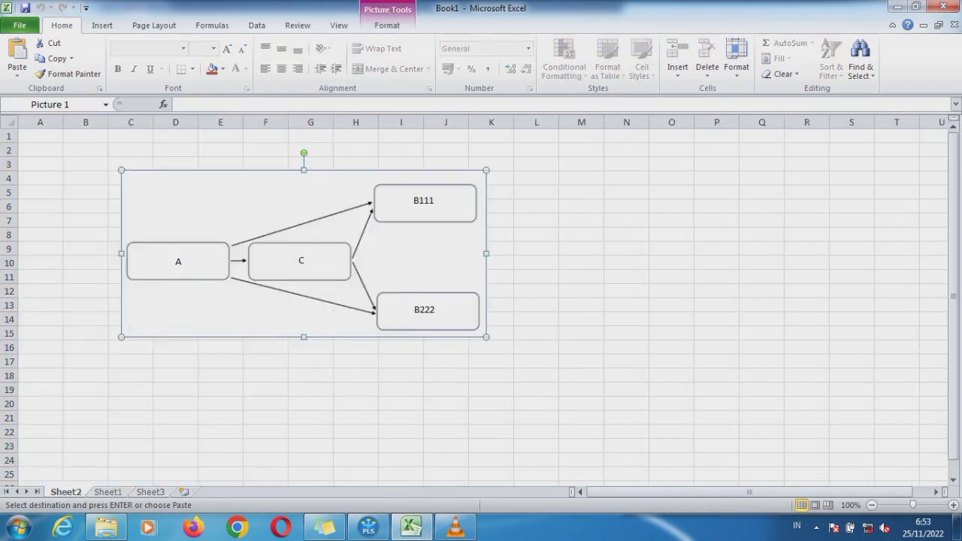
left_click(369, 527)
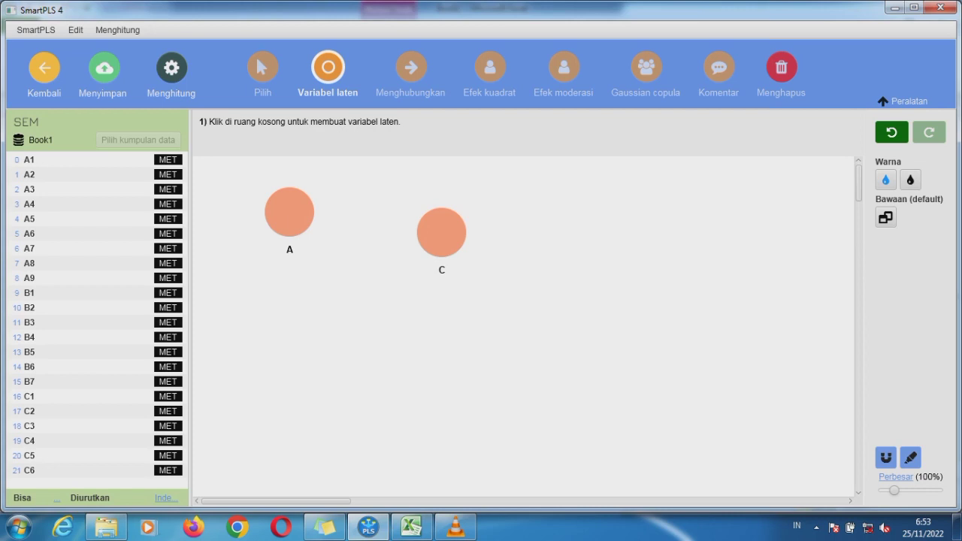
- Add a latent variable named B111 to the upper right of C
left_click(619, 197)
key("BackSpace")
key("BackSpace")
key("BackSpace")
key("BackSpace")
key("BackSpace")
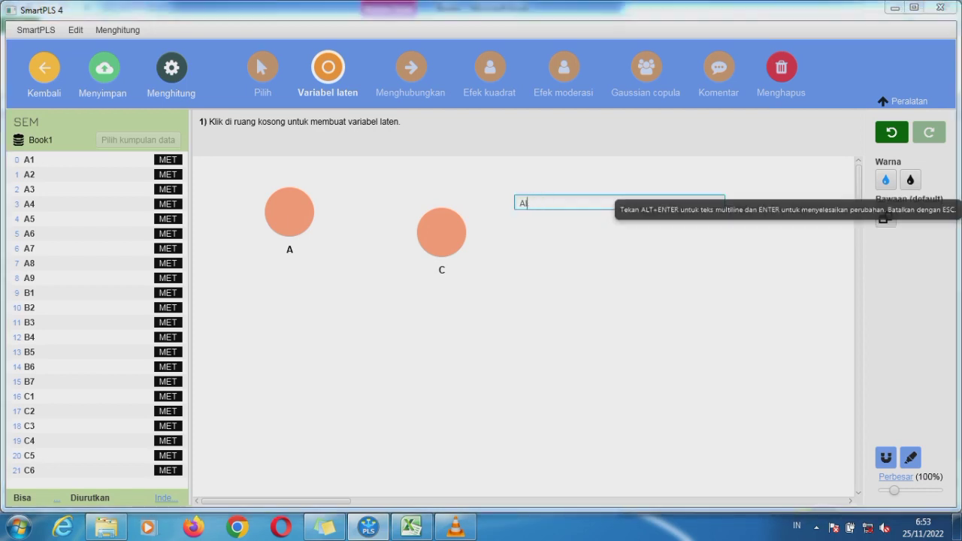
type("B!")
type("111")
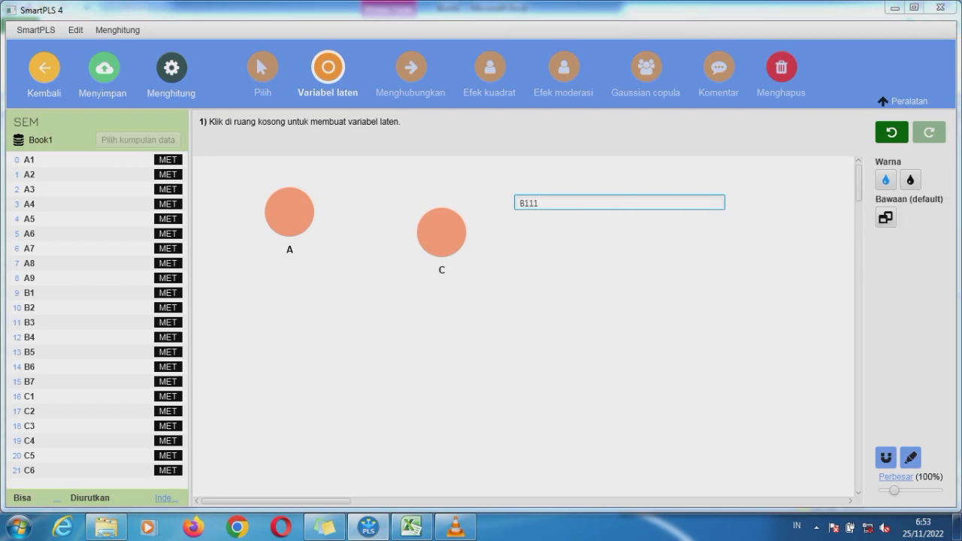
key("Return")
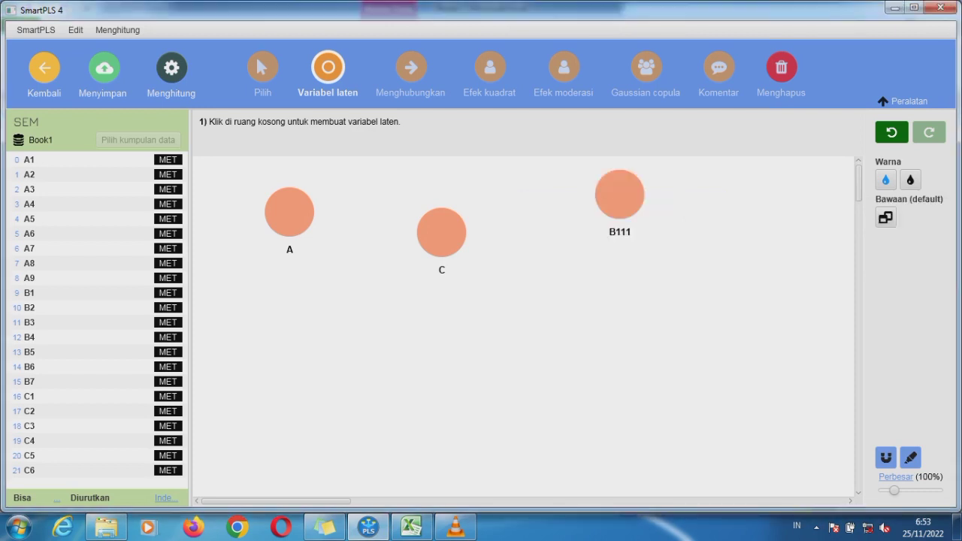
- Add a latent variable named B222 below B111
left_click(644, 342)
key("BackSpace")
key("BackSpace")
key("BackSpace")
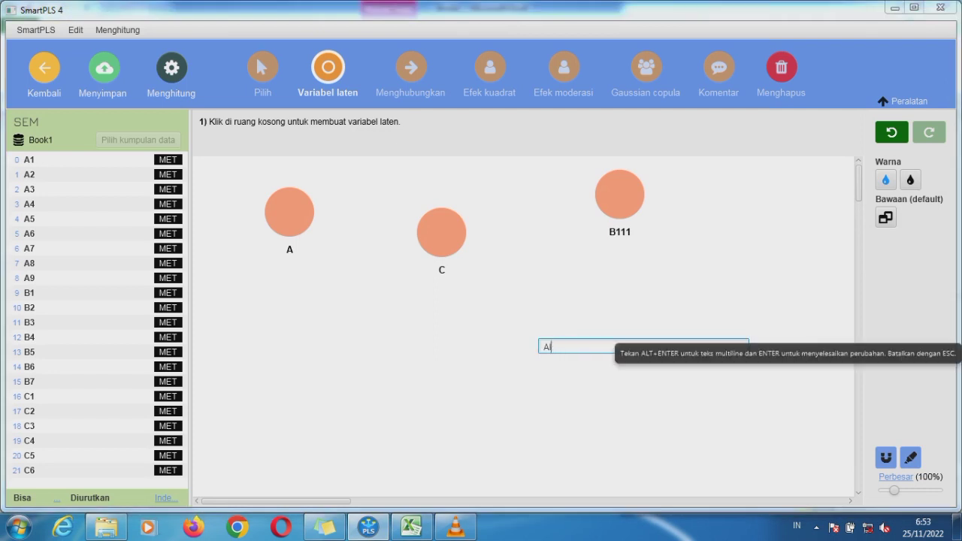
key("BackSpace")
key("BackSpace")
type("B")
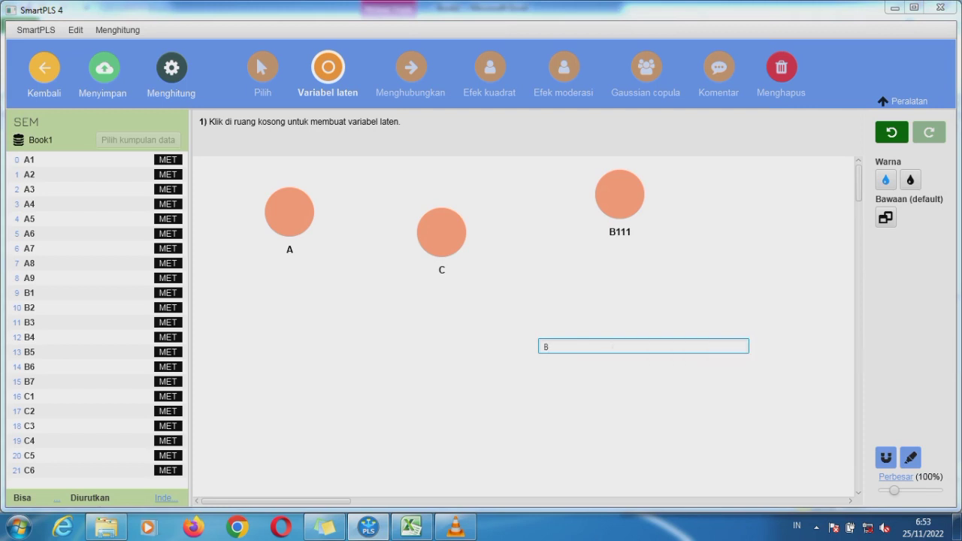
type("222")
key("Return")
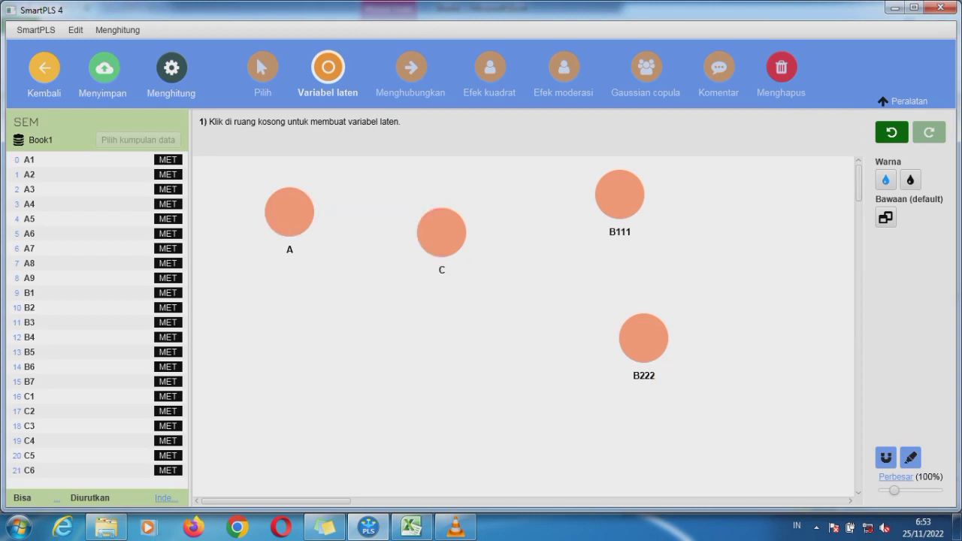
- Arrange the latent variables with A and C roughly level in the middle, B111 at the upper right and B222 at the lower right
left_click(262, 68)
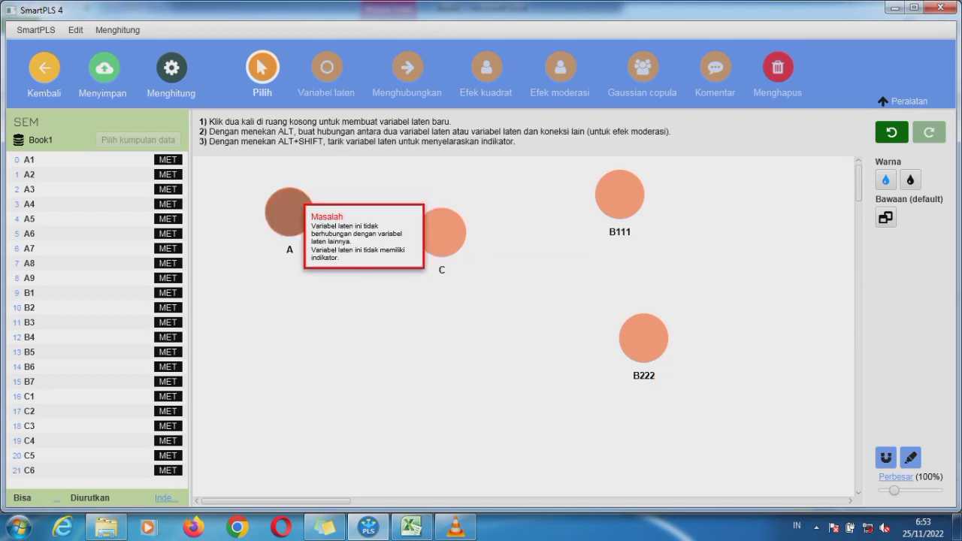
left_click_drag(290, 212, 283, 303)
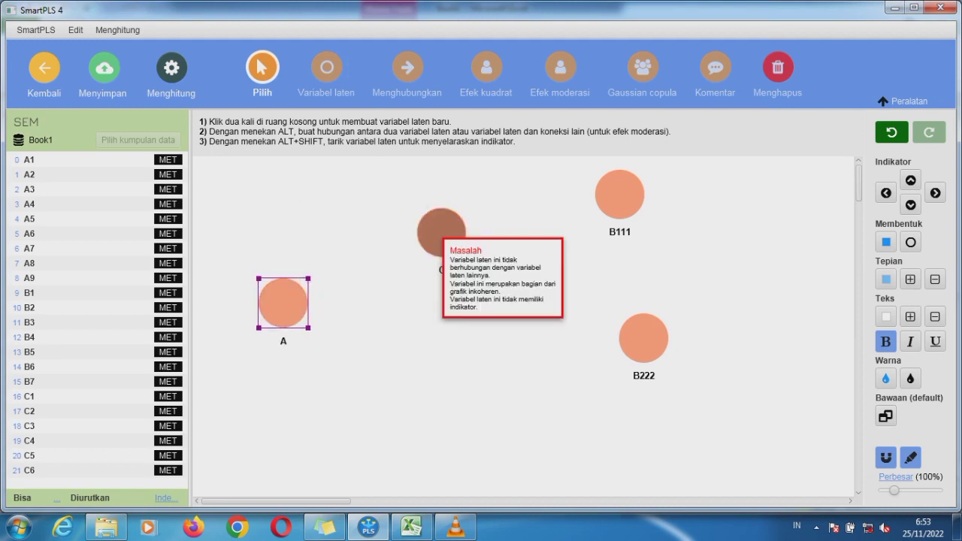
left_click_drag(441, 233, 443, 303)
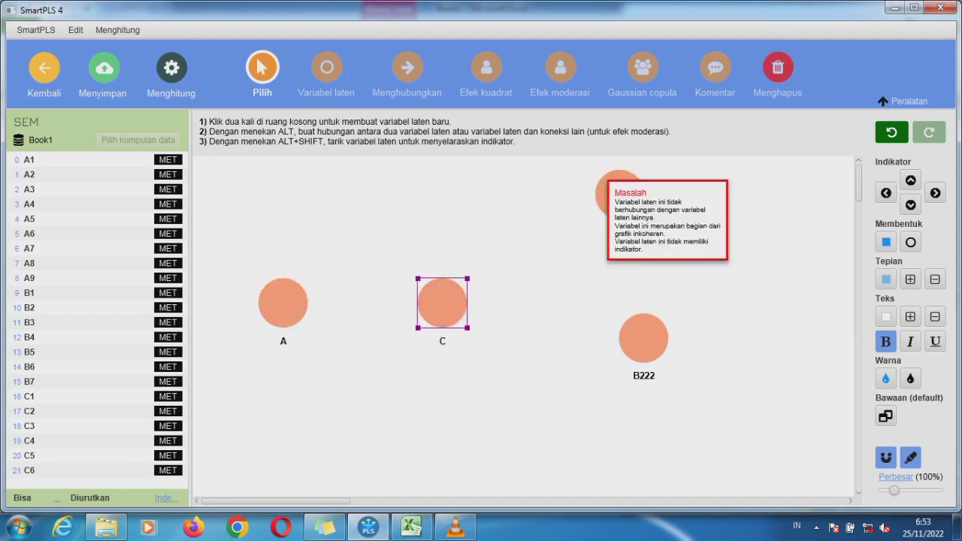
left_click_drag(644, 338, 641, 422)
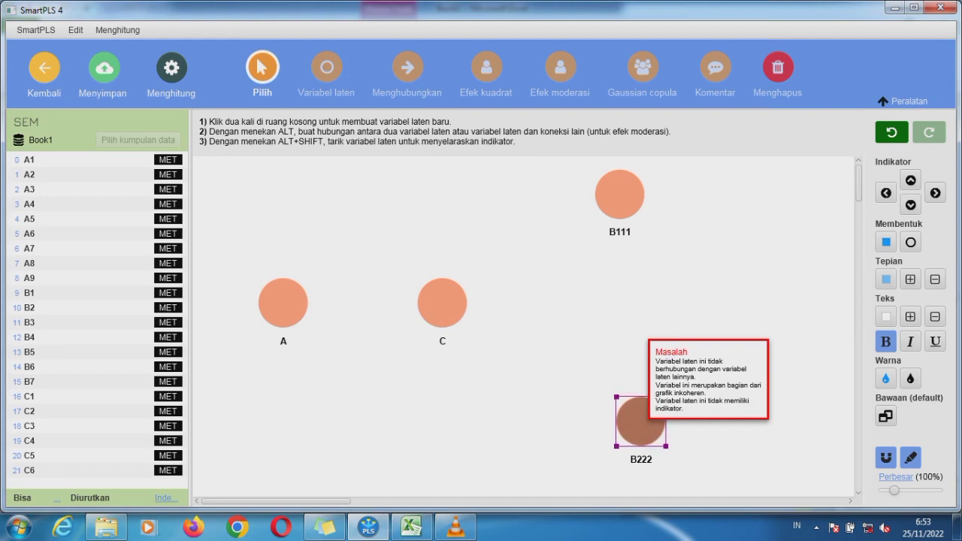
left_click_drag(620, 194, 631, 204)
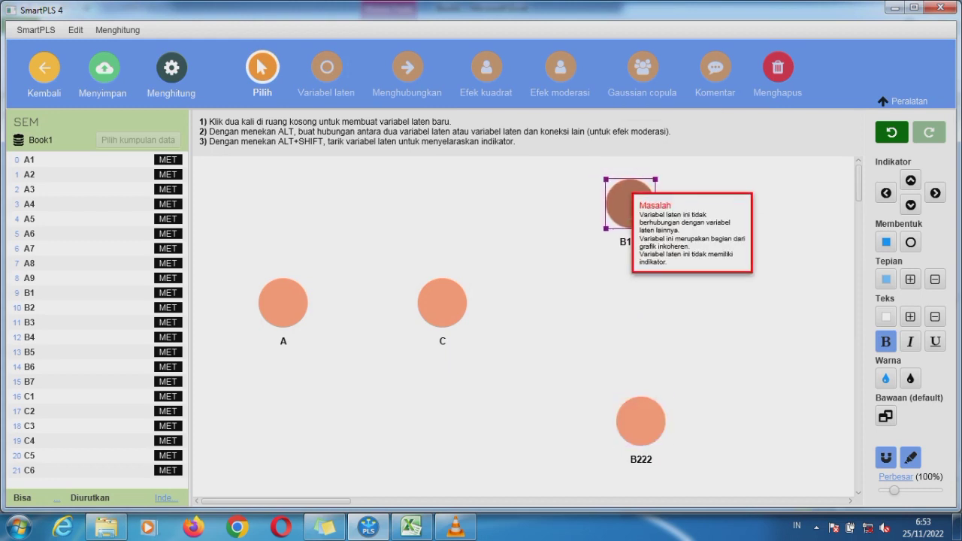
left_click_drag(442, 303, 481, 308)
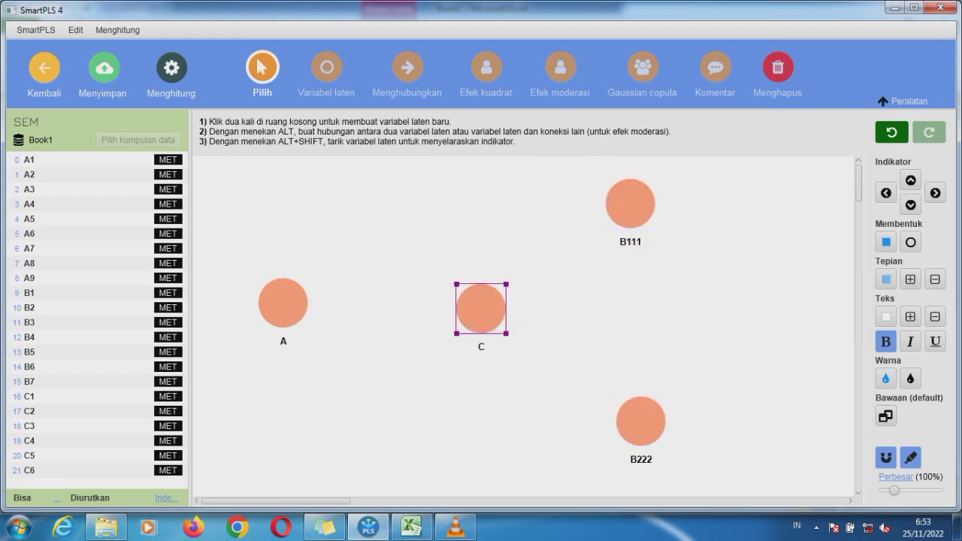
left_click_drag(284, 303, 281, 315)
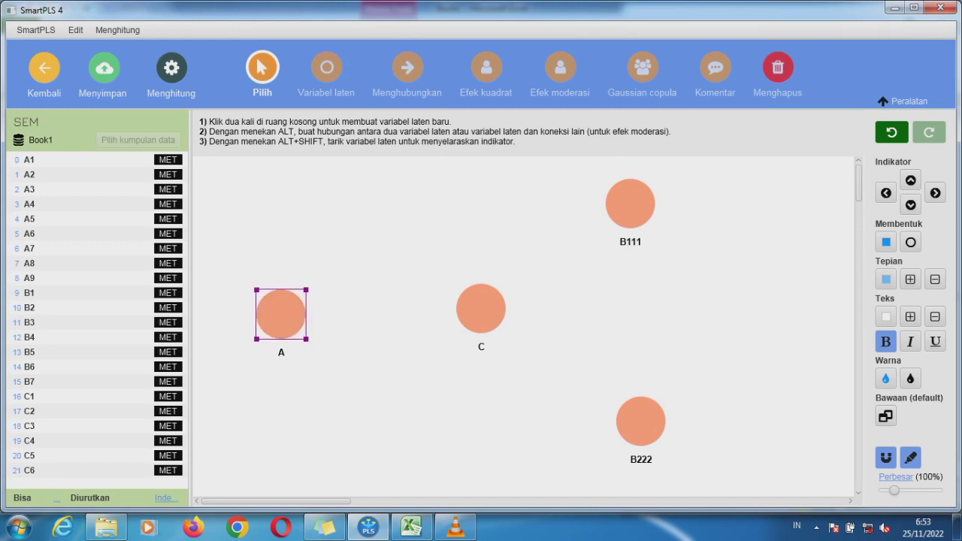
- Connect latent variable A with path arrows to C, B111 and B222
left_click(31, 160)
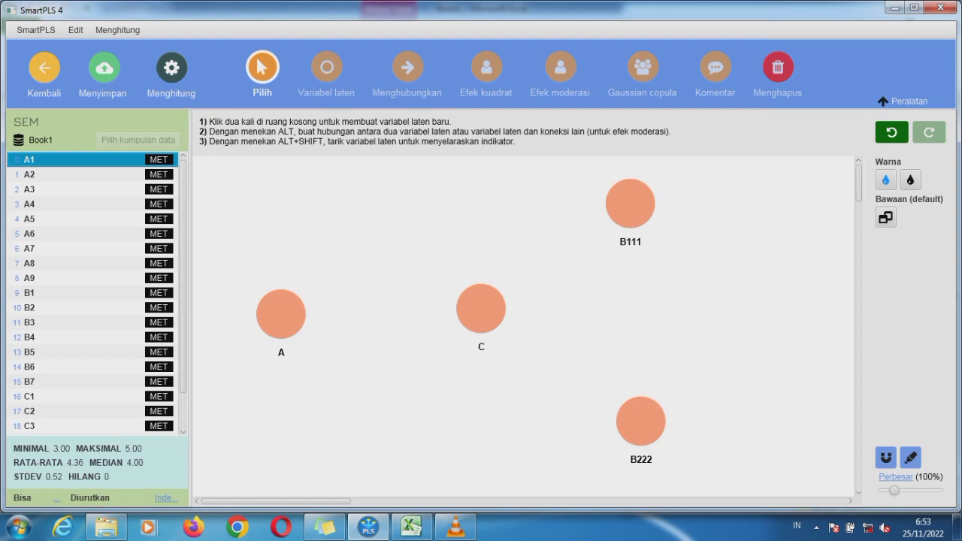
left_click(408, 69)
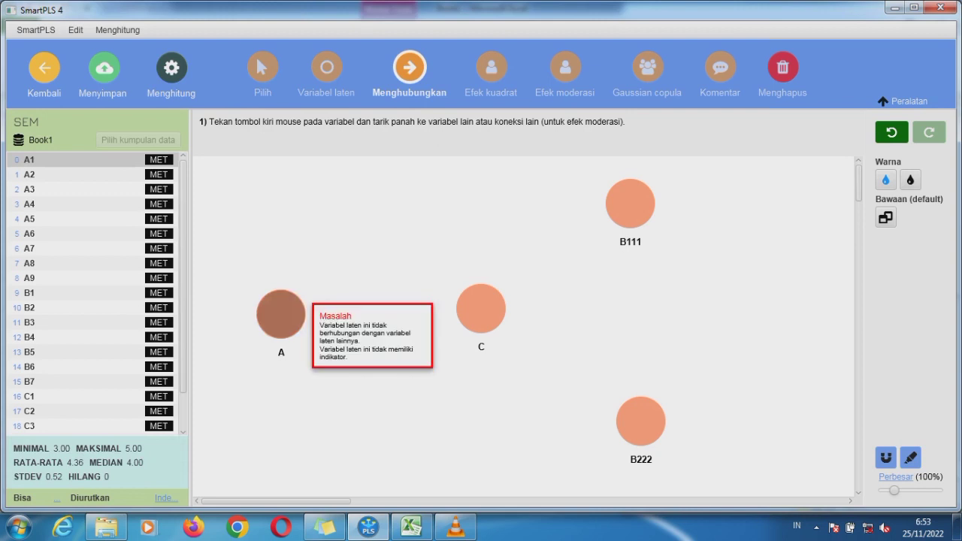
left_click_drag(281, 314, 481, 308)
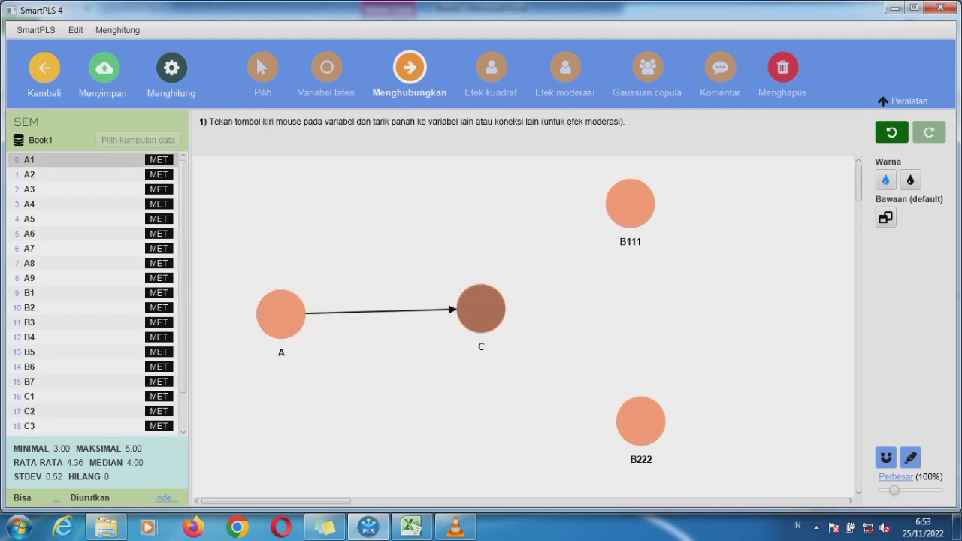
left_click_drag(281, 314, 630, 204)
mouse_move(281, 315)
left_mouse_down()
mouse_move(644, 402)
mouse_move(641, 421)
left_mouse_up()
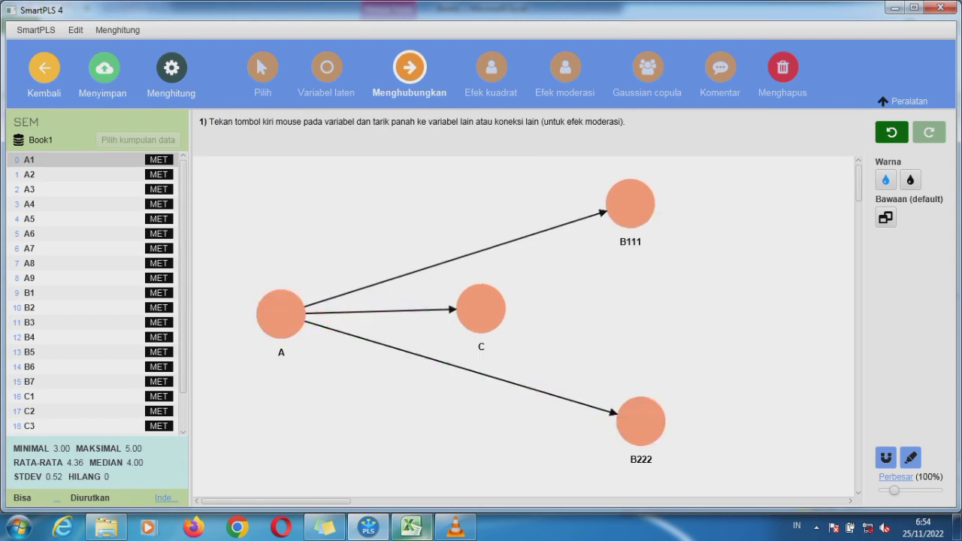
- Connect latent variable C with path arrows to B111 and B222, checking the paths against the Excel reference diagram
left_click(411, 527)
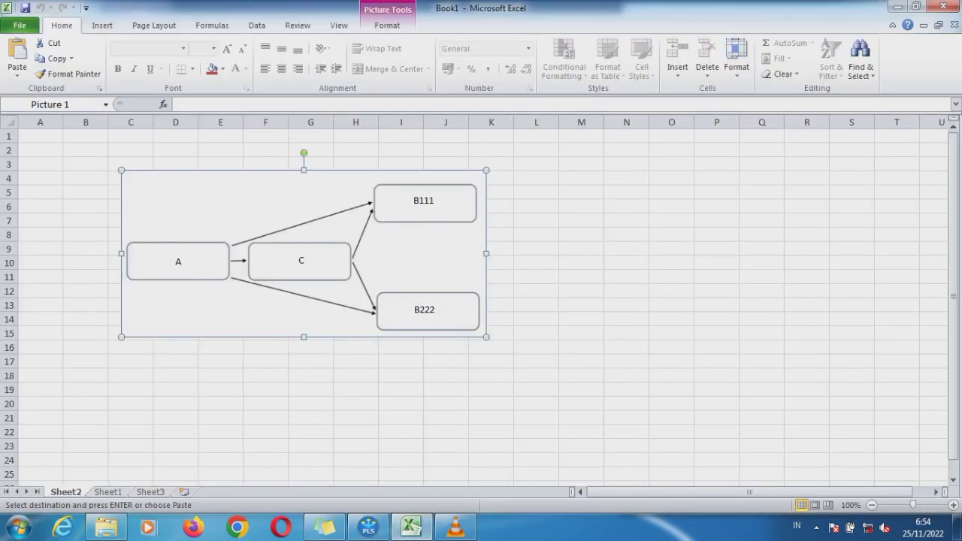
left_click(368, 527)
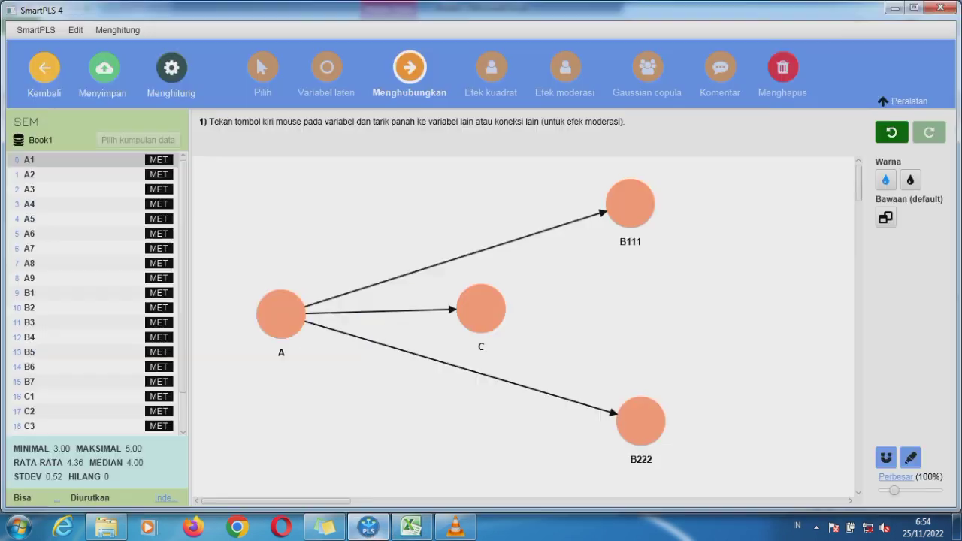
left_click_drag(481, 308, 628, 207)
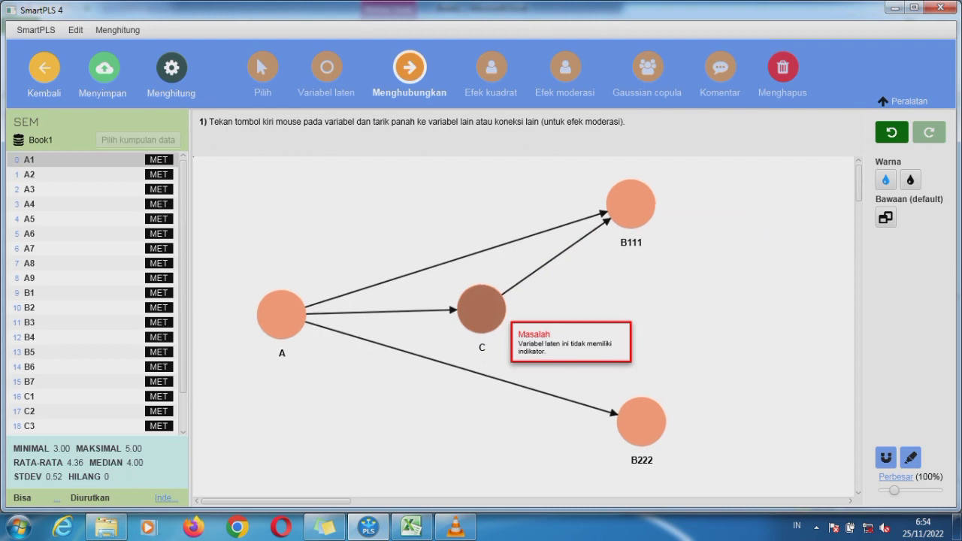
left_click_drag(485, 311, 641, 419)
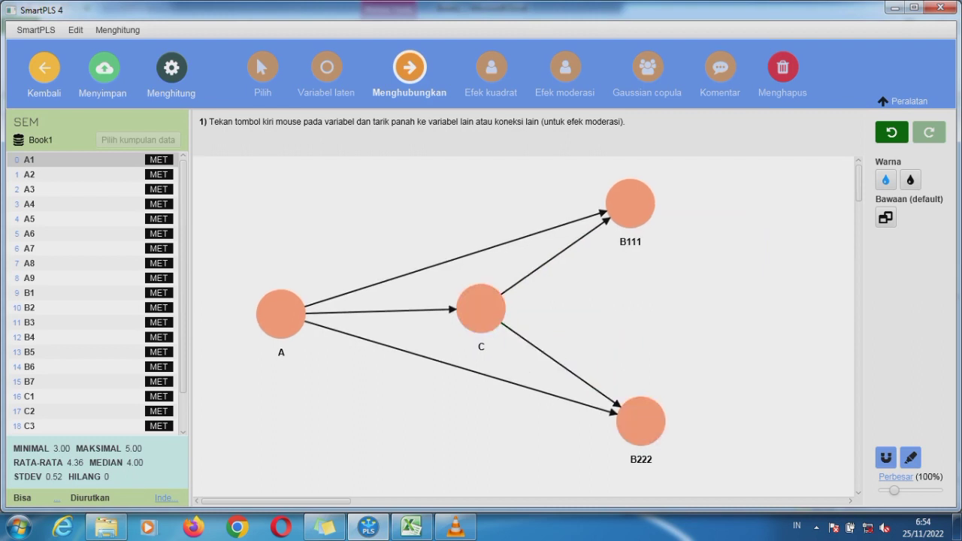
left_click(412, 526)
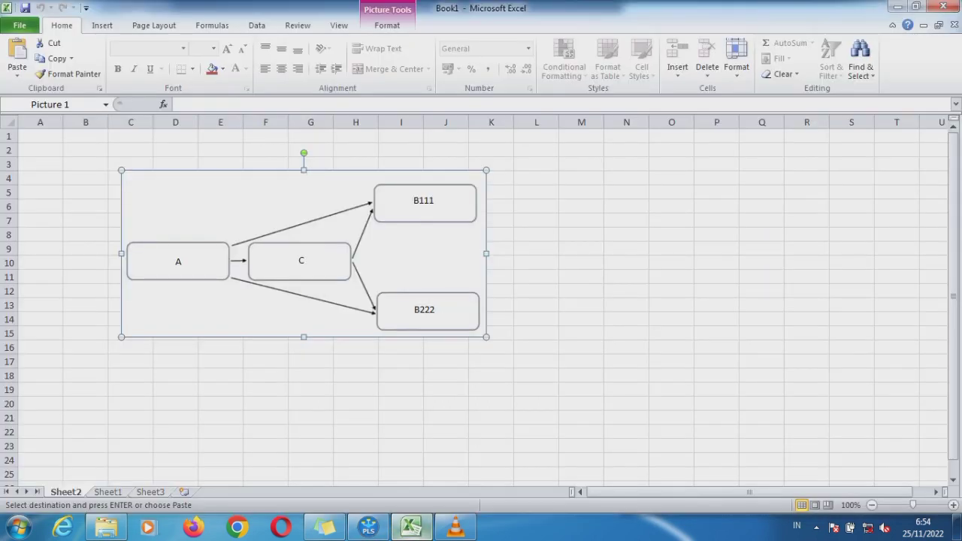
left_click(368, 526)
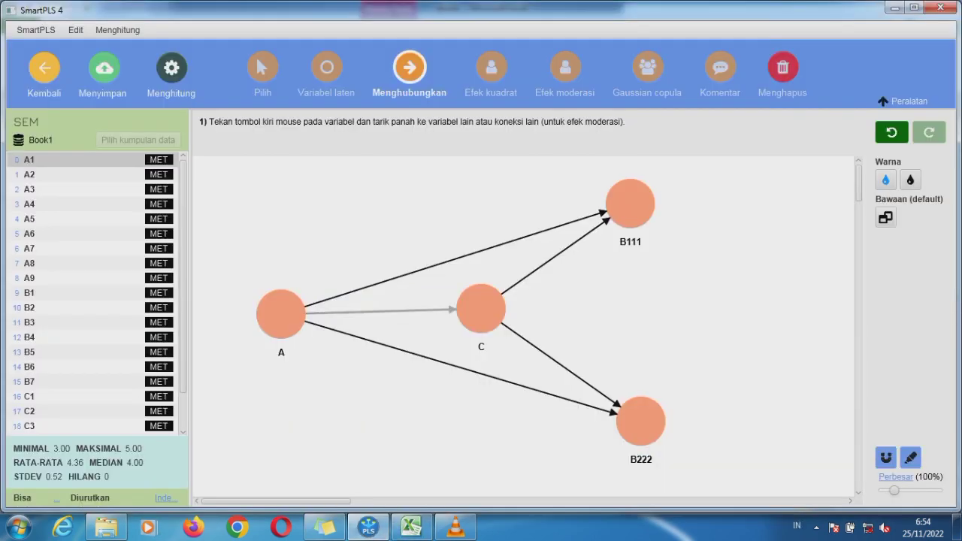
- Assign indicators A1 to A9 to latent variable A
left_click_drag(75, 159, 281, 314)
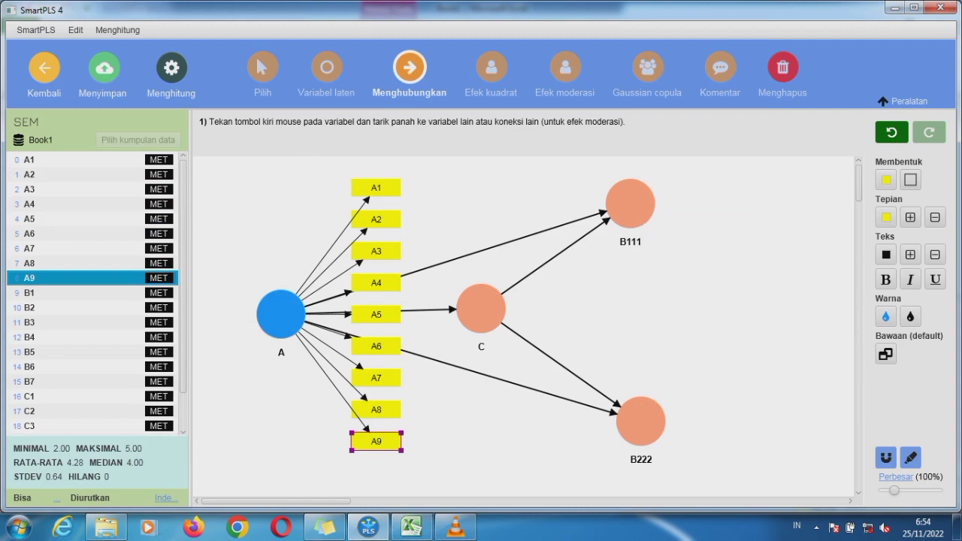
key("ctrl+z")
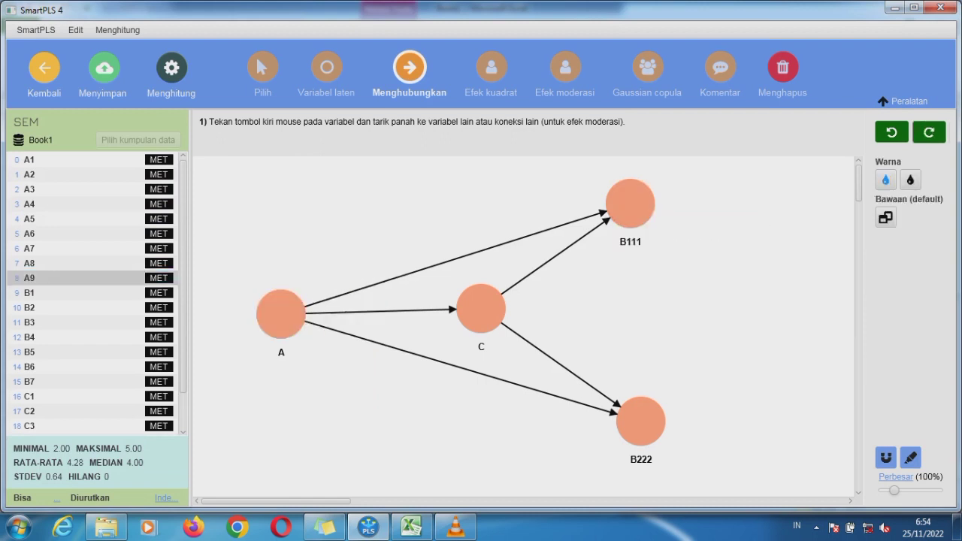
key("ctrl+y")
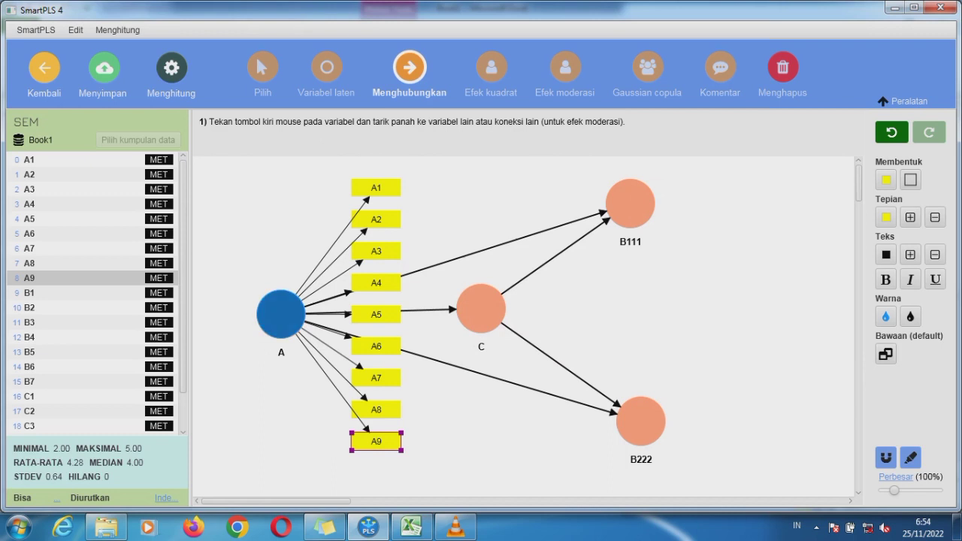
- Assign indicators B1, B2 and B3 to latent variable B111
left_click(45, 293)
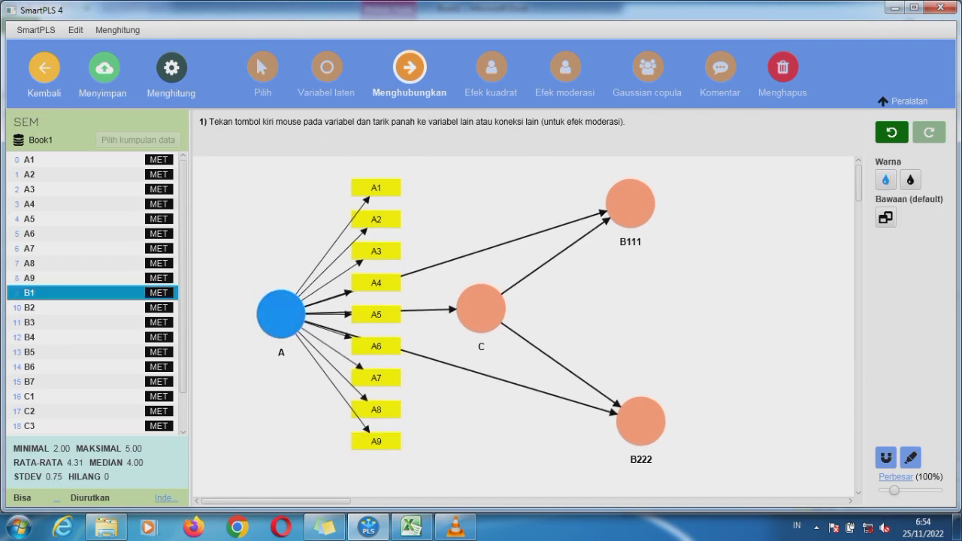
key("shift+Down")
key("shift+Down")
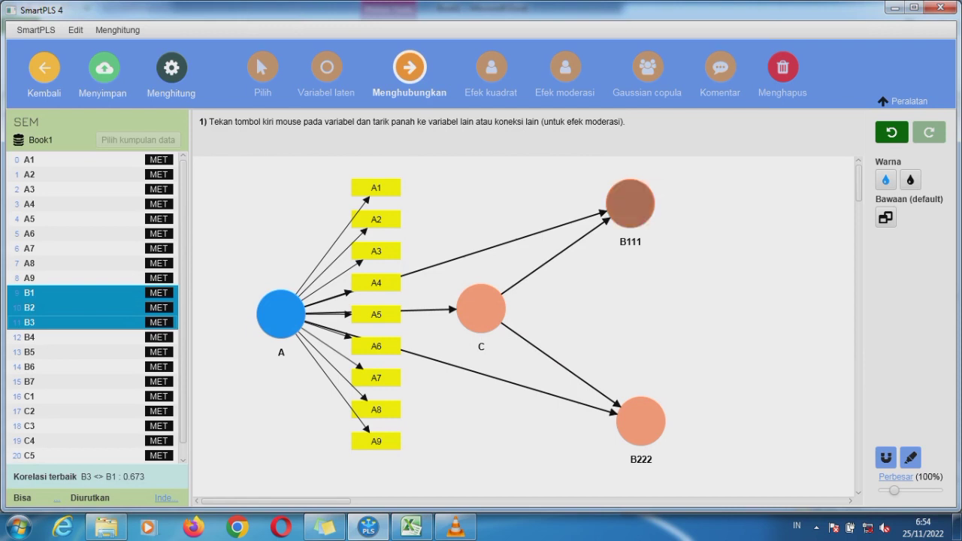
left_click_drag(629, 203, 630, 203)
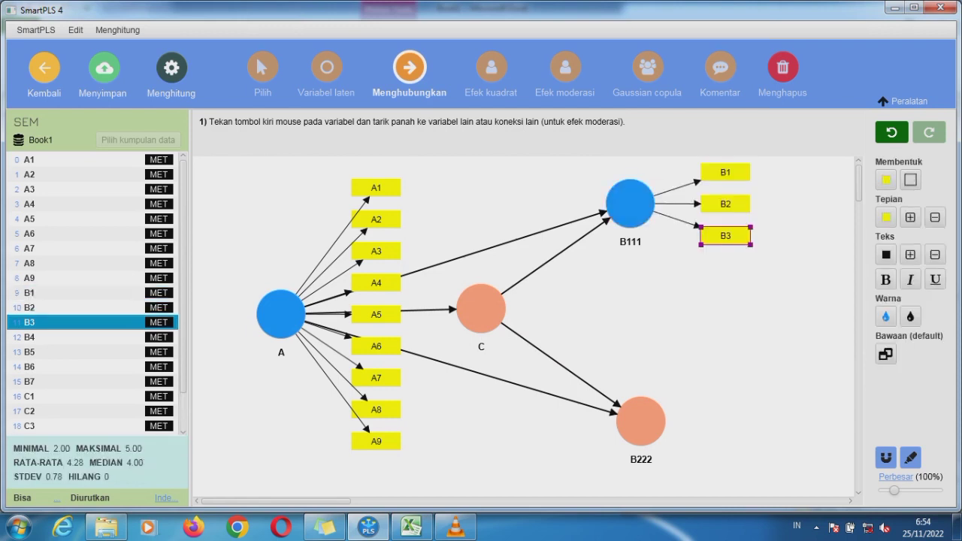
- Assign indicators B4 to B7 to latent variable B222
key("Down")
key("shift+Down")
key("shift+Down")
key("shift+Down")
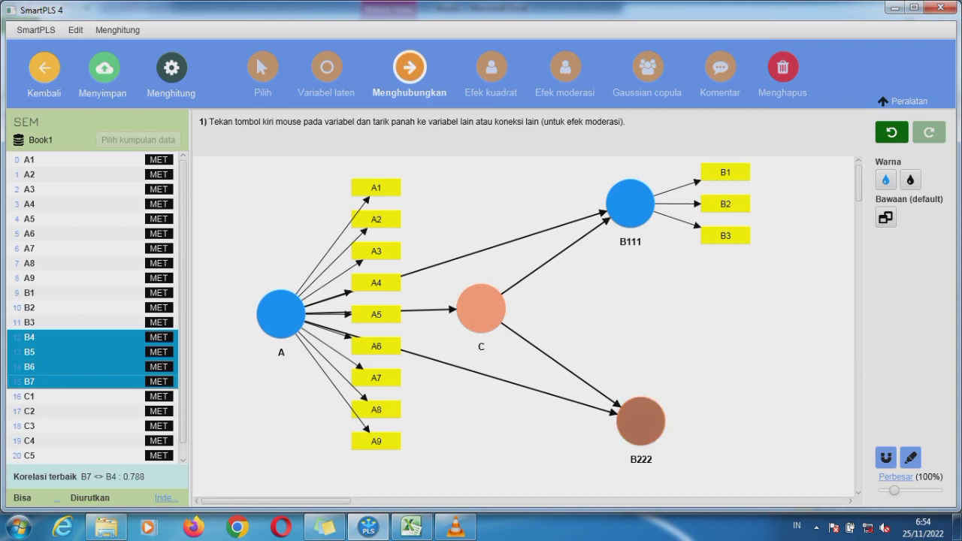
left_click(641, 421)
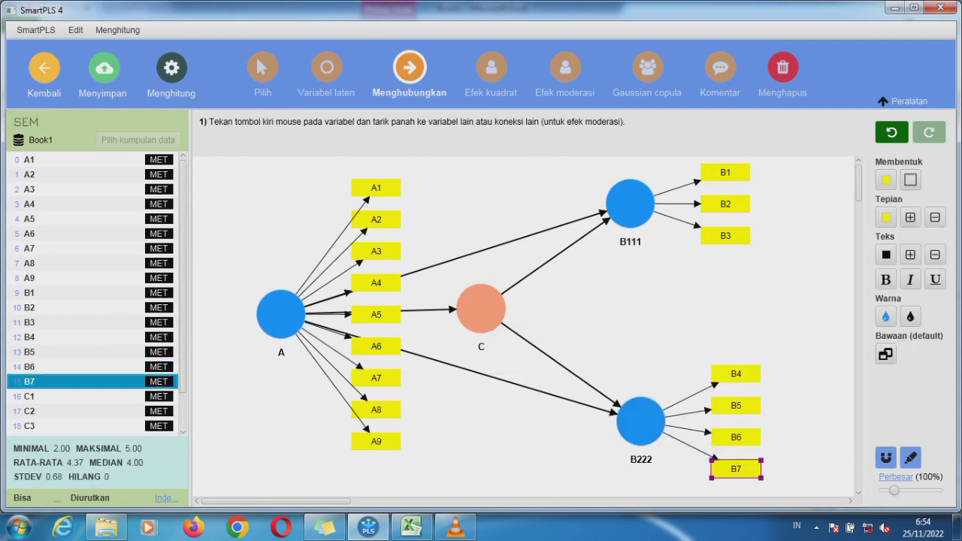
- Assign indicators C1 to C6 to latent variable C
key("Down")
key("shift+Down")
key("shift+Down")
key("shift+Down")
key("shift+Down")
key("shift+Down")
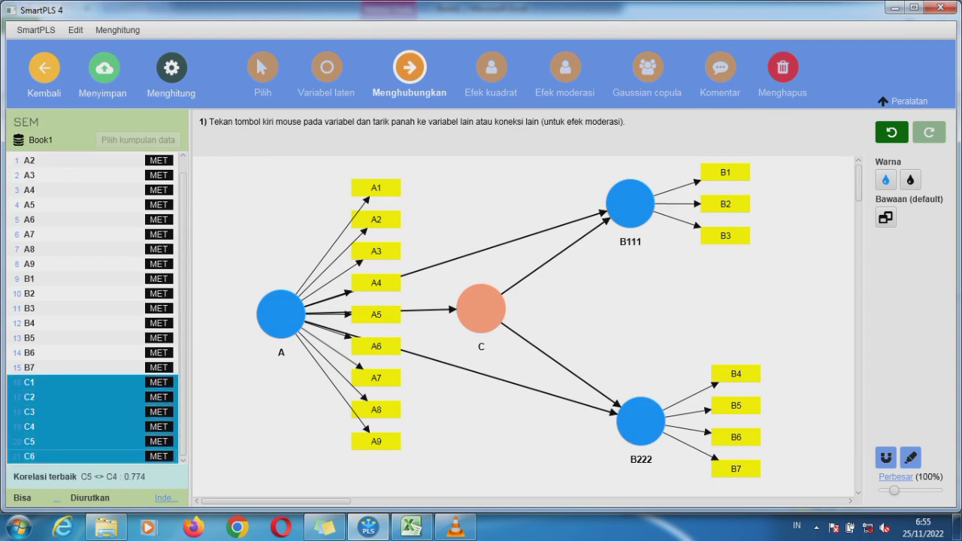
left_click(481, 308)
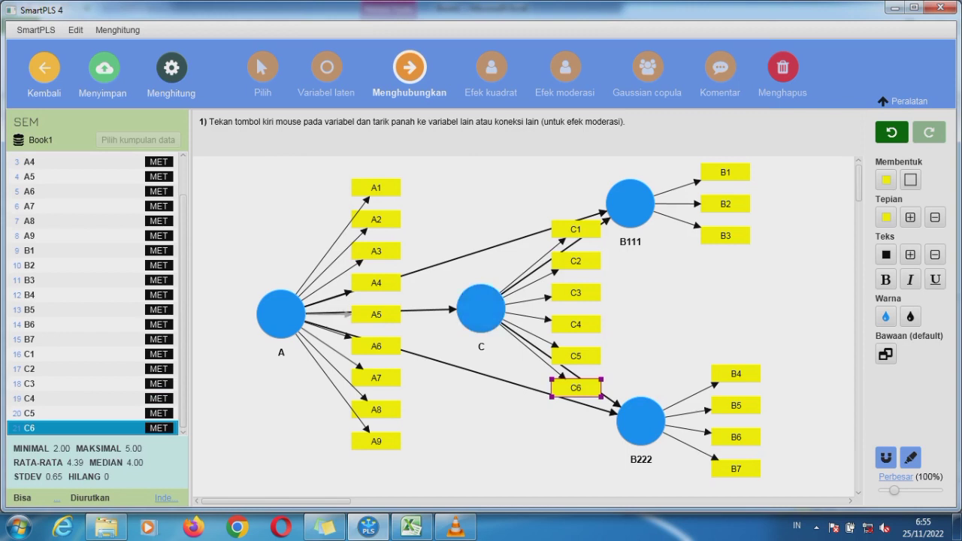
- Align the indicators of latent variables A and C to the left of their circles
left_click(281, 314)
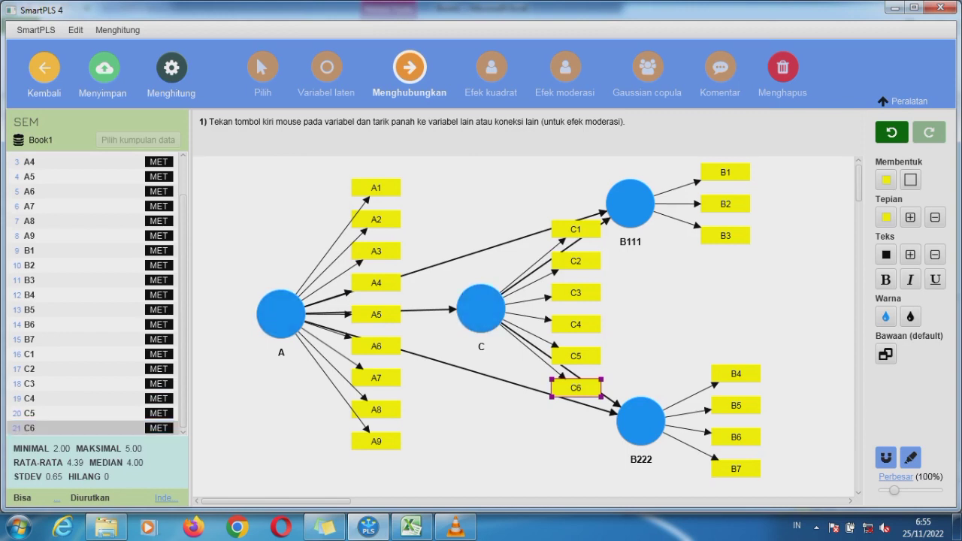
key("Escape")
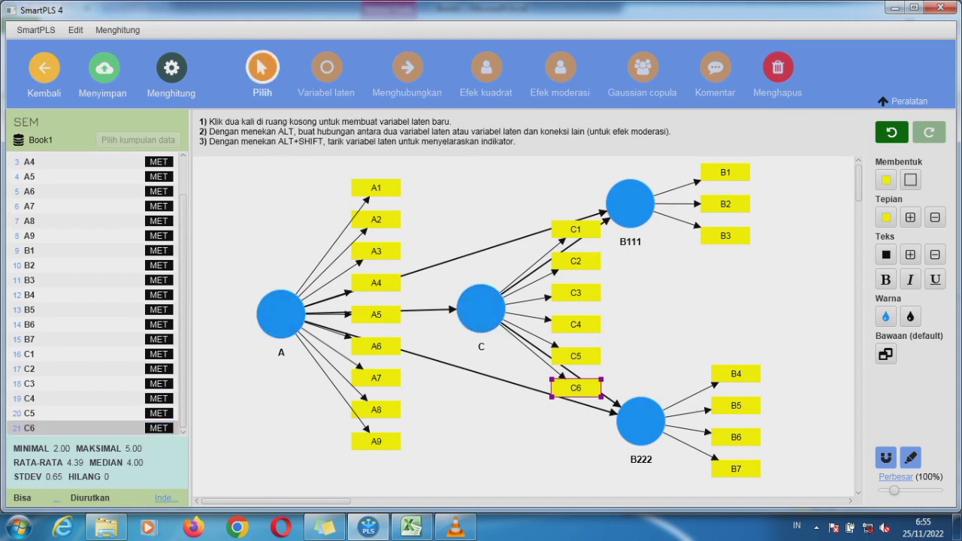
left_click(281, 314)
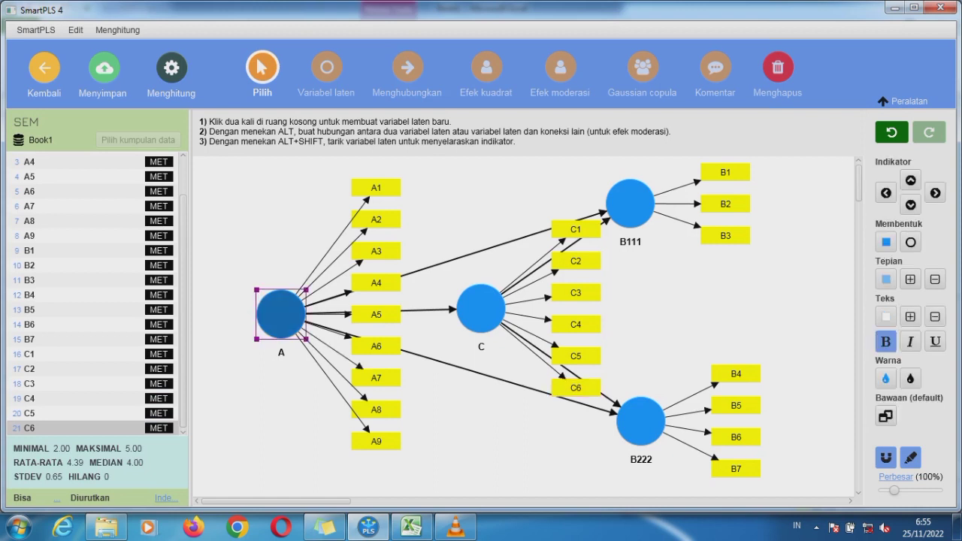
left_click(886, 193)
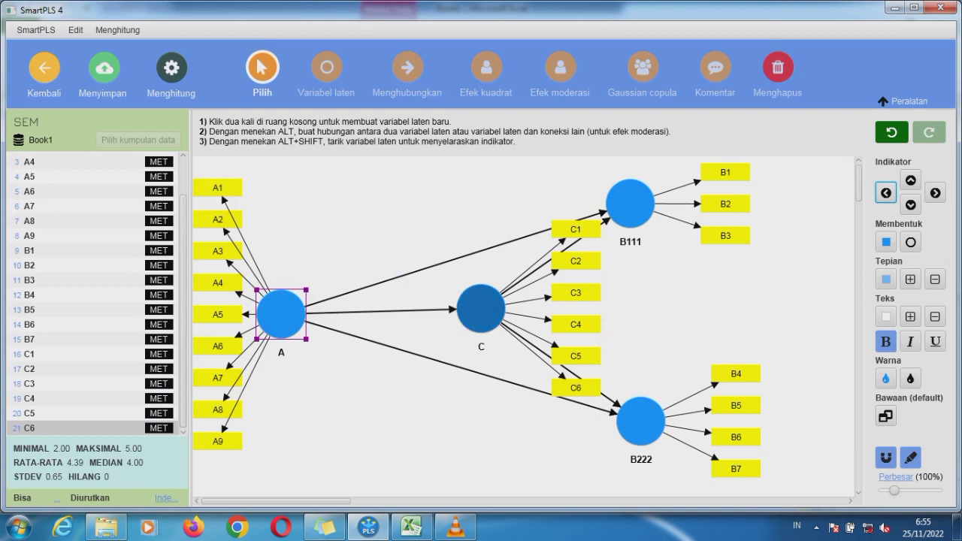
left_click(481, 309)
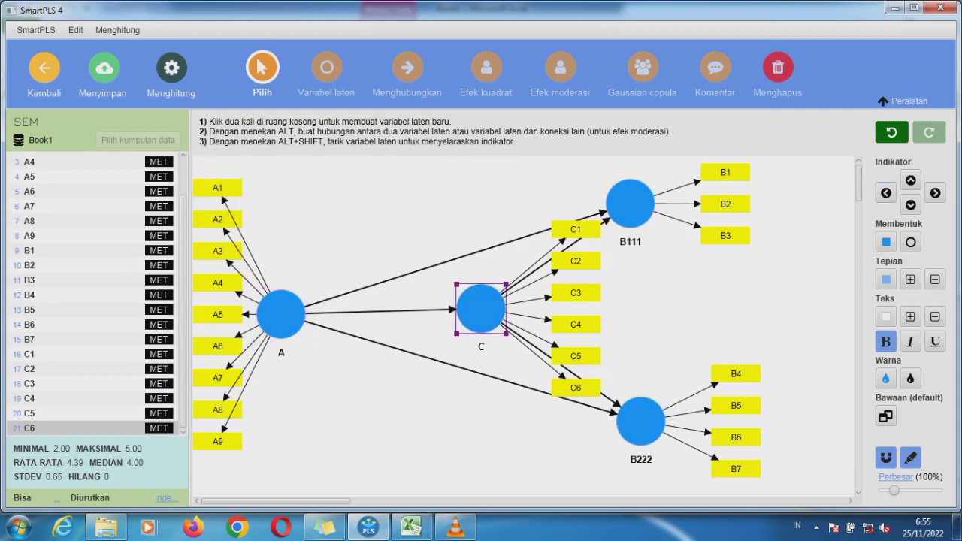
left_click(887, 194)
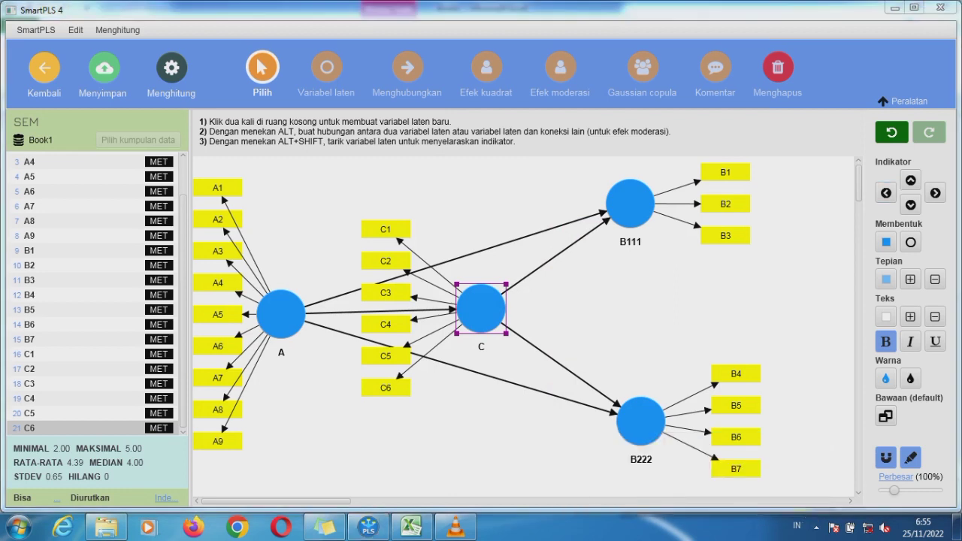
- Spread out the model by moving B111, B222, C and A to the right, and compare it with the Excel reference diagram
left_click_drag(629, 203, 691, 211)
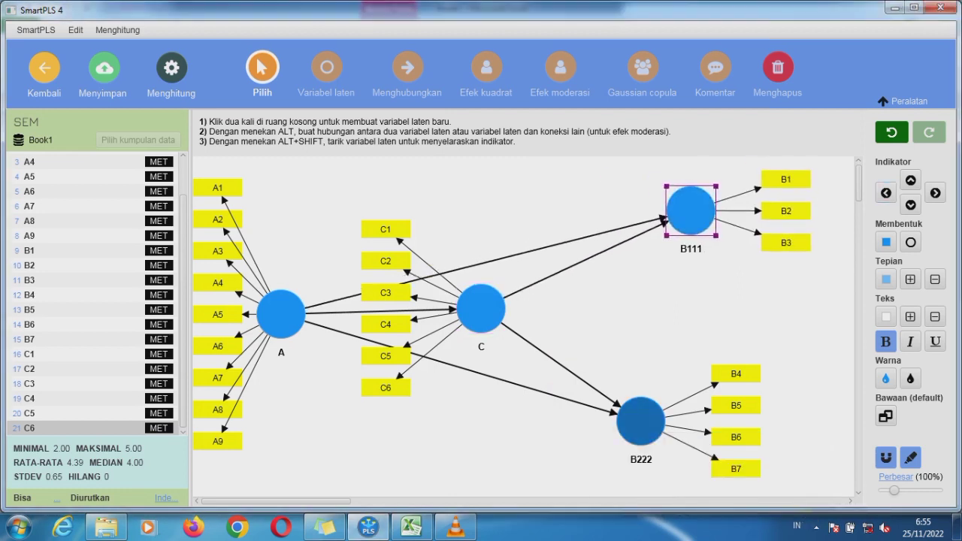
left_click_drag(641, 421, 691, 416)
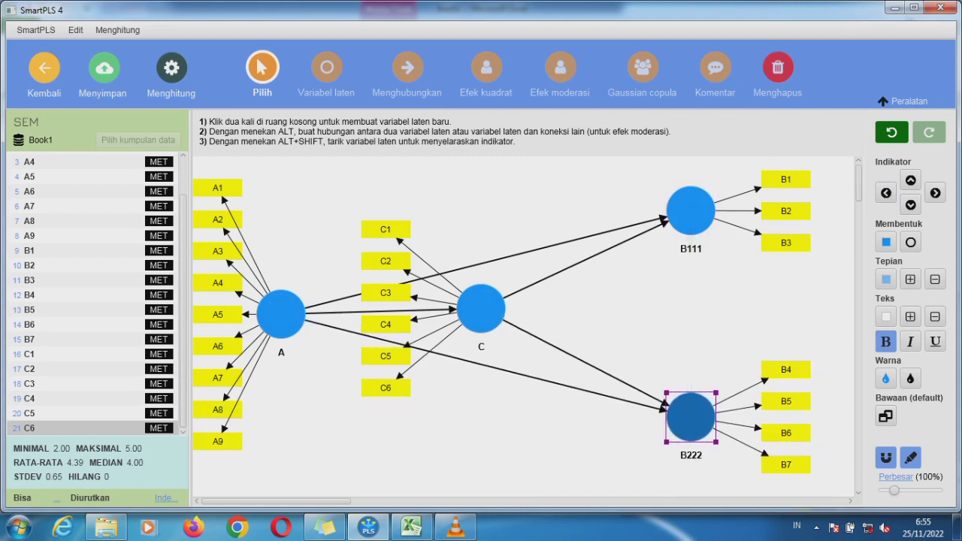
mouse_move(481, 308)
left_mouse_down()
mouse_move(565, 300)
mouse_move(591, 309)
left_mouse_up()
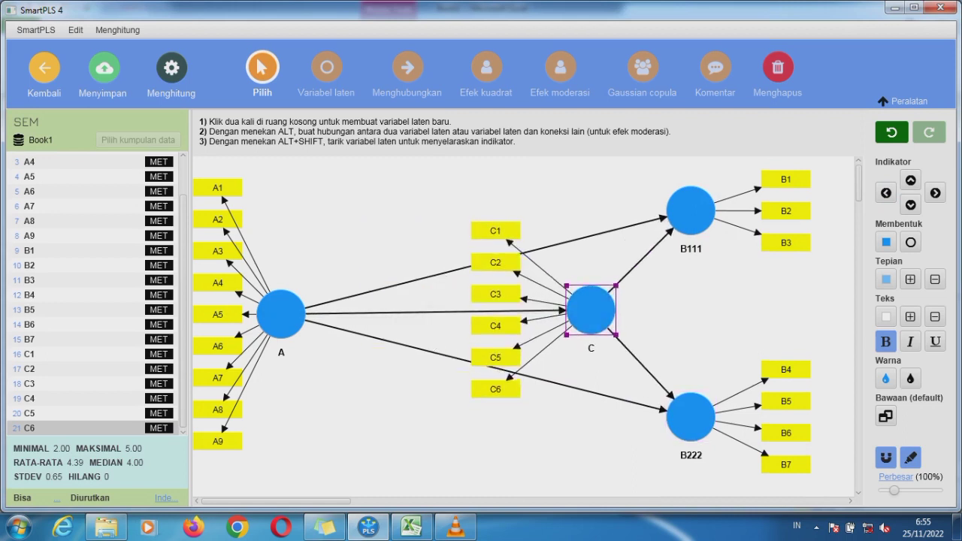
left_click_drag(281, 314, 313, 314)
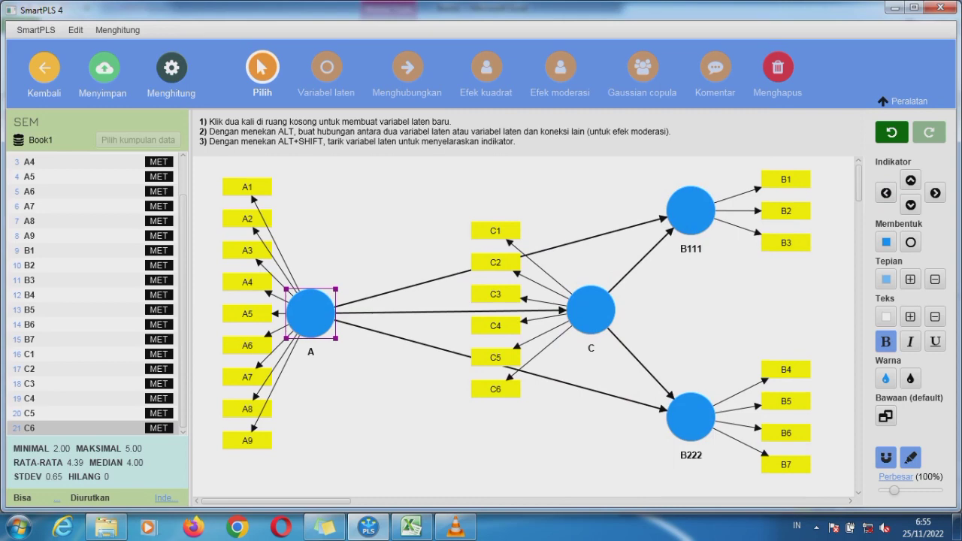
left_click(411, 527)
left_click(367, 528)
- Run the PLS-SEM algorithm with path weighting, standardised results and standard initial weights, and view the outer loadings matrix
left_click(171, 69)
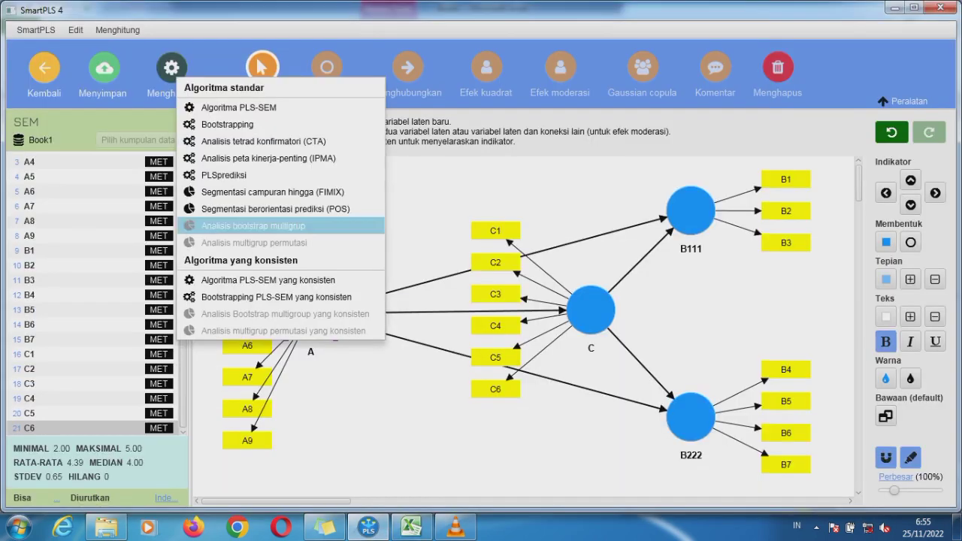
left_click(239, 108)
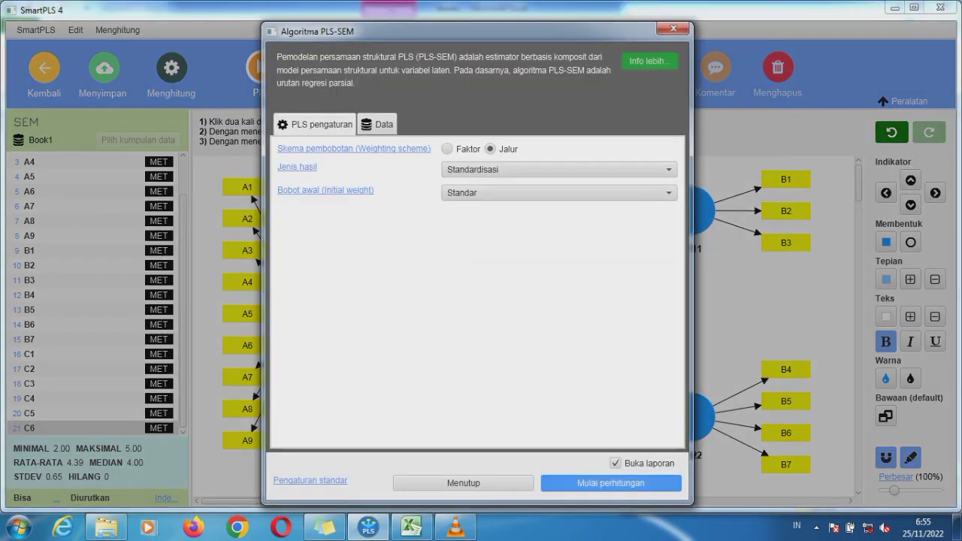
left_click(611, 483)
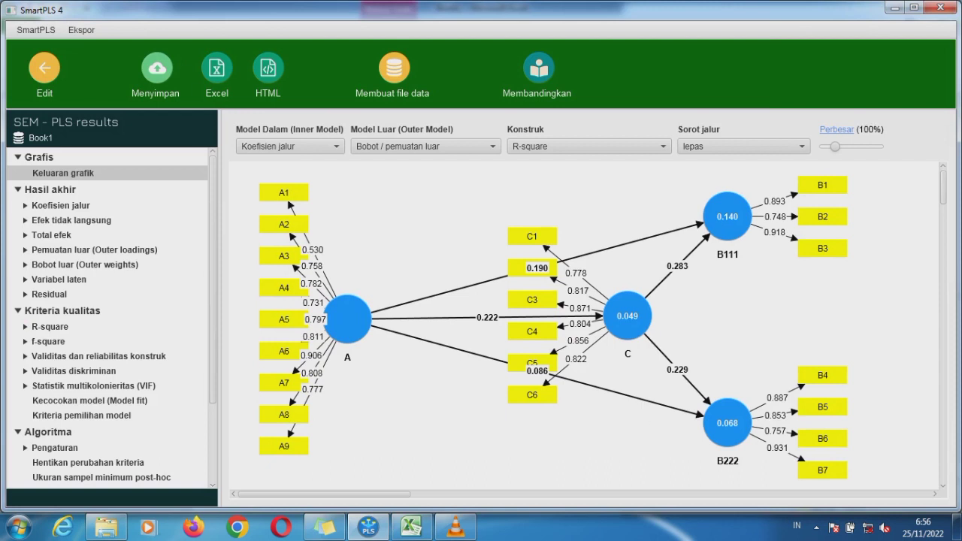
mouse_move(710, 418)
left_click(94, 250)
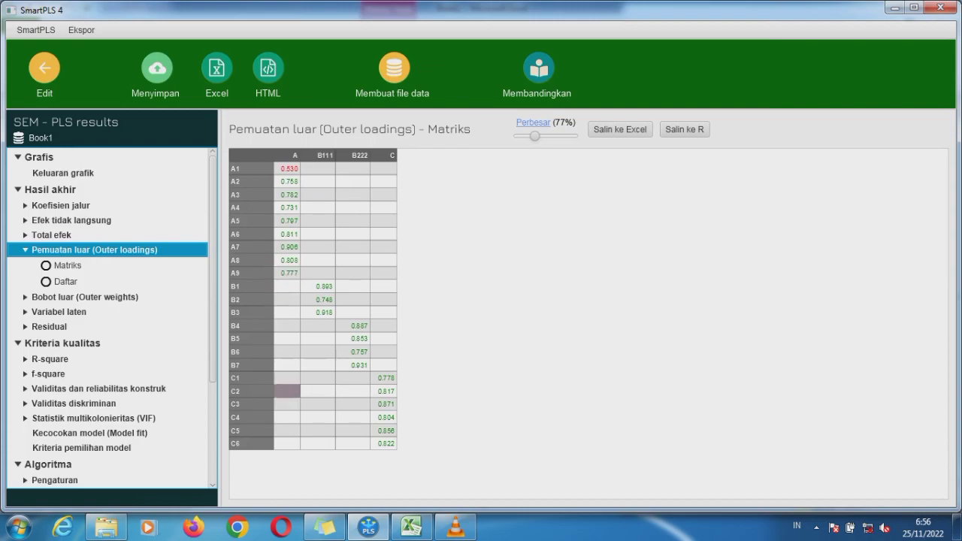
- Open the Word document Analisa Model 24 november 2022 from the SEM folder inside SMARTPLS 4
left_click(106, 527)
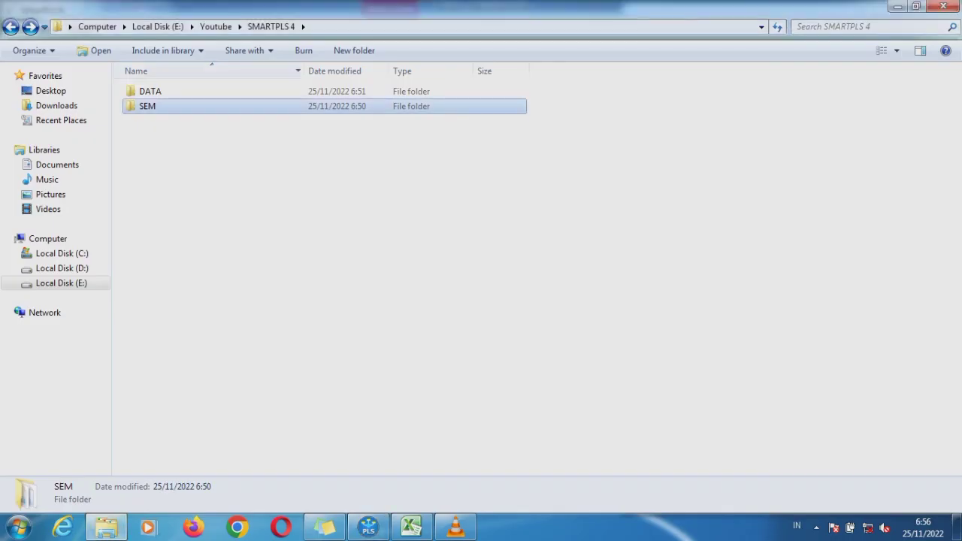
double_click(151, 91)
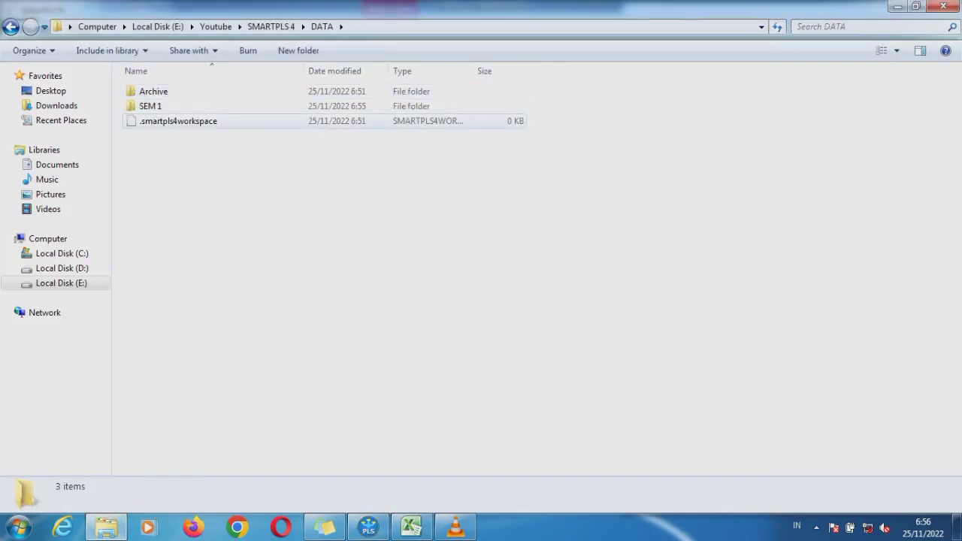
left_click(10, 27)
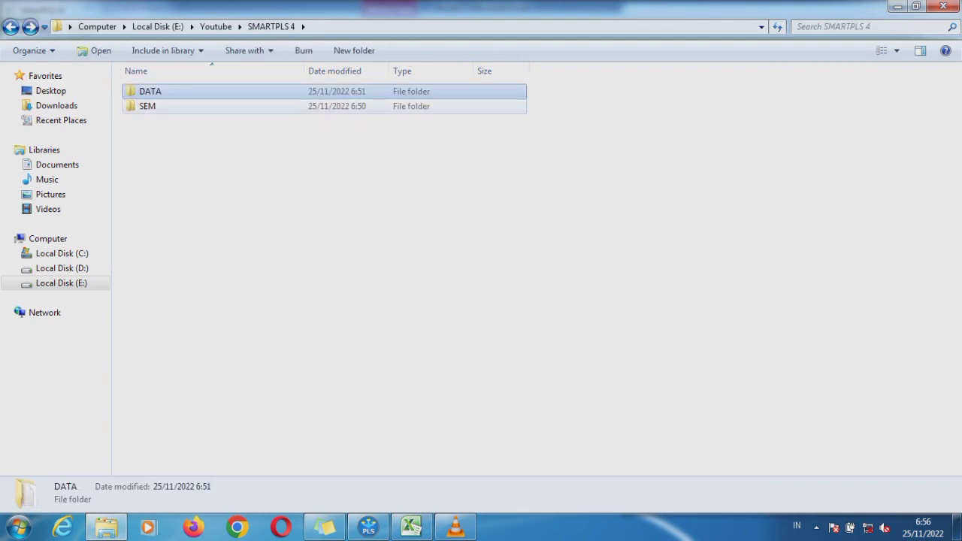
double_click(149, 106)
left_click(197, 91)
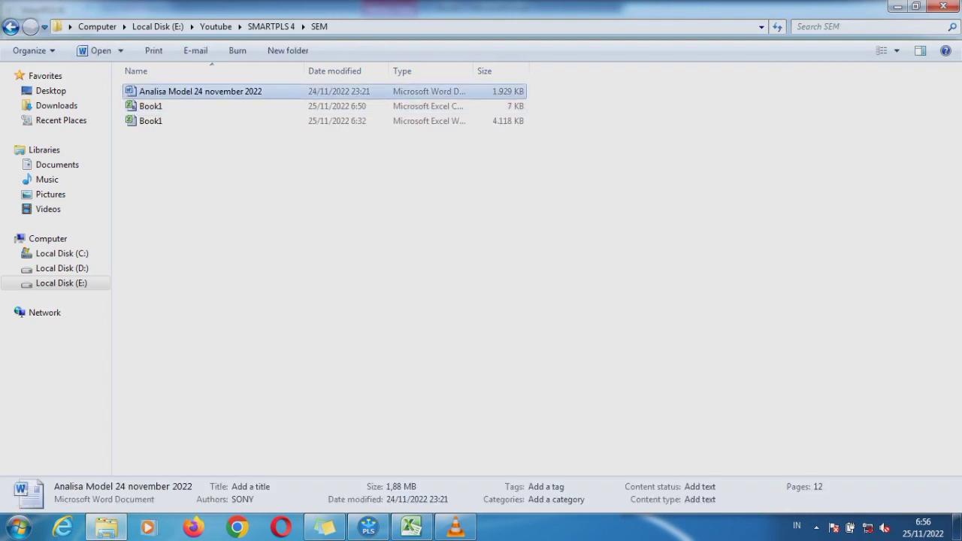
key("Return")
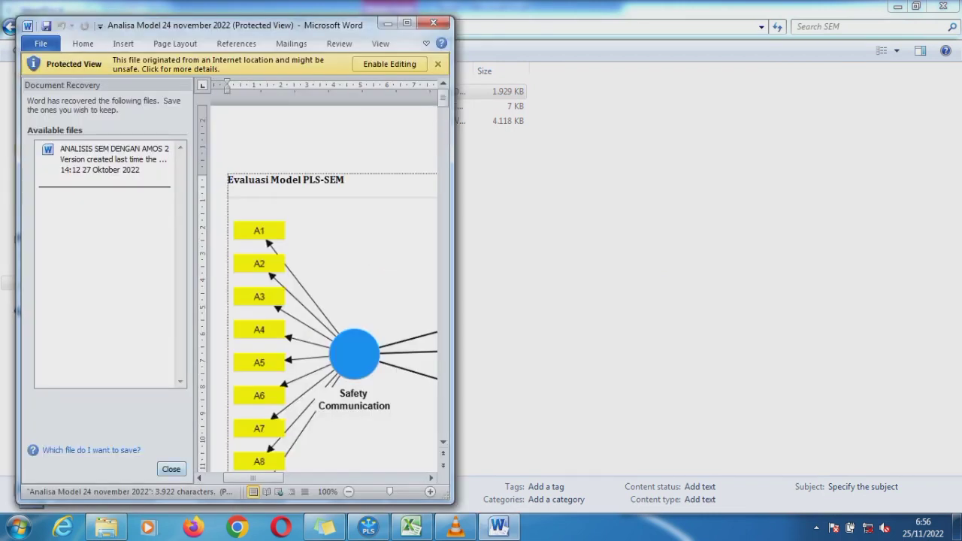
- Dismiss the recovered-files list, enable editing of the protected document and maximise its window
left_click(172, 469)
left_click(390, 64)
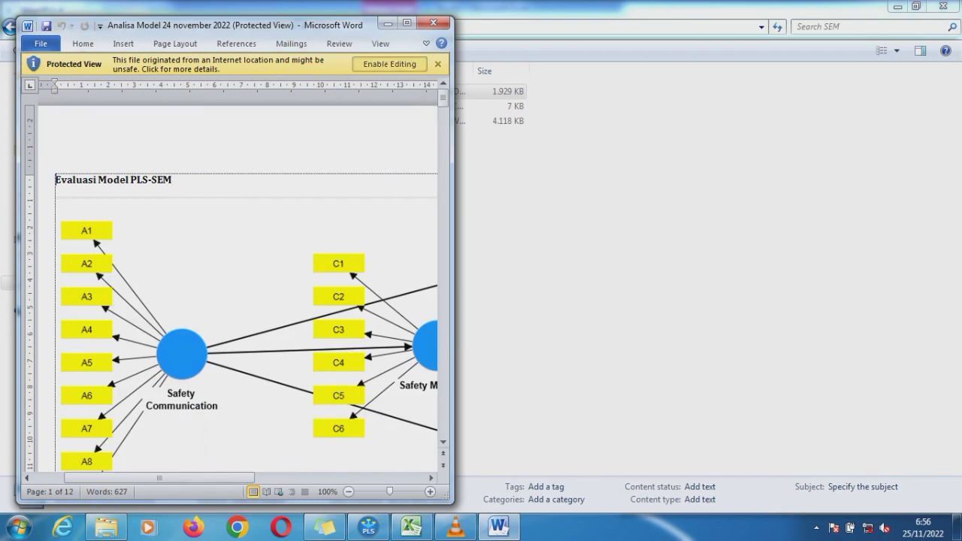
left_click(406, 24)
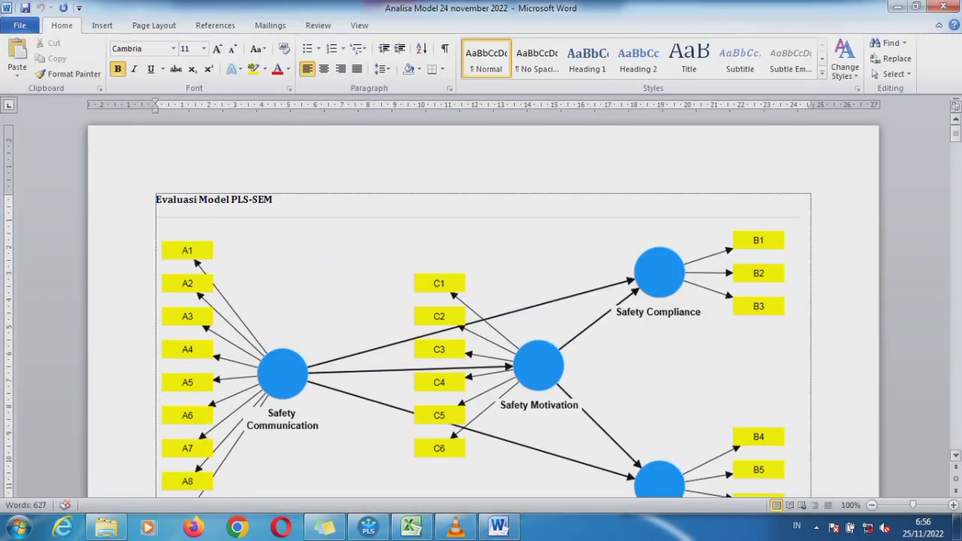
- Review the outer model analysis section, highlighting its heading and the Outer Loadings (Loading Fector) caption
left_click_drag(956, 133, 956, 161)
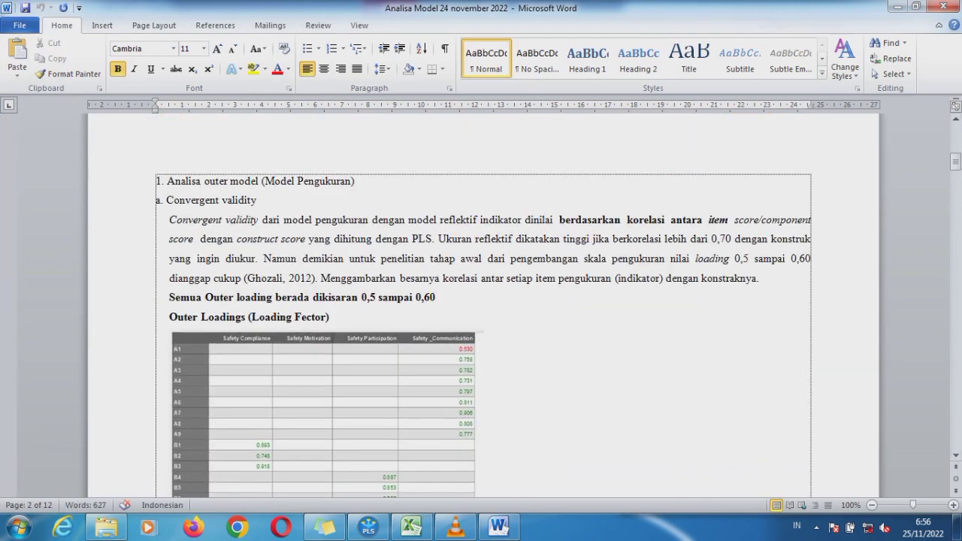
left_click_drag(354, 181, 167, 181)
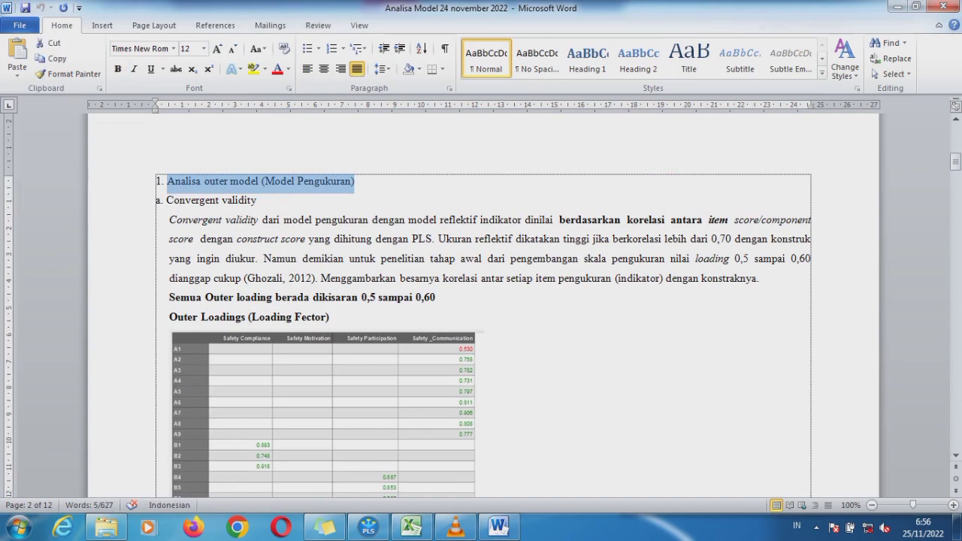
left_click_drag(331, 317, 169, 317)
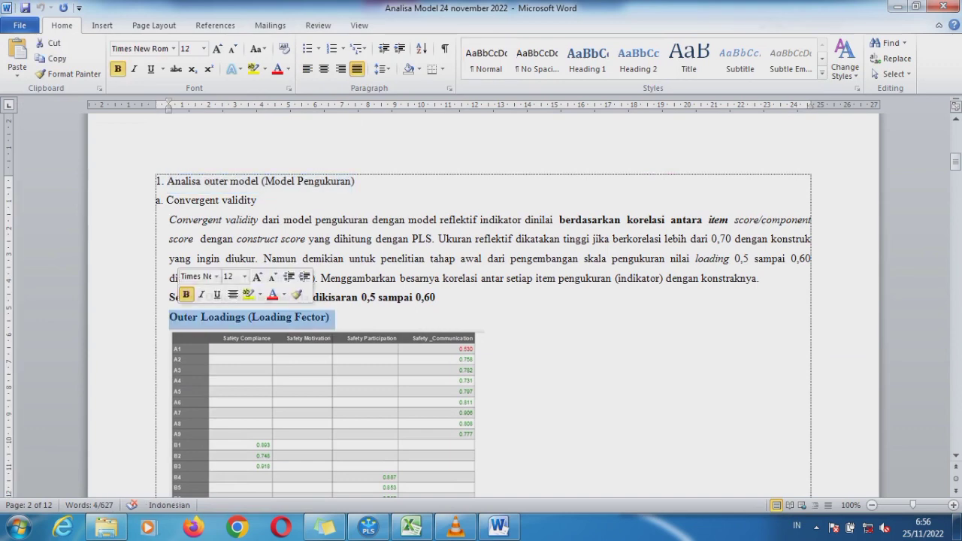
- Find the document's Discriminant validity table, then switch to SmartPLS 4 and view the matching heterotrait-monotrait (HTMT) matrix
left_click_drag(955, 163, 955, 188)
left_click_drag(266, 303, 169, 303)
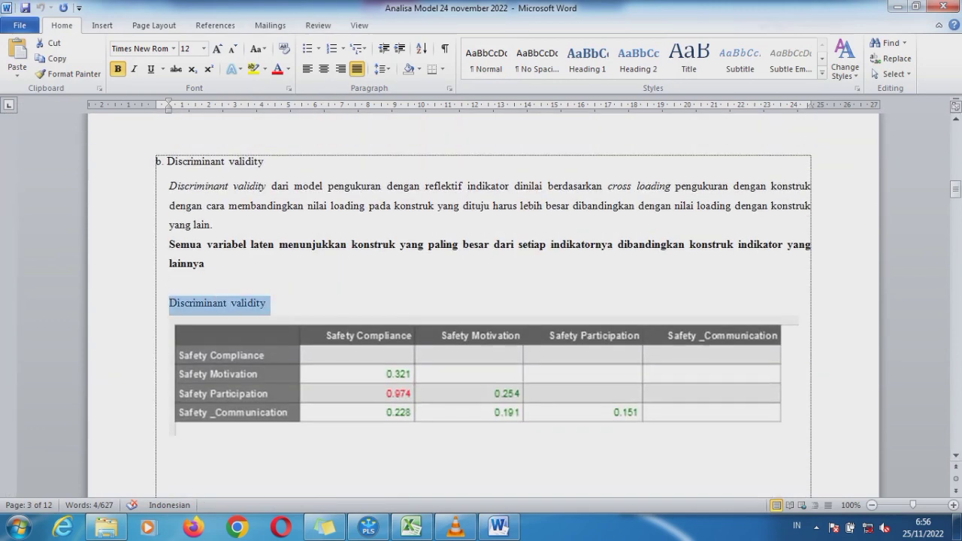
left_click(369, 528)
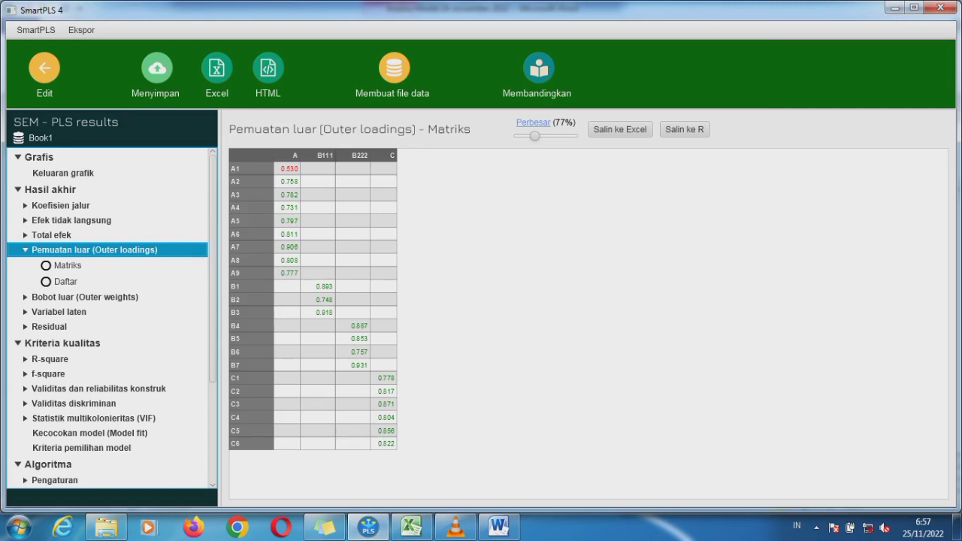
left_click(74, 403)
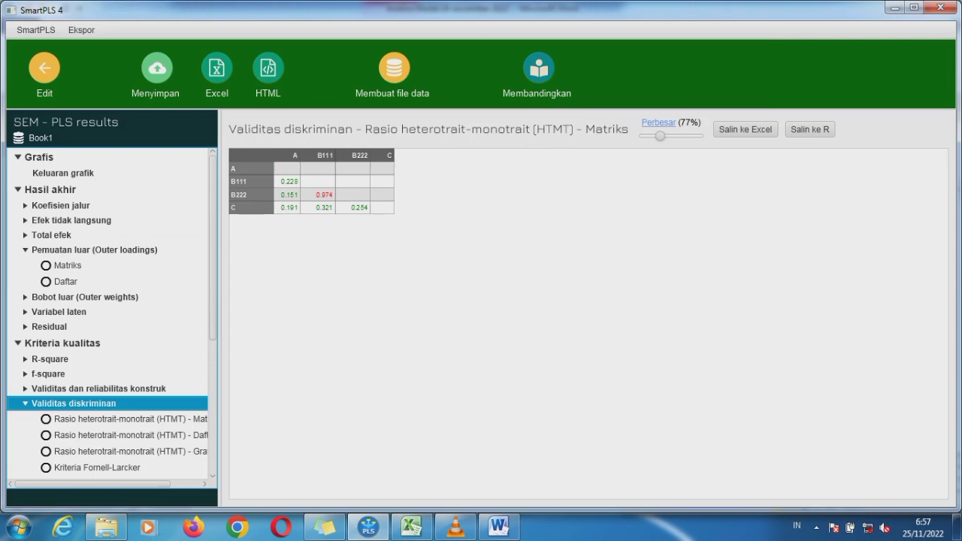
- Find the Cross Loadings table in the Word document and view the corresponding cross loadings result in SmartPLS 4, with the results list widened
left_click(498, 528)
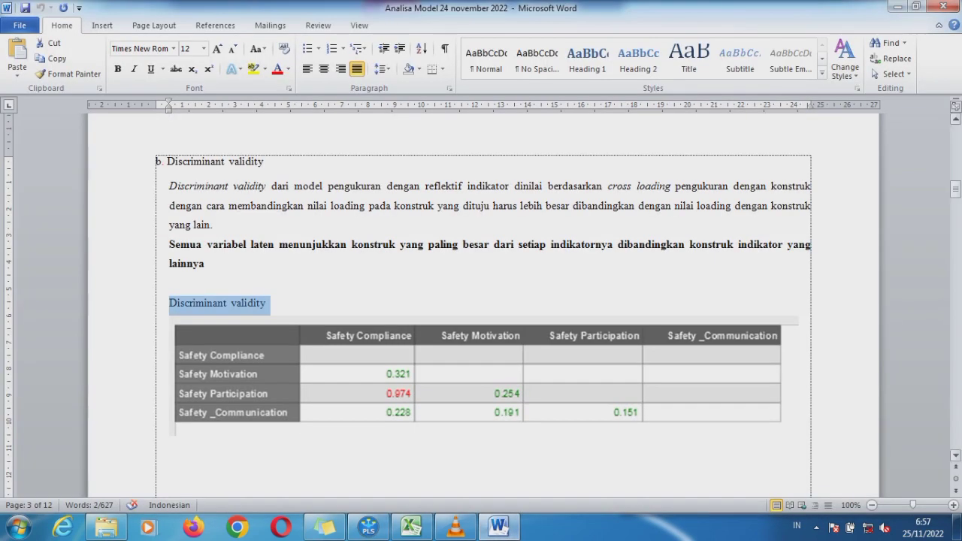
left_click_drag(956, 188, 955, 216)
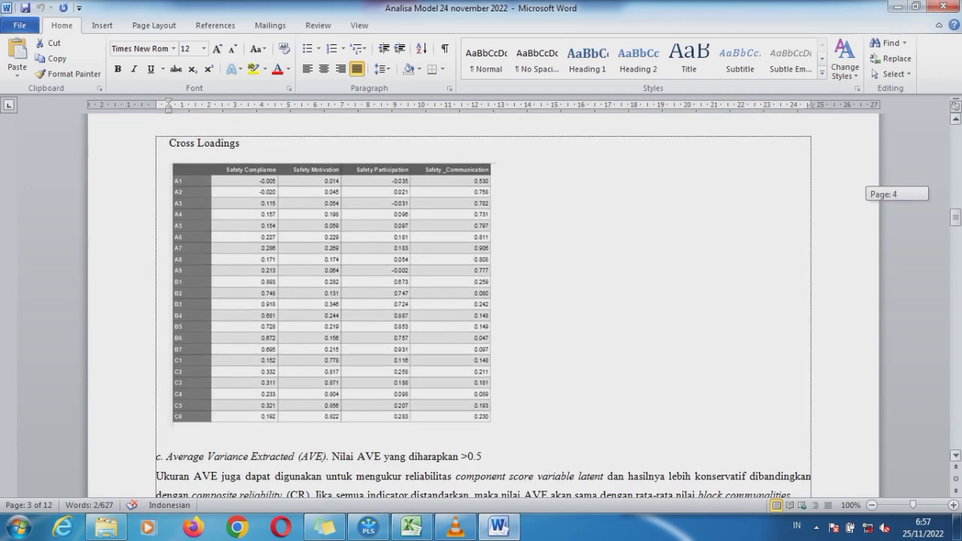
left_click(368, 528)
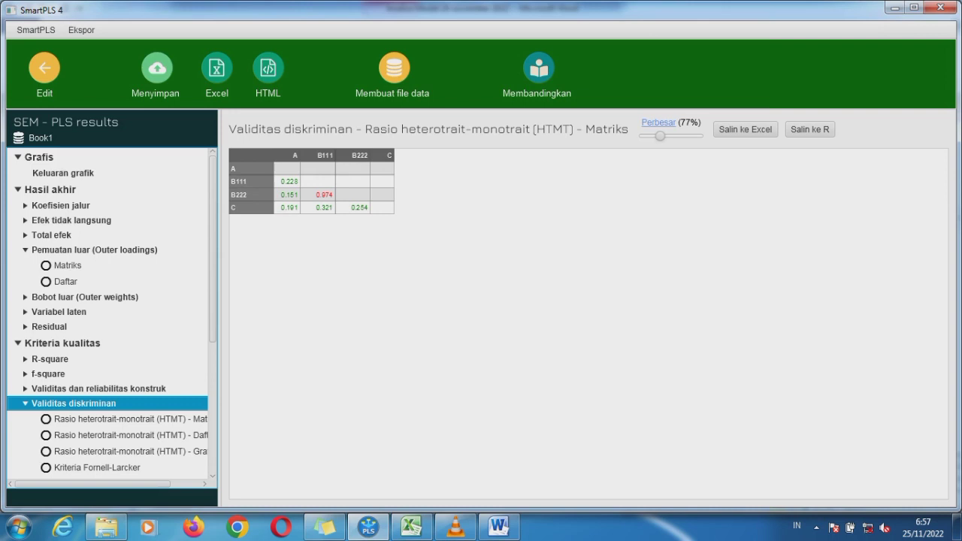
left_click_drag(219, 308, 273, 309)
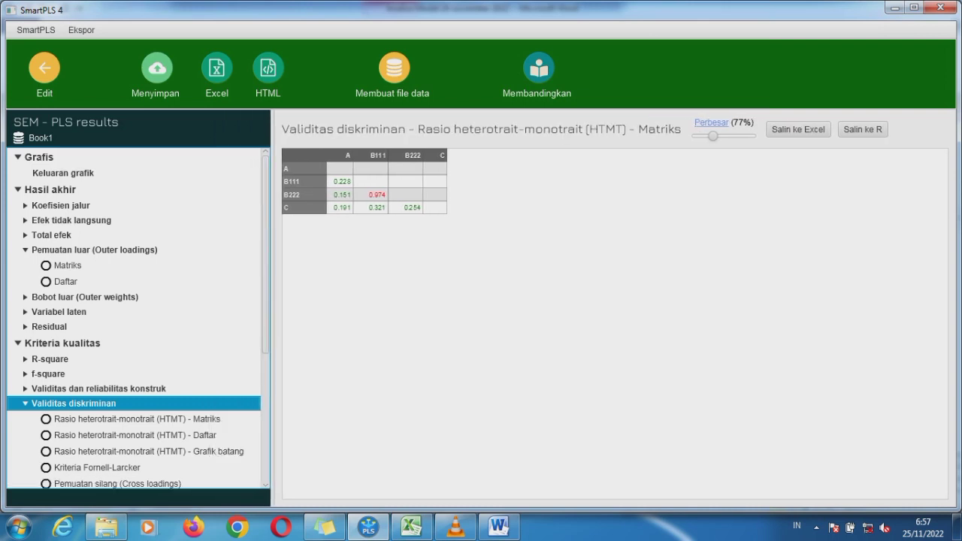
left_click(118, 483)
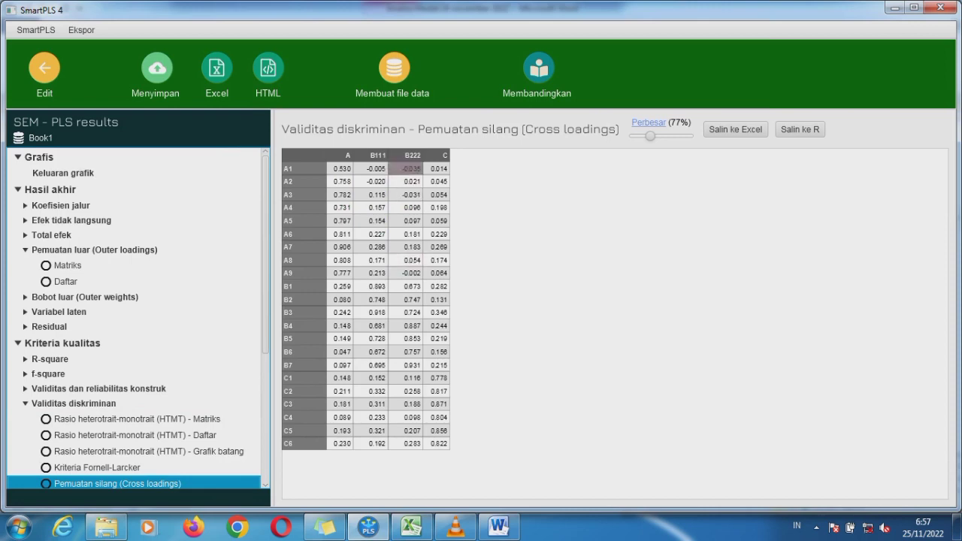
- Find the Construct Reliability and Validity table under AVE in the Word document and view the matching construct reliability summary in SmartPLS 4
left_click(499, 527)
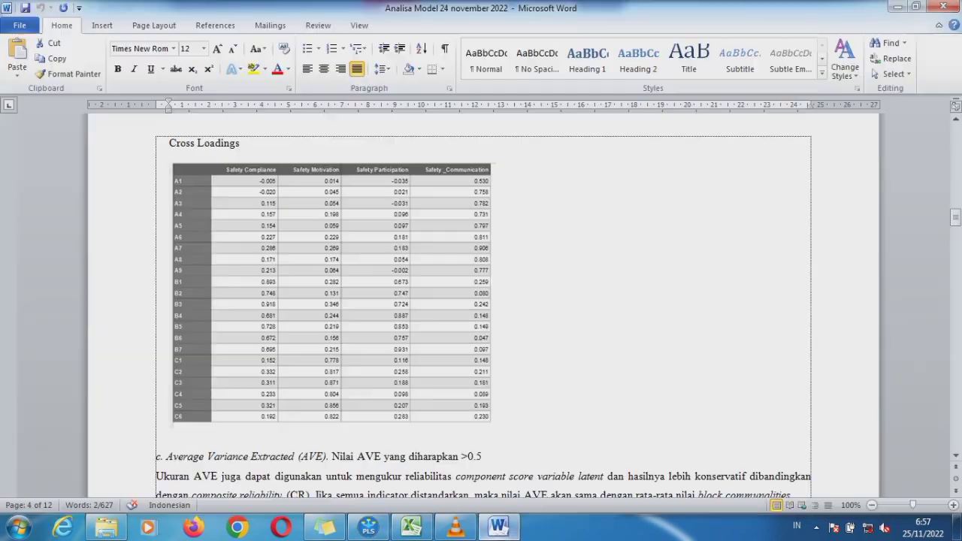
left_click_drag(956, 218, 955, 247)
left_click_drag(311, 202, 155, 201)
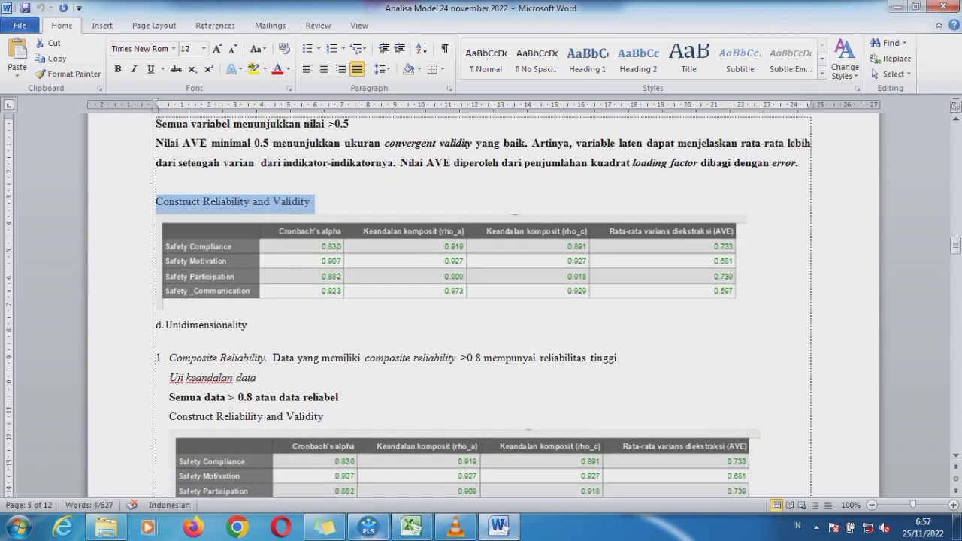
left_click(367, 527)
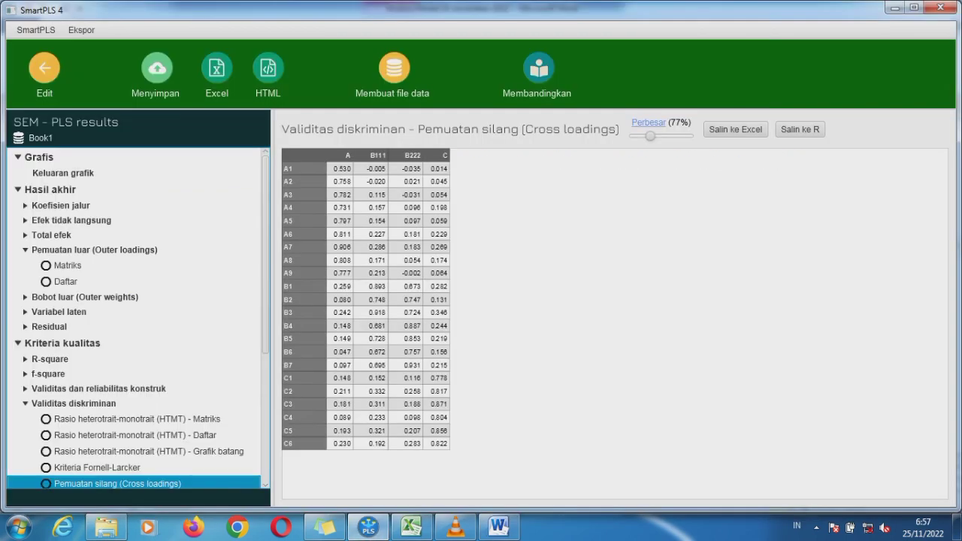
left_click(98, 389)
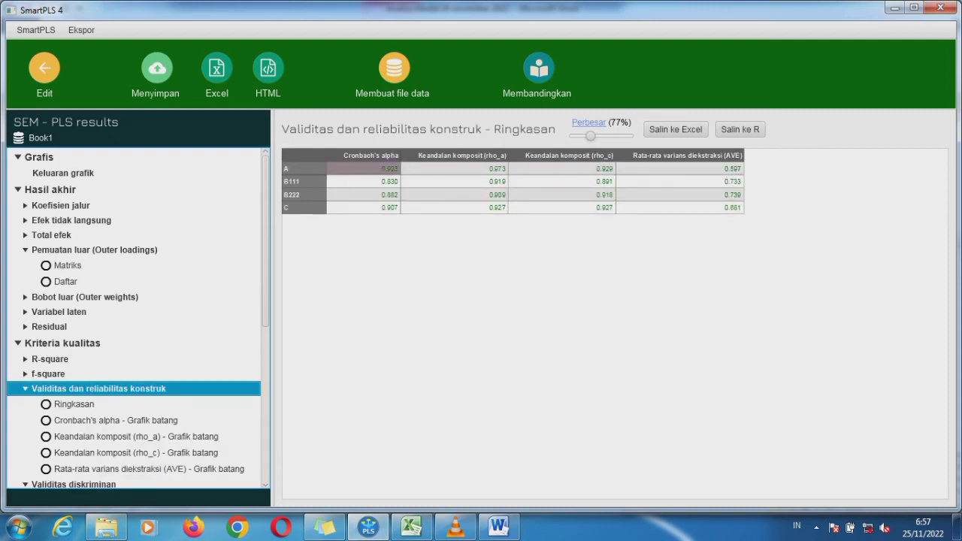
- Return to the Word document and review the Composite Reliability and Cronbach Alpha sections, highlighting each Construct Reliability and Validity caption
left_click(498, 530)
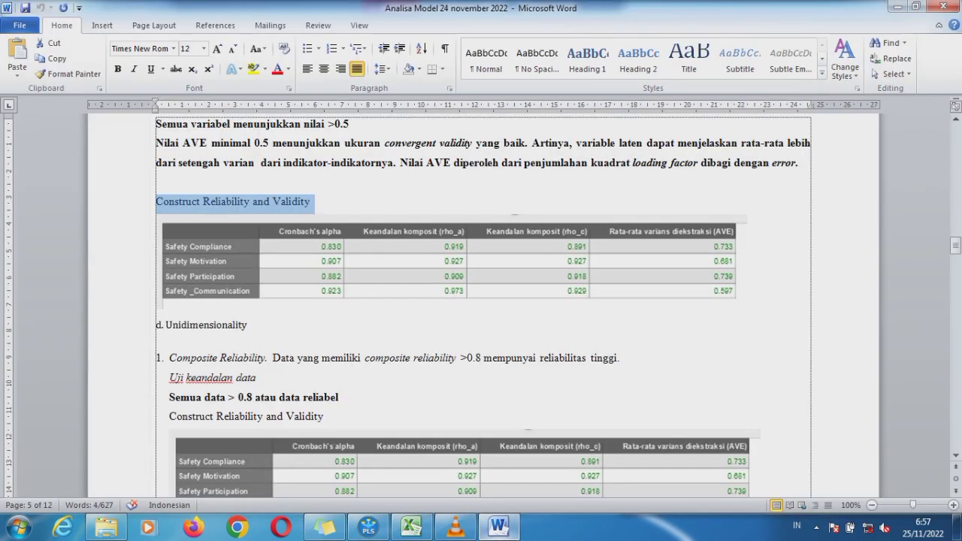
left_click_drag(956, 246, 956, 256)
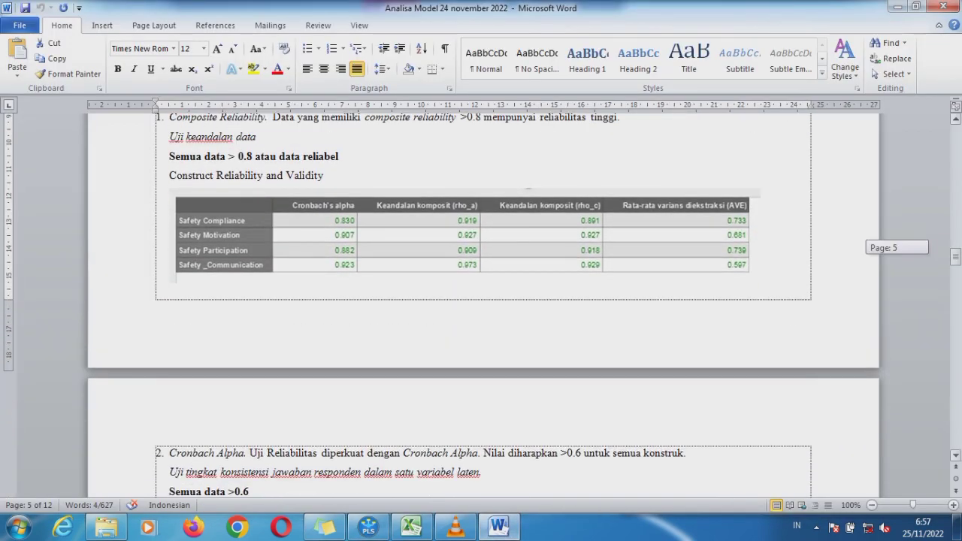
left_click_drag(326, 175, 169, 175)
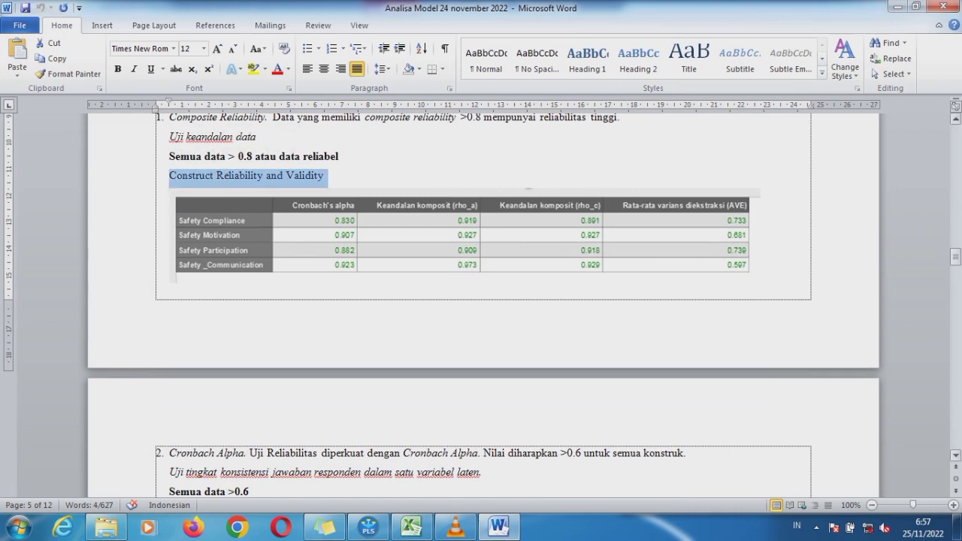
left_click_drag(956, 256, 956, 271)
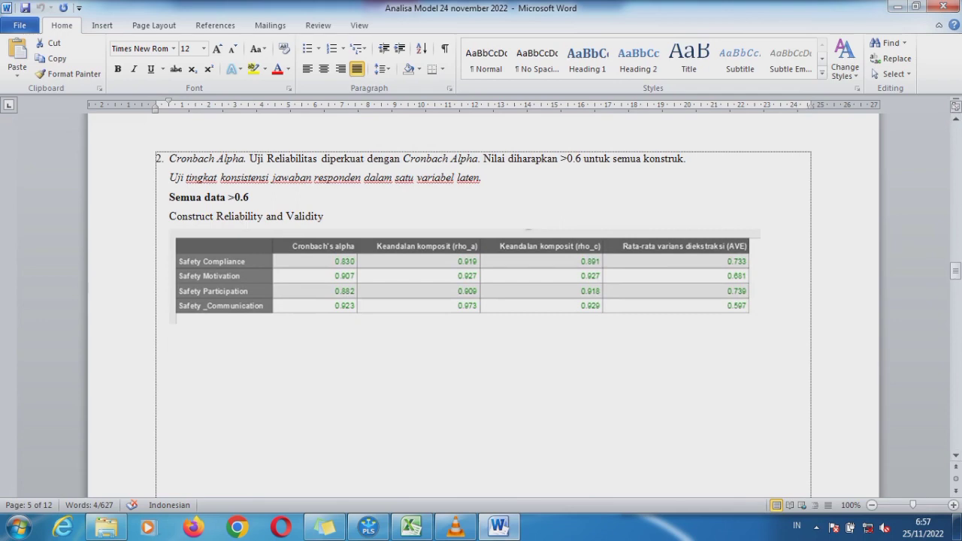
left_click_drag(326, 216, 169, 217)
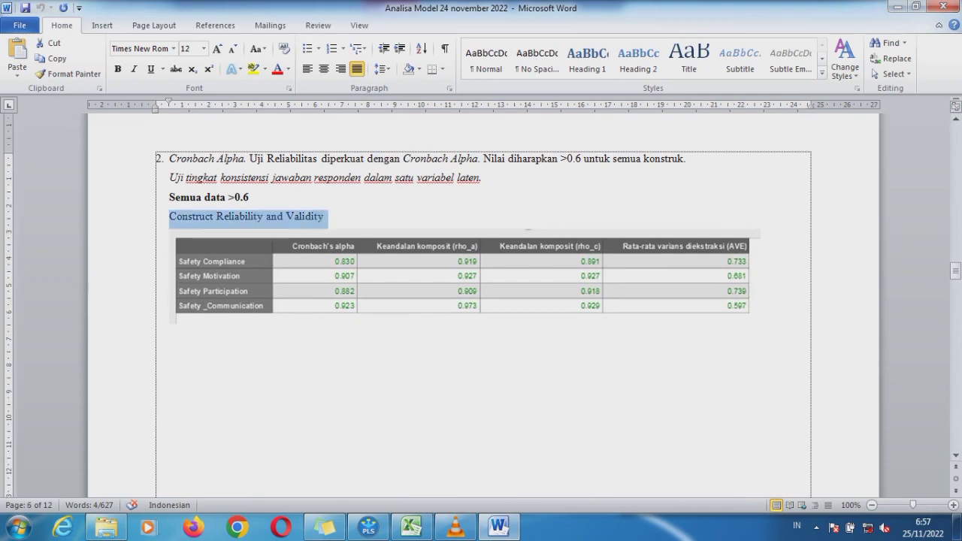
- Review the document's path coefficient diagram and inner model R Square section, then view the R-square summary in SmartPLS 4
left_click_drag(955, 271, 955, 299)
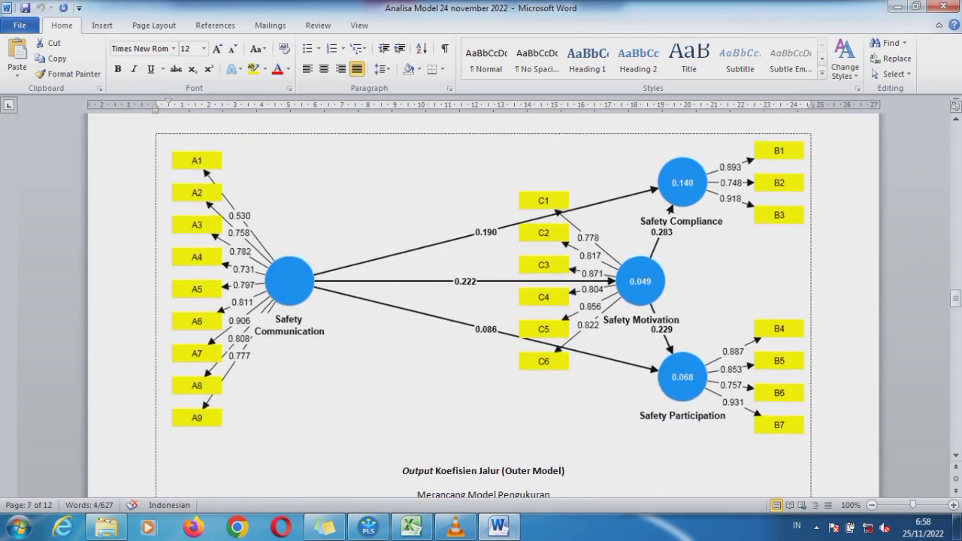
left_click_drag(955, 300, 955, 323)
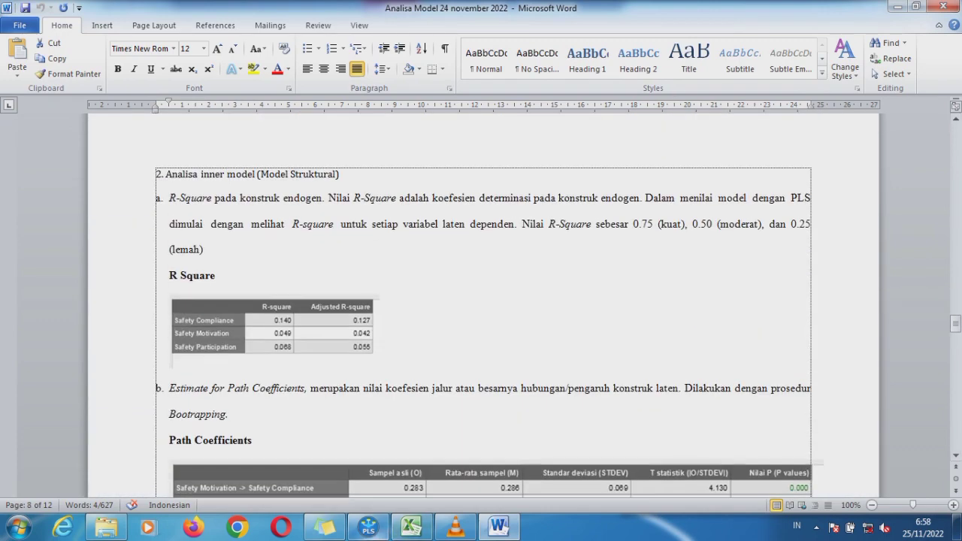
left_click(368, 527)
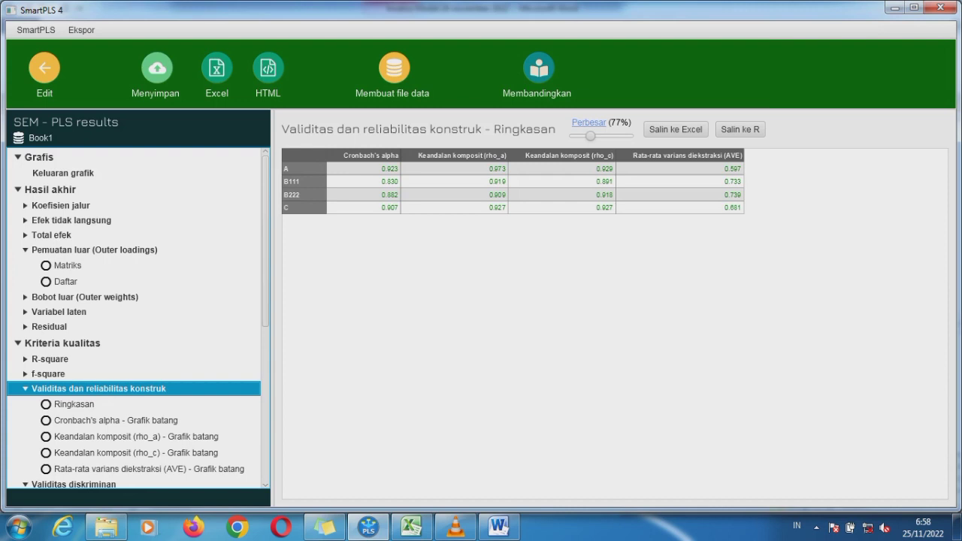
left_click(49, 359)
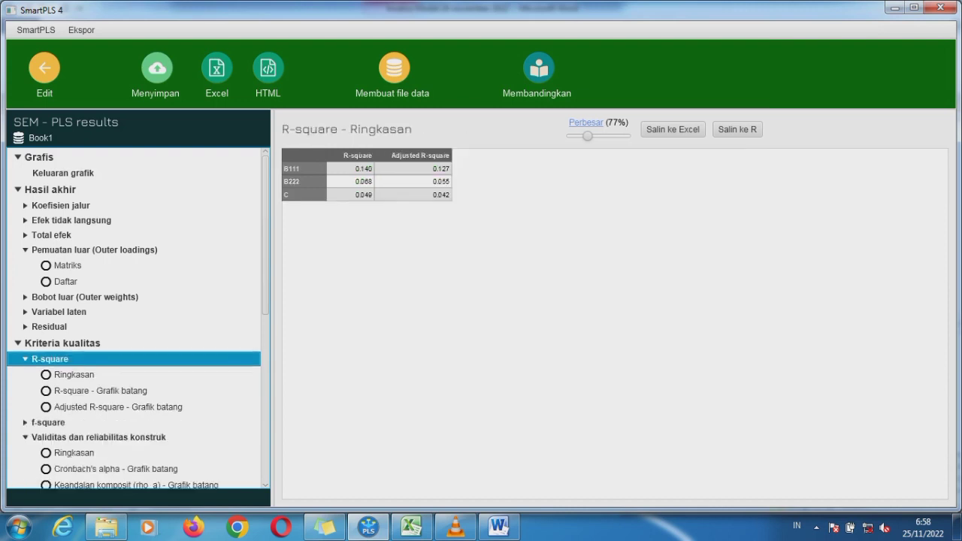
- Return to the Word document and colour the word Bootrapping in the Estimate for Path Coefficients paragraph red
left_click(499, 527)
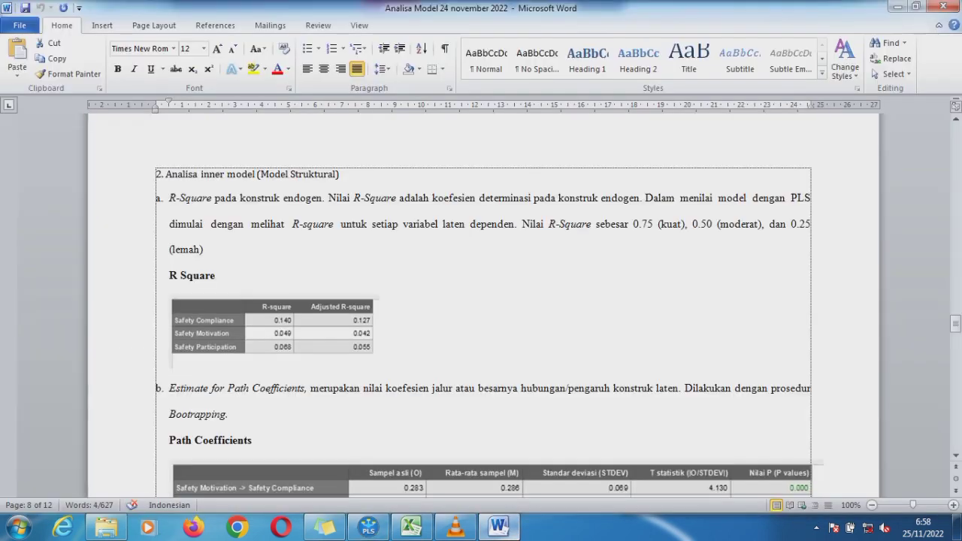
left_click_drag(955, 324, 955, 330)
left_click_drag(229, 281, 170, 281)
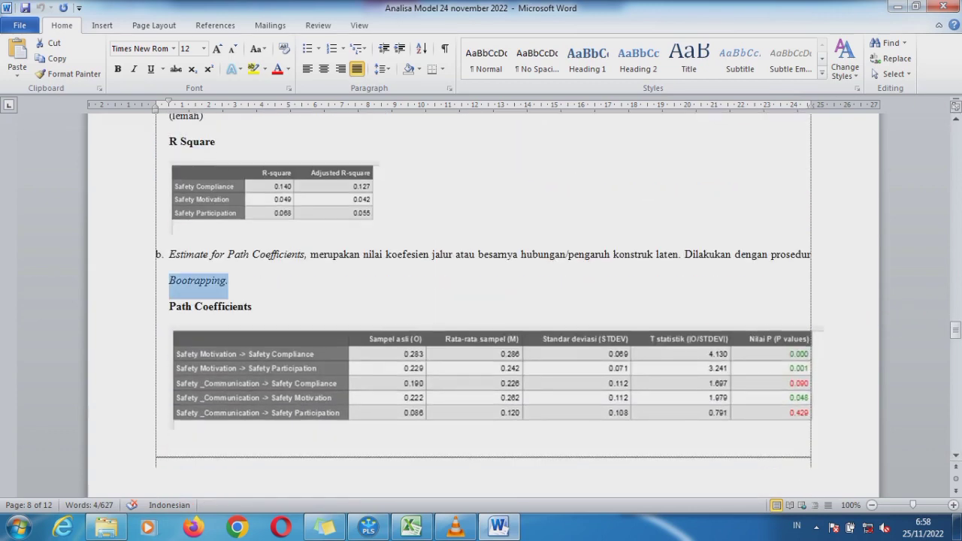
left_click(277, 70)
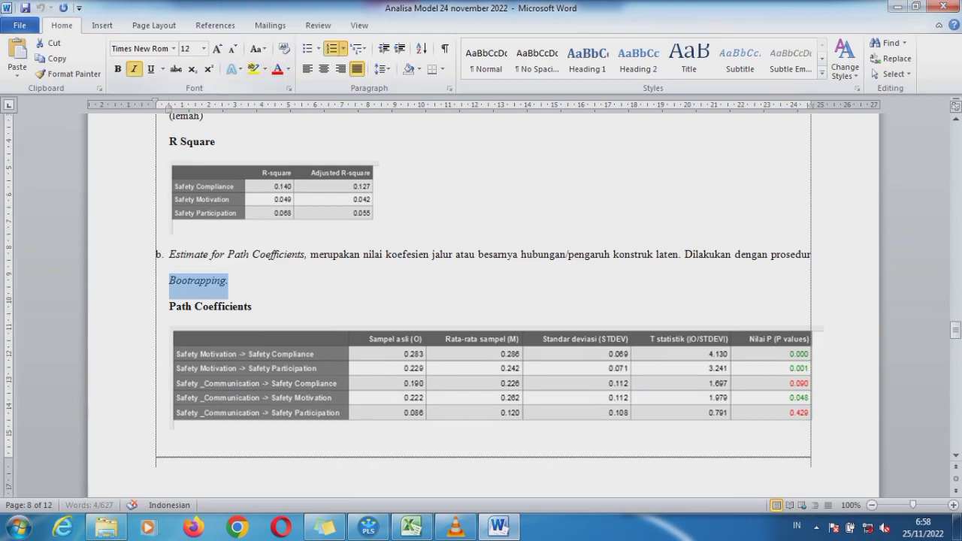
left_click(230, 281)
- Colour the Outer Loadings caption above the bootstrapping results table red
mouse_move(955, 330)
left_mouse_down()
mouse_move(955, 370)
mouse_move(956, 348)
left_mouse_up()
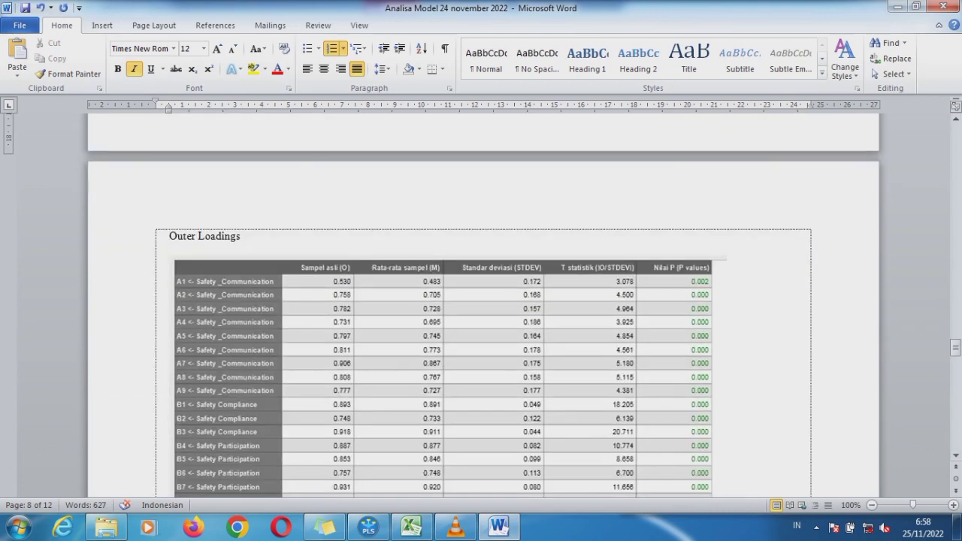
left_click_drag(245, 236, 168, 236)
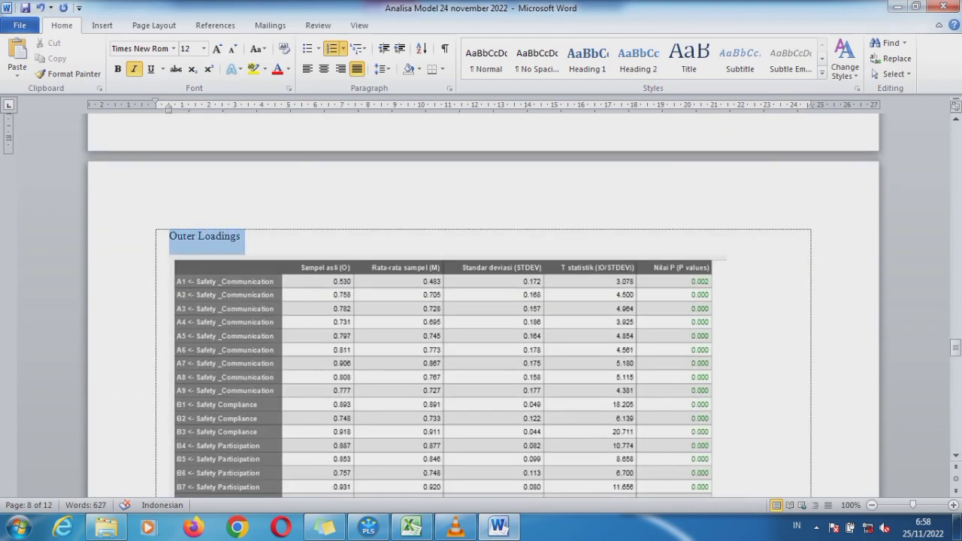
left_click(276, 69)
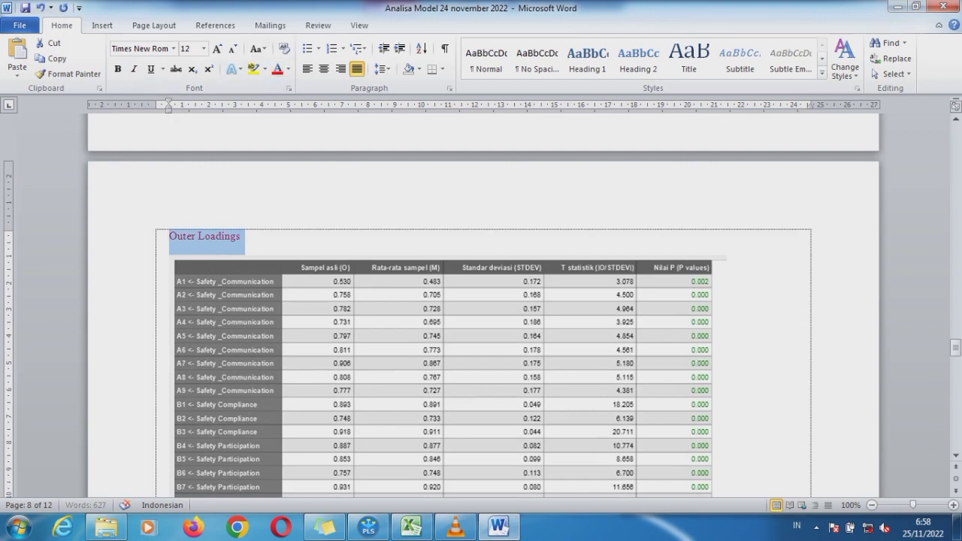
- Go to the document's Effect size (f-square) section and compare its table with the f-square matrix in SmartPLS 4
left_click_drag(955, 347, 956, 407)
left_click(368, 526)
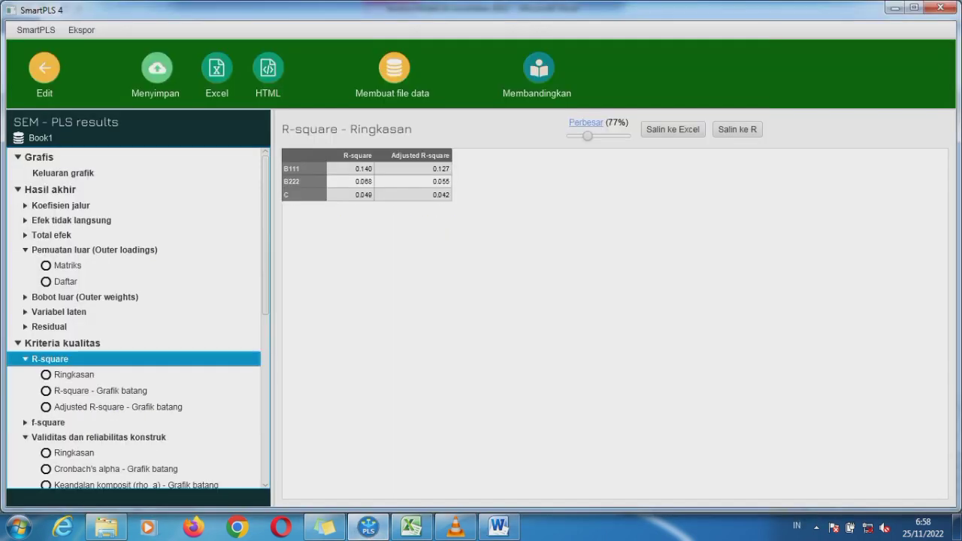
left_click(48, 423)
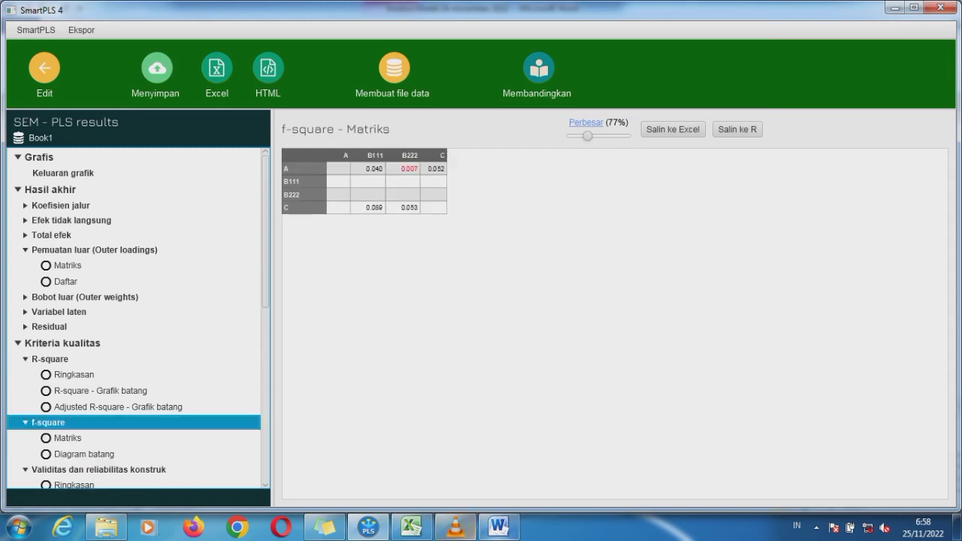
left_click(499, 526)
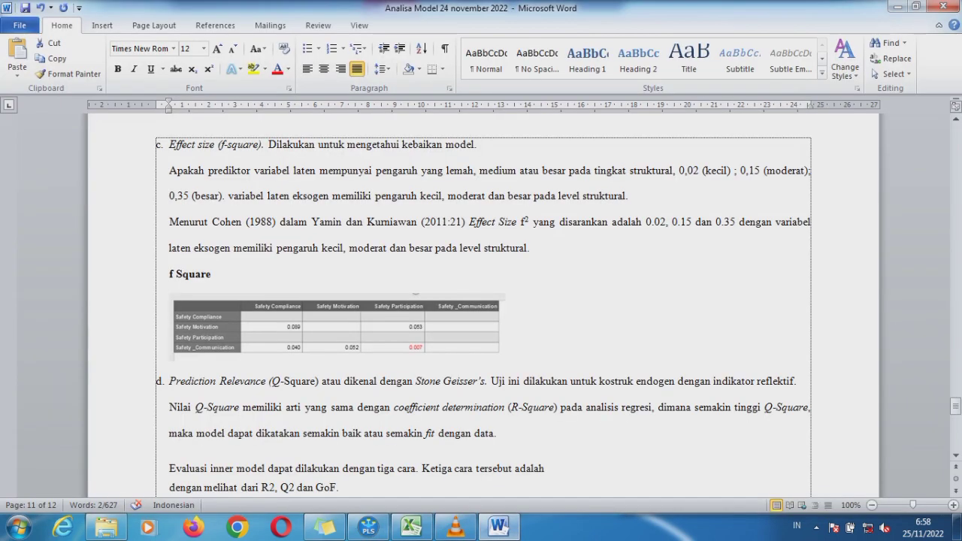
- Return to the model in SmartPLS 4 and run Bootstrapping with 5000 subsamples, two-tailed at the 0.05 significance level
left_click_drag(956, 407, 956, 437)
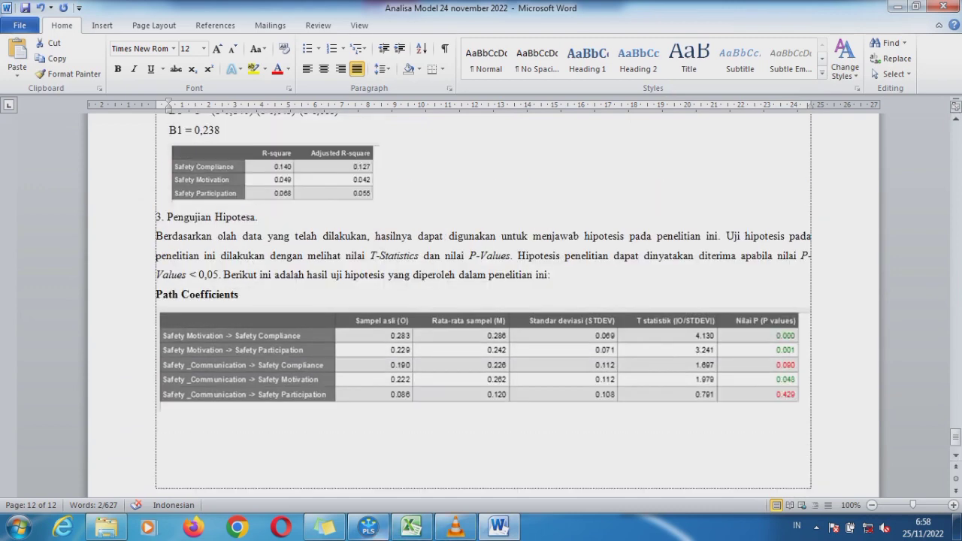
left_click(369, 527)
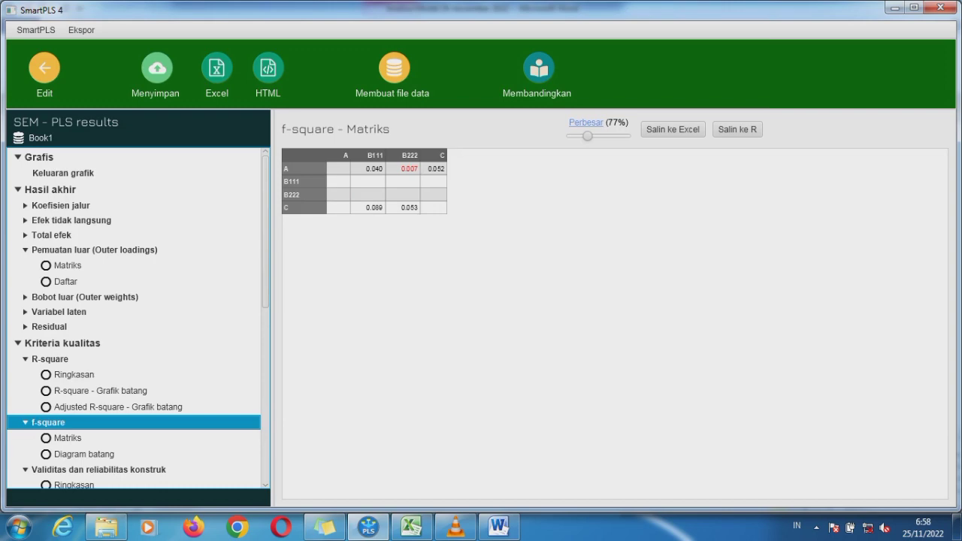
left_click(44, 68)
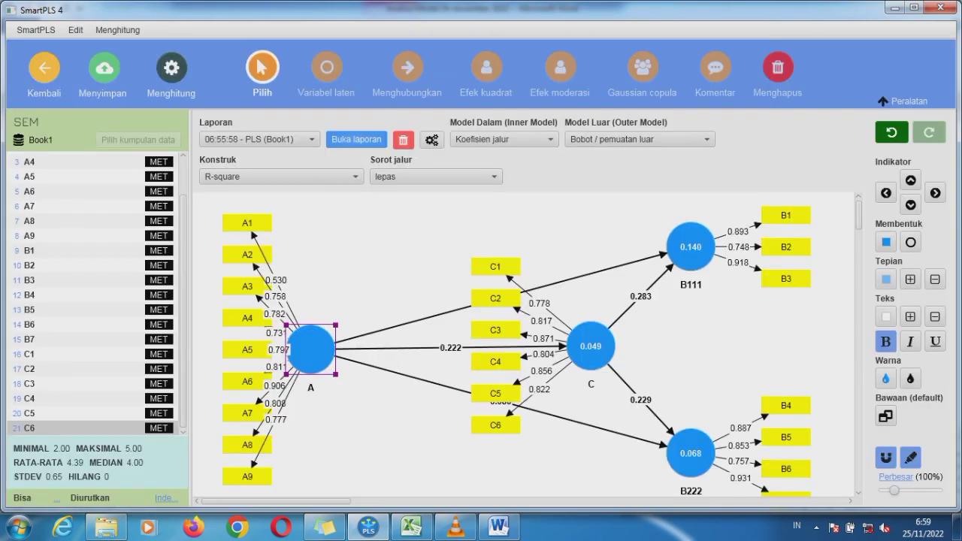
left_click(171, 69)
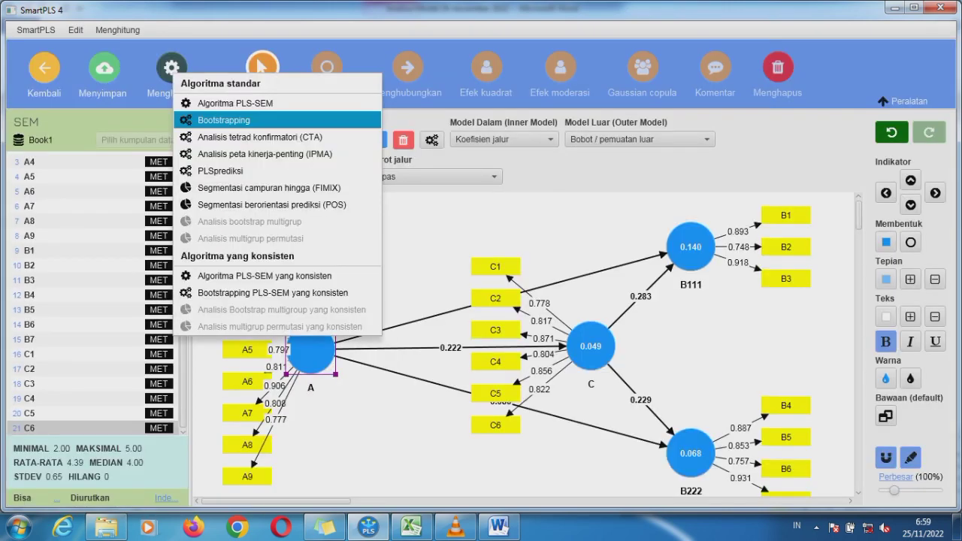
left_click(224, 120)
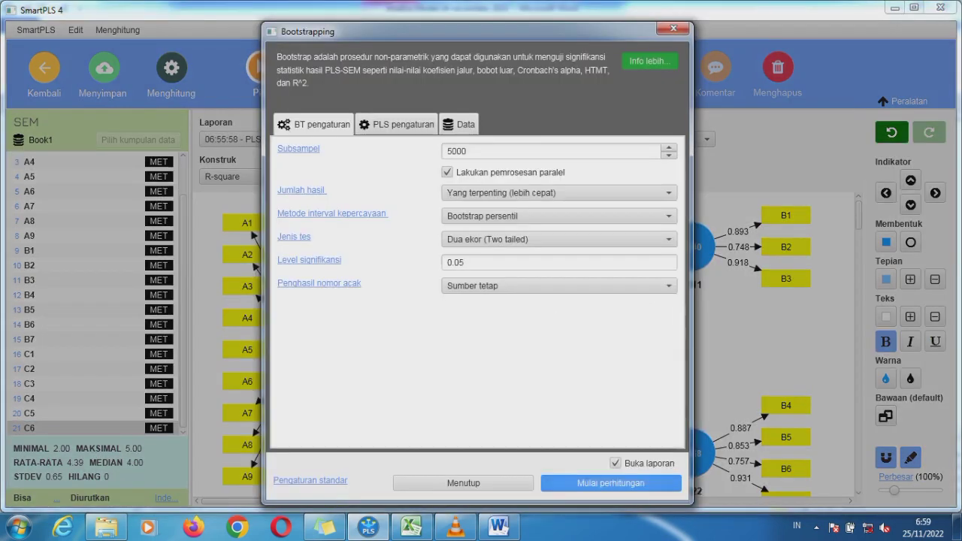
left_click(610, 482)
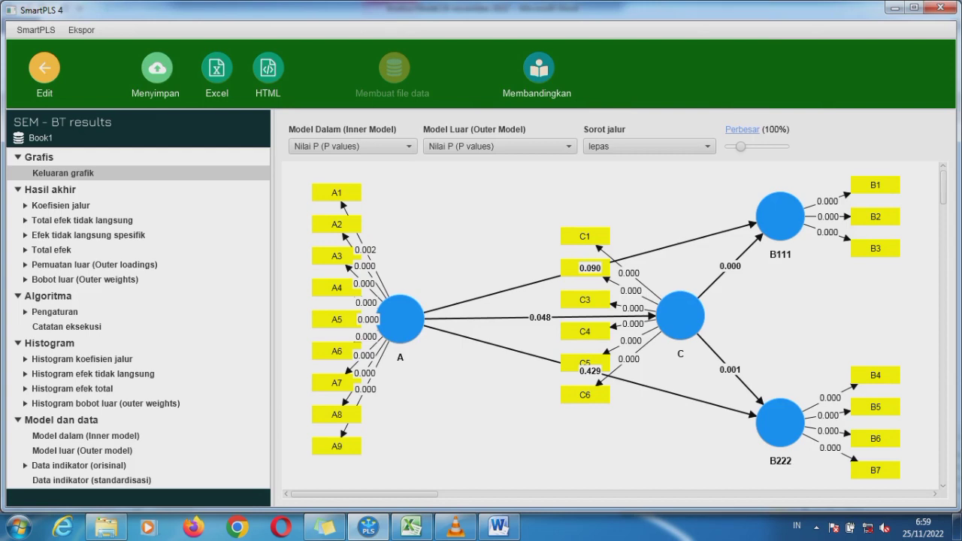
- Compare the document's Output T Statistik (Inner Model) diagram with the bootstrapping results in SmartPLS 4, including the path coefficients table
left_click(498, 526)
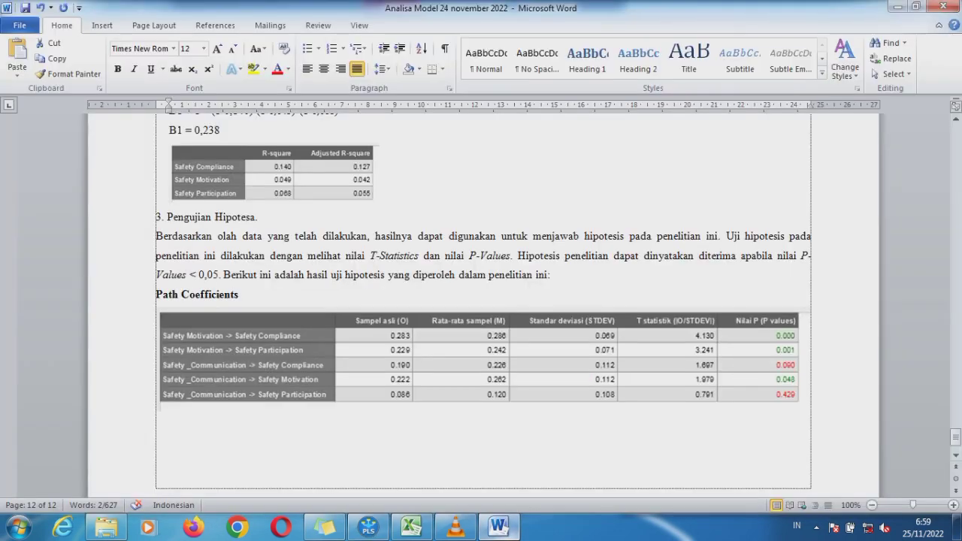
left_click_drag(956, 438, 956, 381)
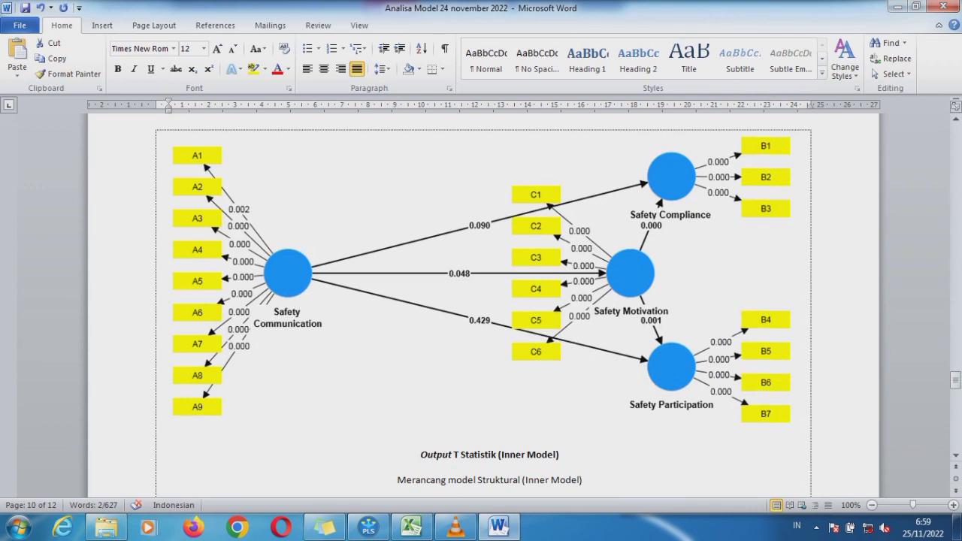
left_click_drag(956, 381, 956, 379)
left_click_drag(558, 455, 501, 455)
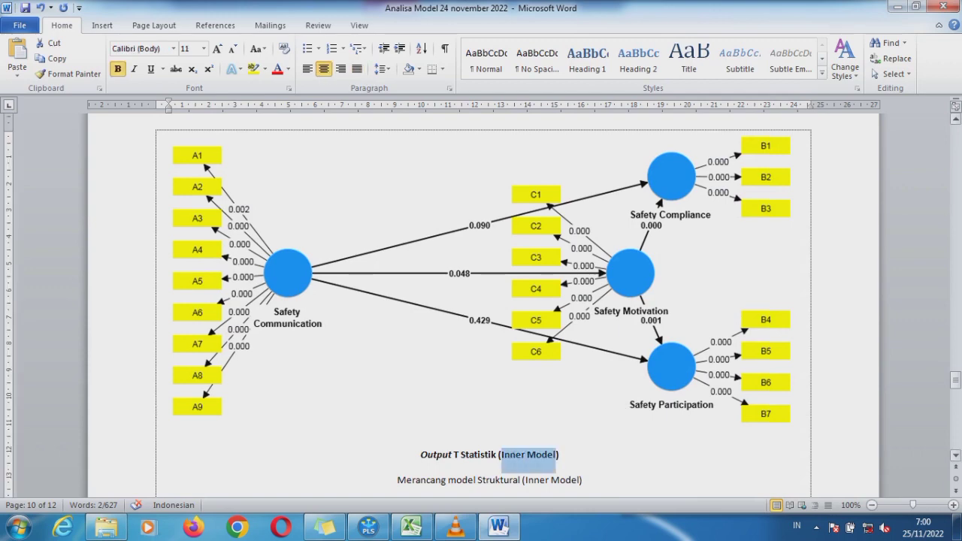
left_click(370, 528)
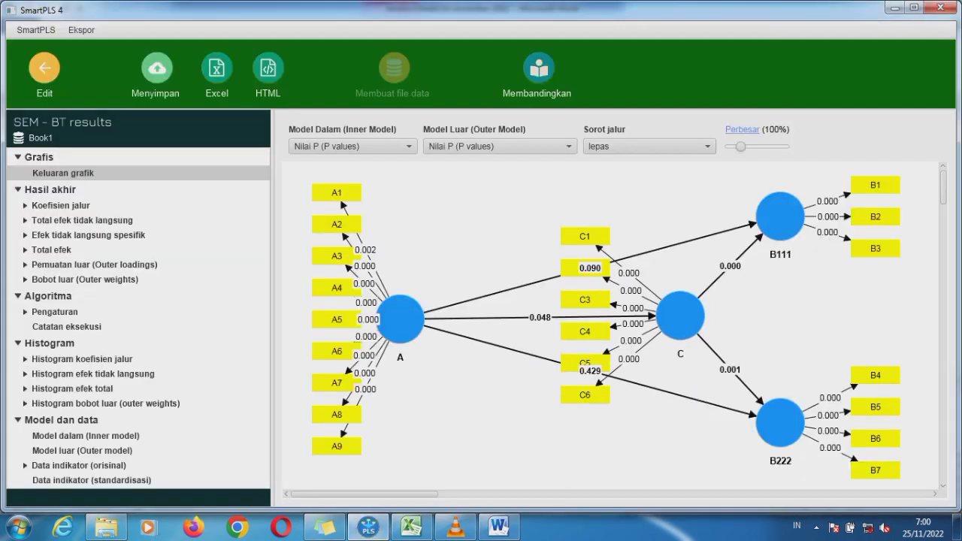
left_click(60, 205)
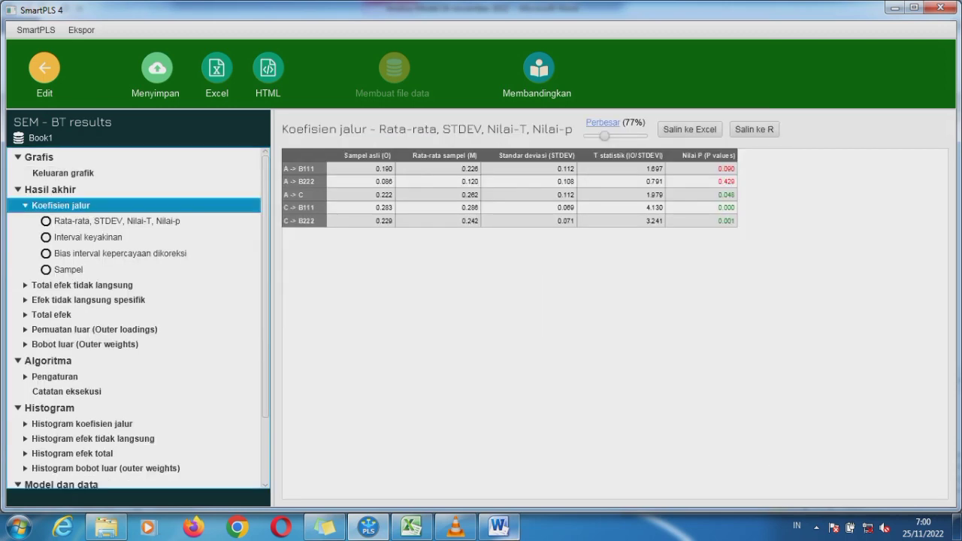
- Switch to the Word document and recolour the word Bootrapping in the Estimate for Path Coefficients paragraph black
left_click(499, 528)
left_click_drag(955, 380, 955, 333)
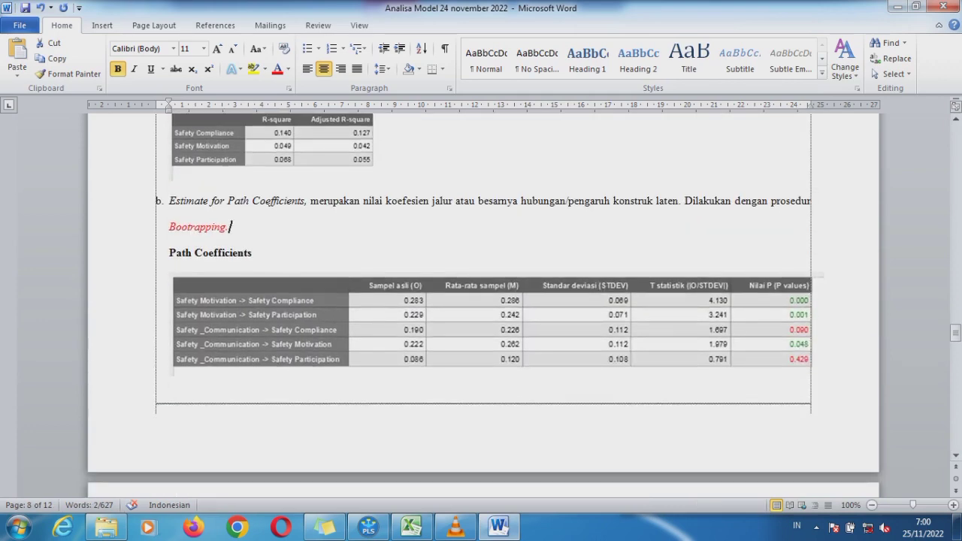
triple_click(231, 226)
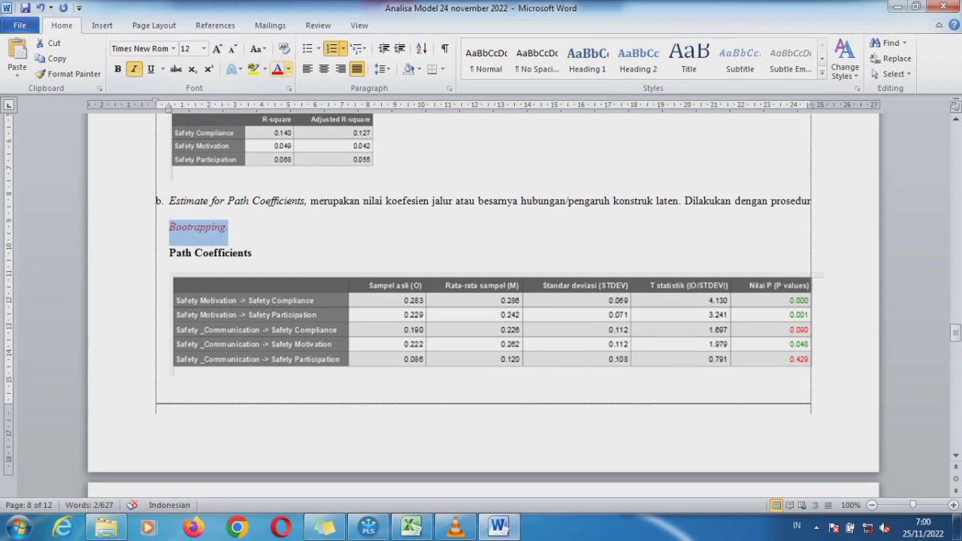
left_click(287, 68)
left_click(308, 87)
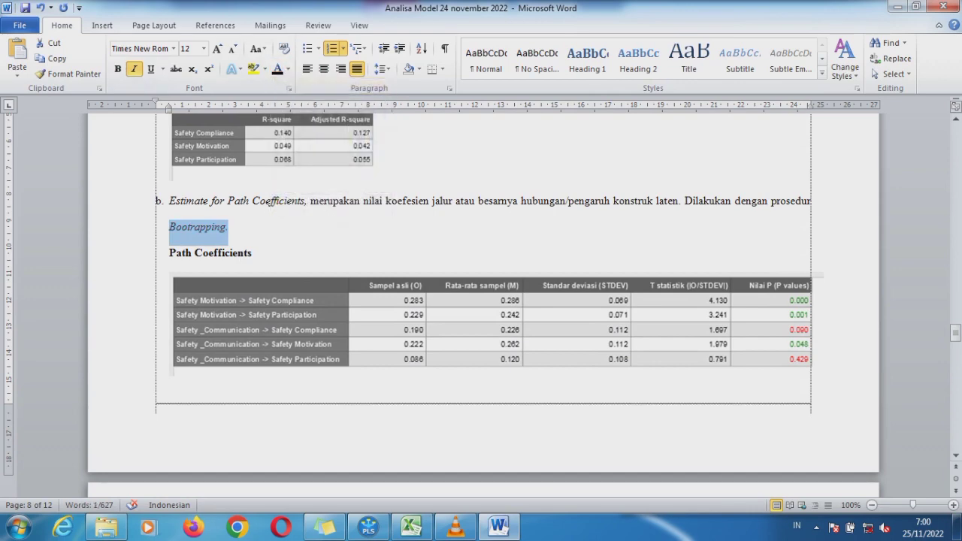
- Compare the document's Outer Loadings table with the bootstrapped outer loadings in SmartPLS 4
left_click_drag(956, 333, 956, 350)
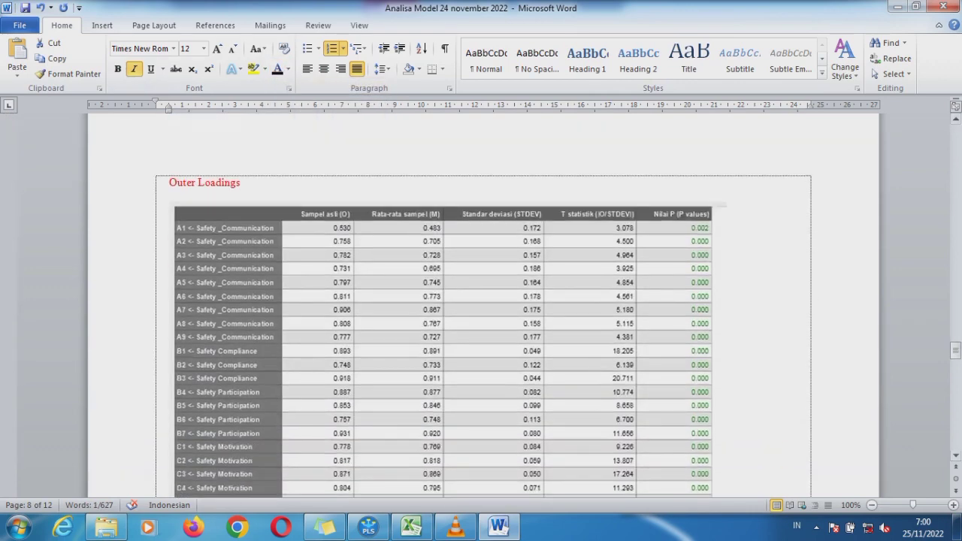
left_click(367, 527)
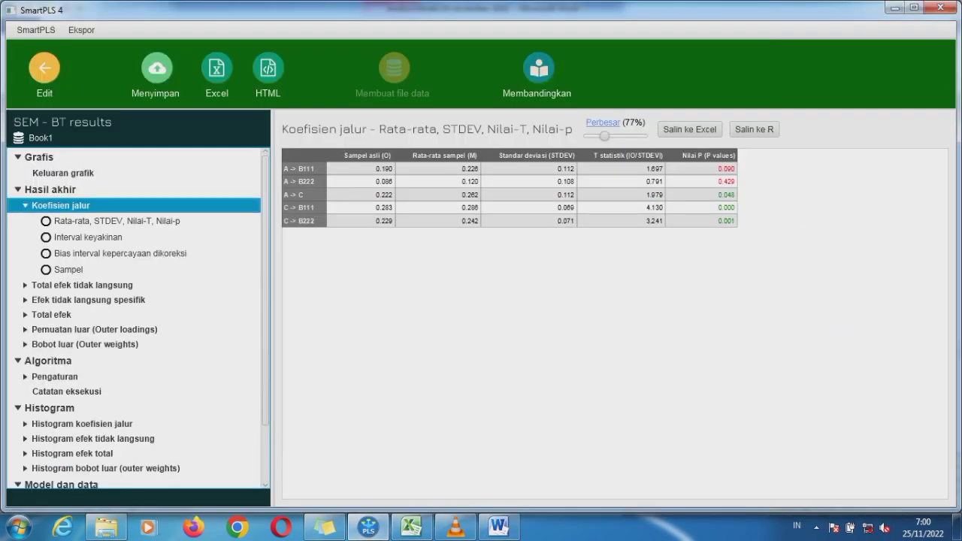
left_click(94, 330)
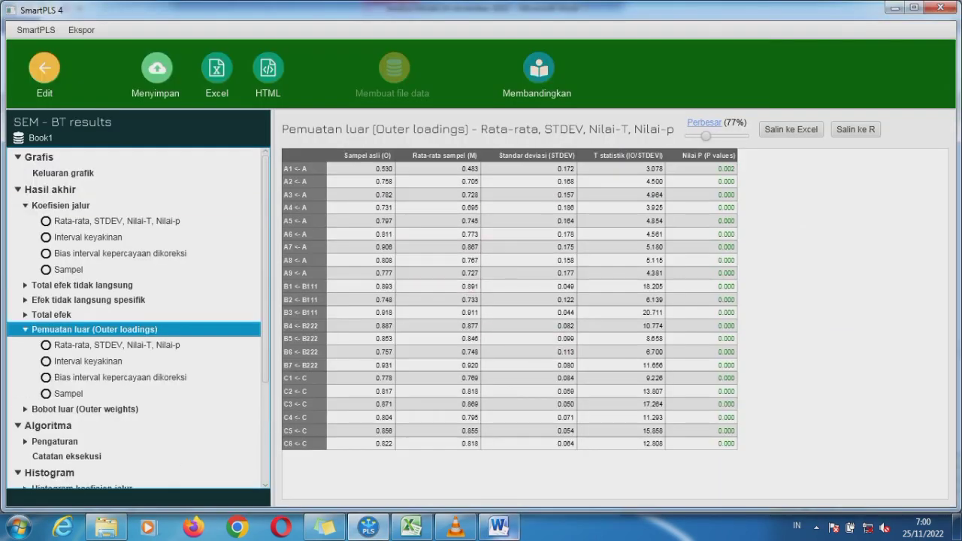
- Return to the Word document and recolour the Outer Loadings caption above the bootstrapping table black
left_click(499, 527)
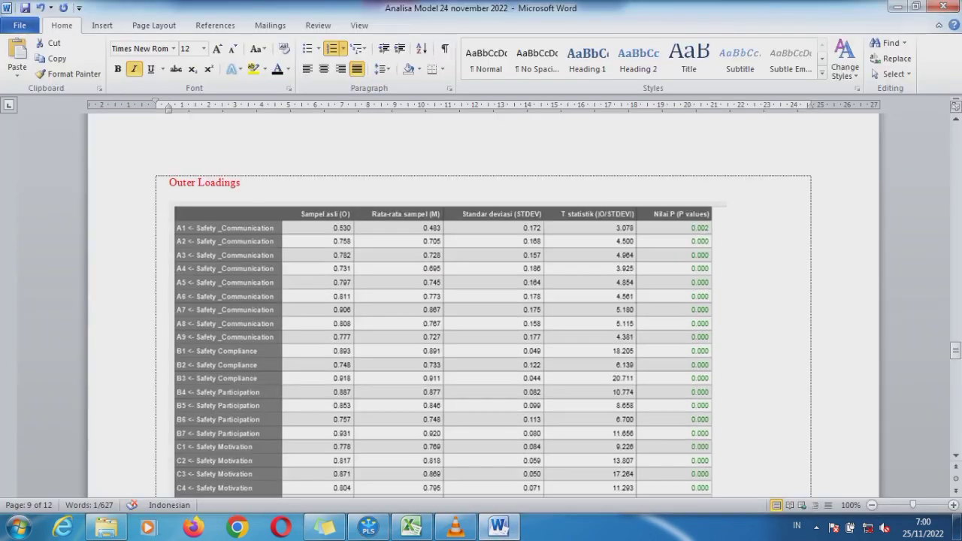
left_click_drag(240, 183, 170, 183)
left_click(277, 69)
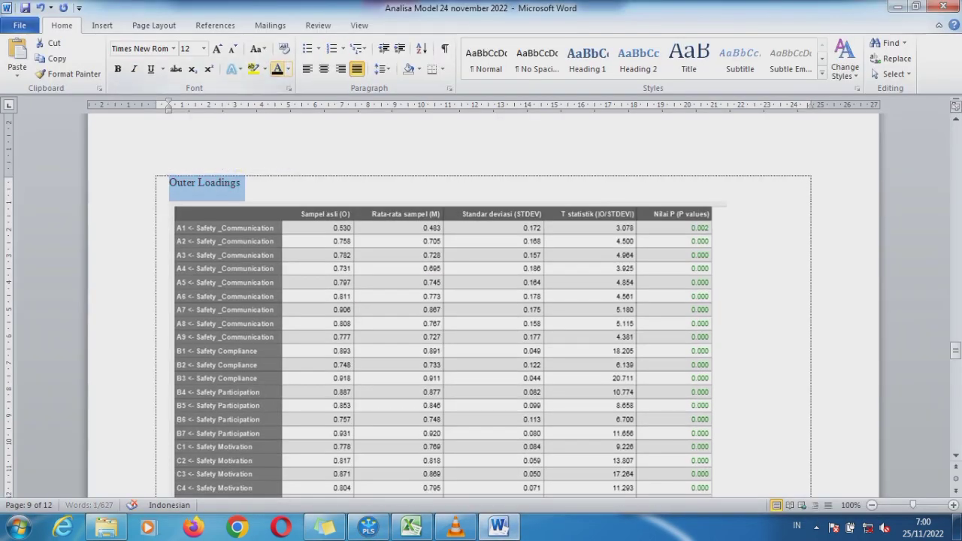
left_click(763, 301)
- Compare the Path Coefficients table in the document's Pengujian Hipotesa section with the bootstrapped path coefficients in SmartPLS 4
left_click_drag(956, 352, 956, 440)
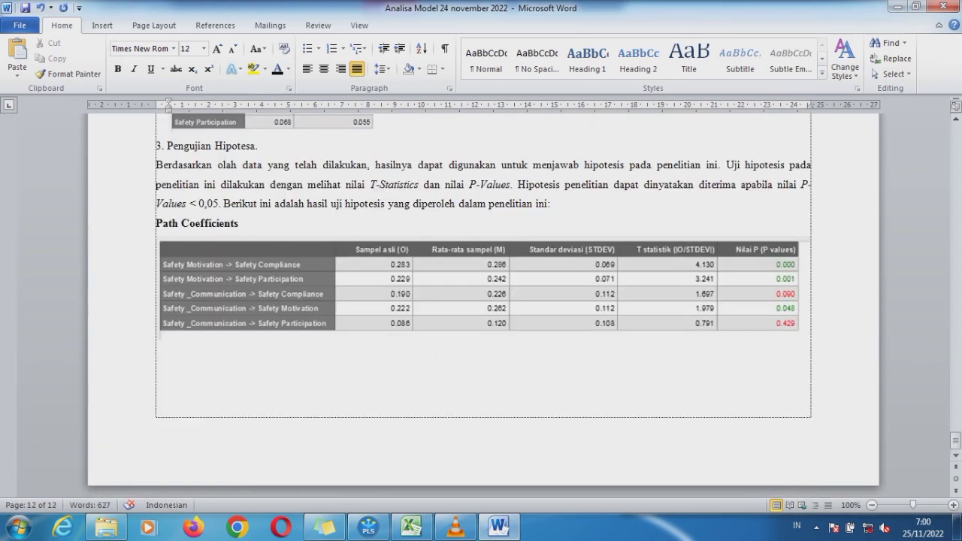
left_click(369, 529)
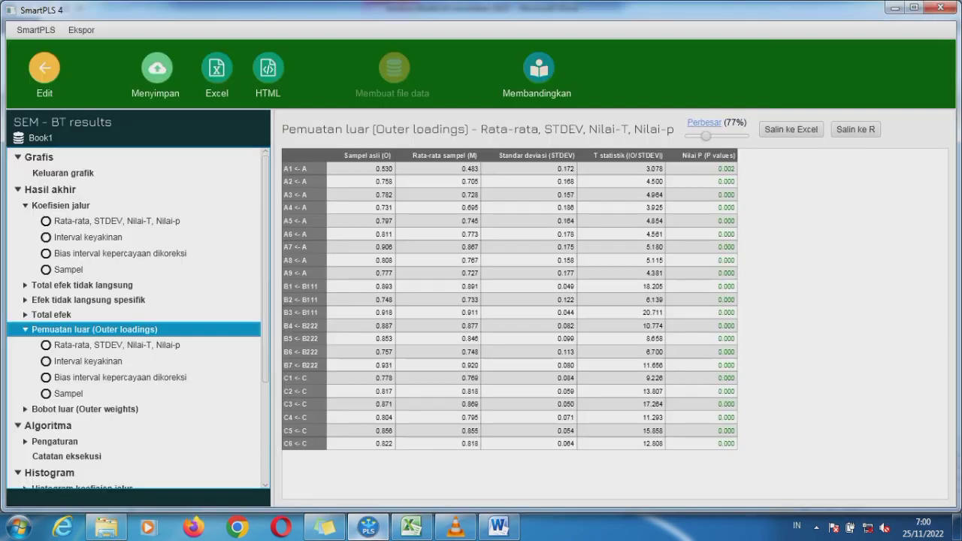
left_click(61, 205)
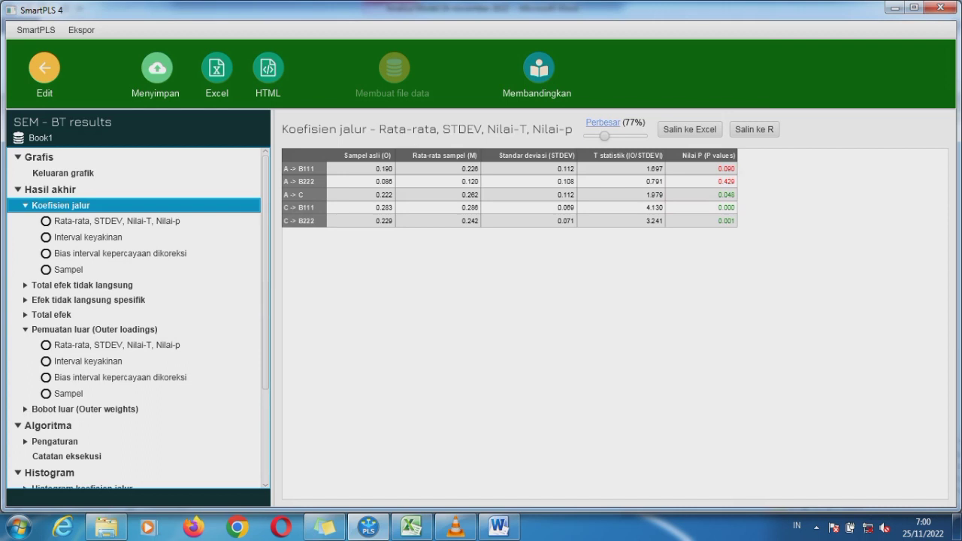
- Leave the bootstrapping report, close the SEM model with its changes saved, and reopen it from the SEM 1 project
left_click(45, 69)
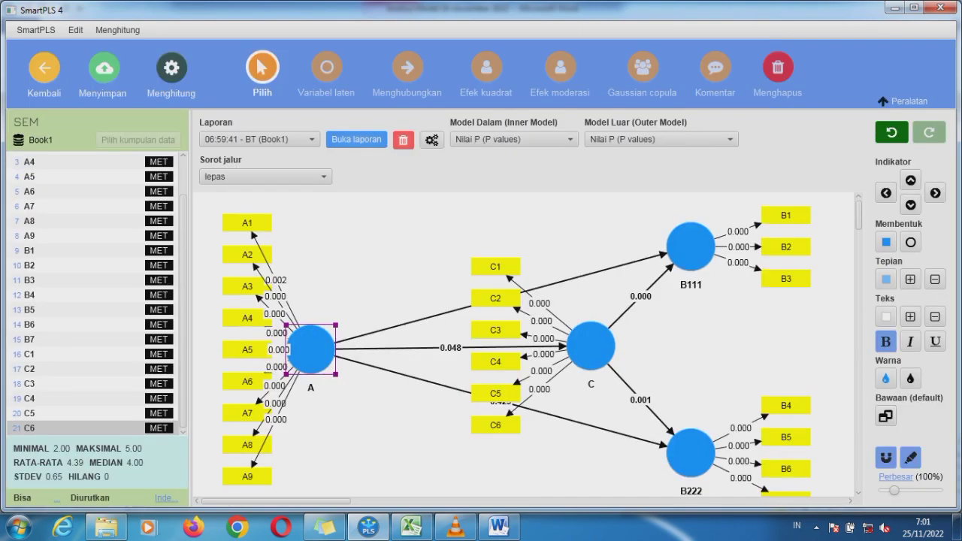
left_click(44, 68)
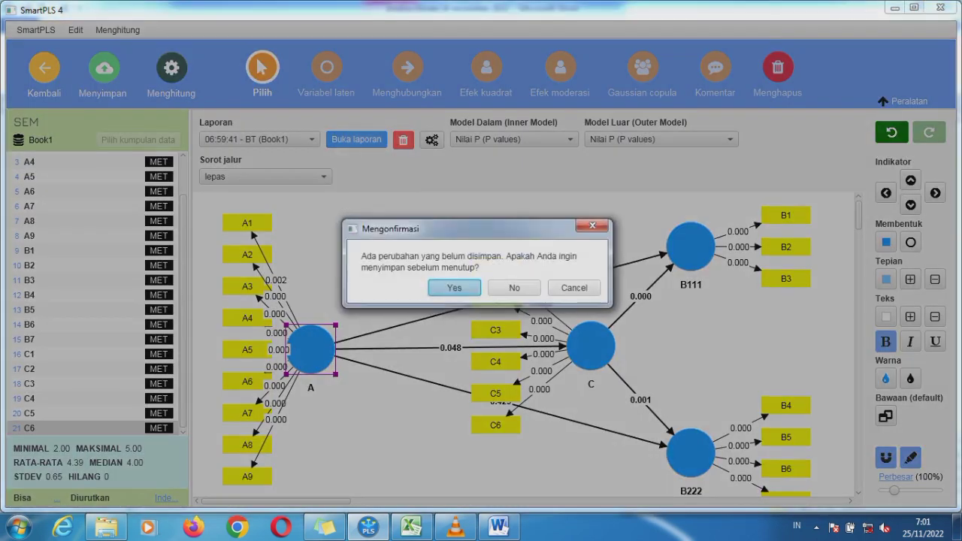
left_click(454, 288)
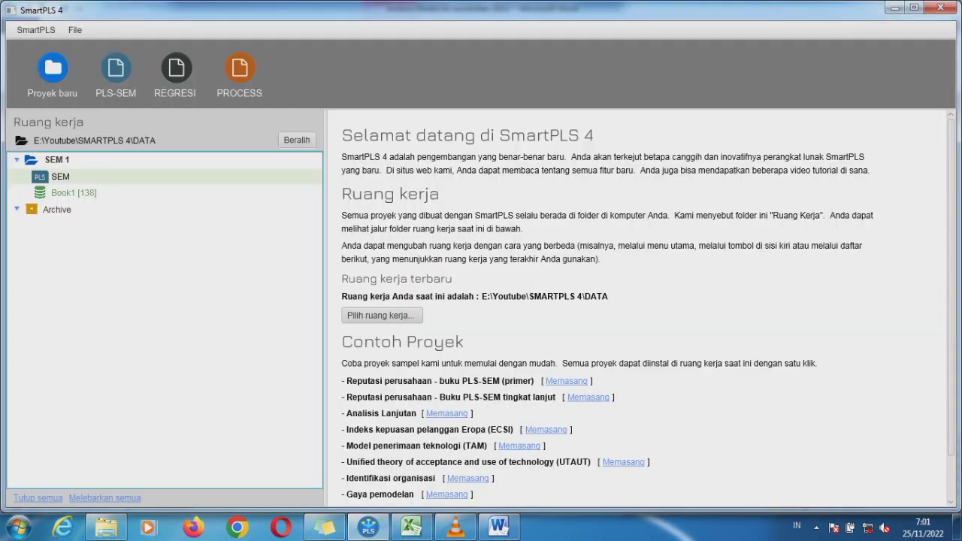
key("Return")
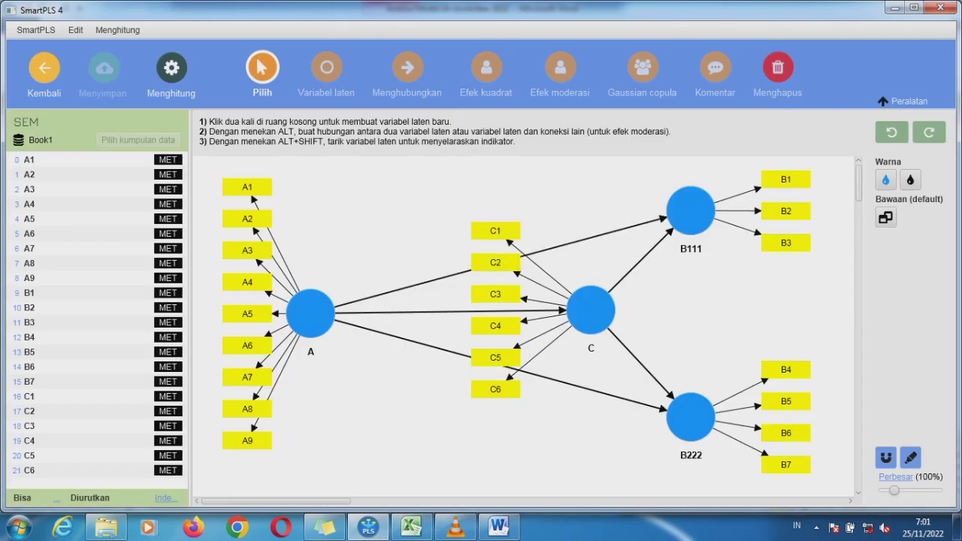
- Add moderating effects of C on the path from A to B111 and on the path from A to B222
left_click(408, 69)
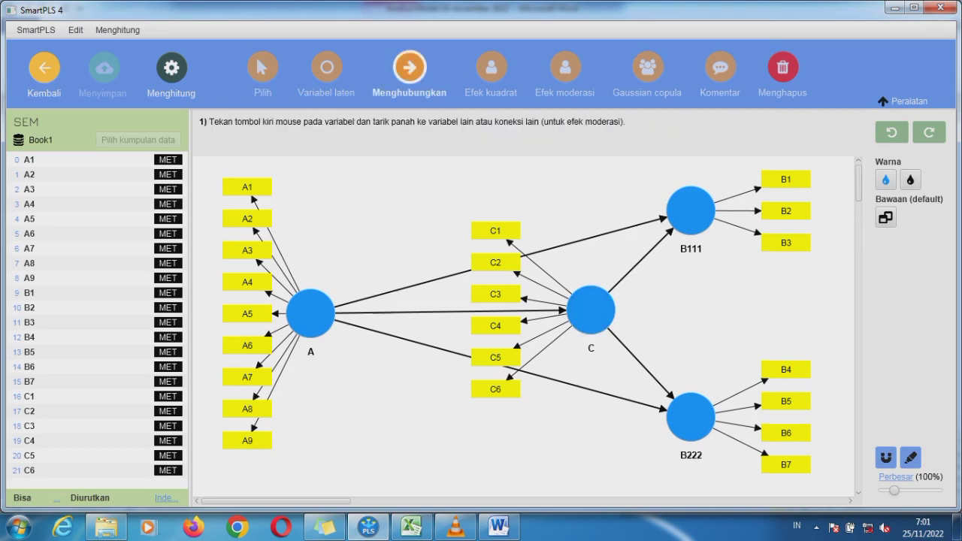
left_click(563, 67)
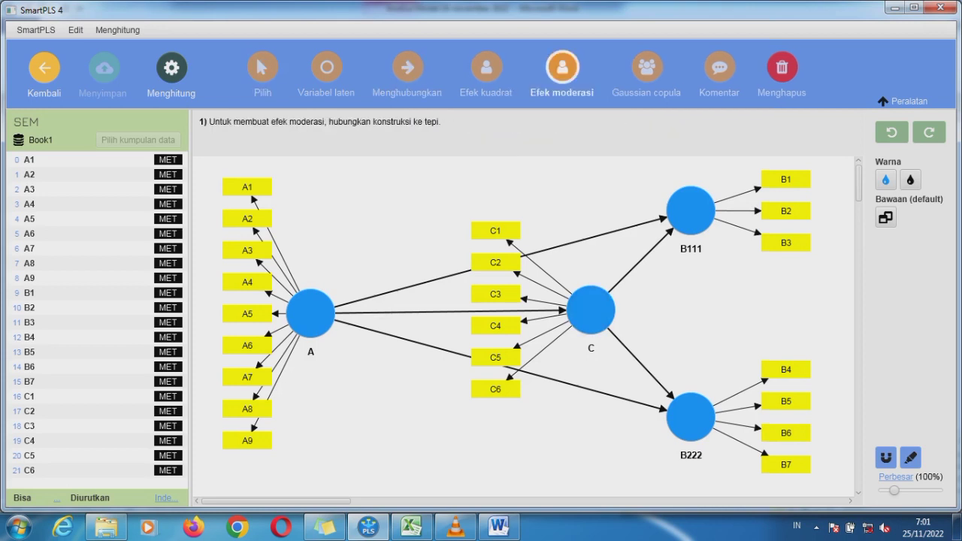
left_click_drag(594, 289, 602, 235)
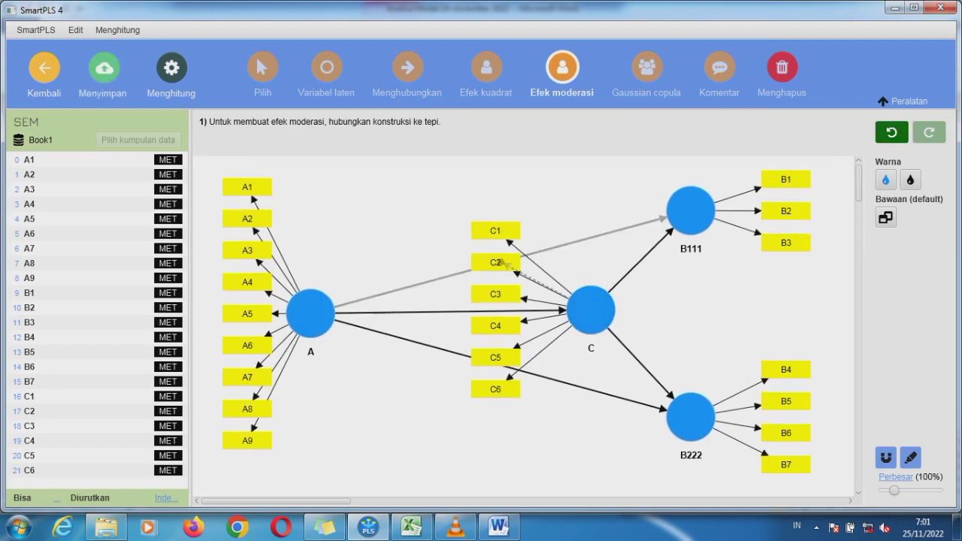
left_click_drag(591, 310, 581, 385)
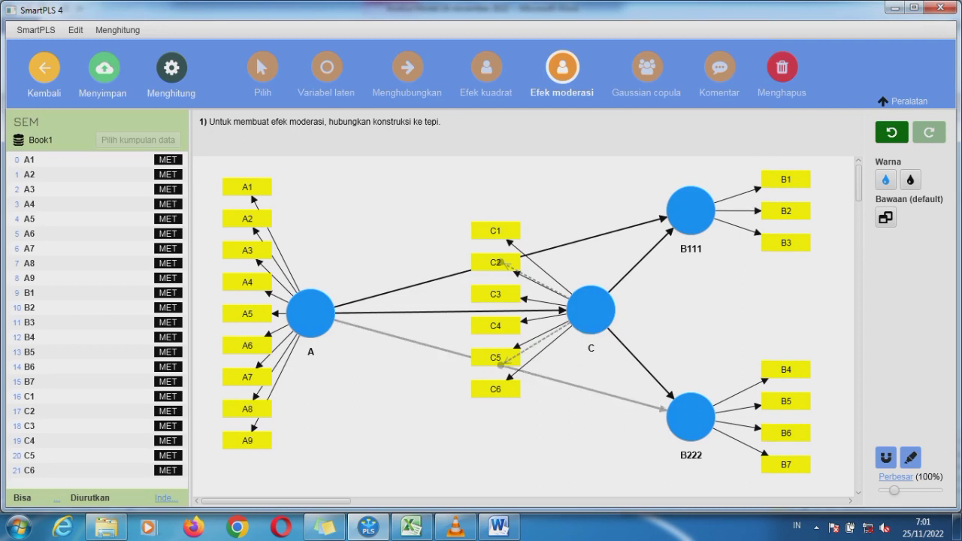
- Move construct C with its indicators further right, so that it sits between B111 and B222
left_click_drag(591, 309, 702, 317)
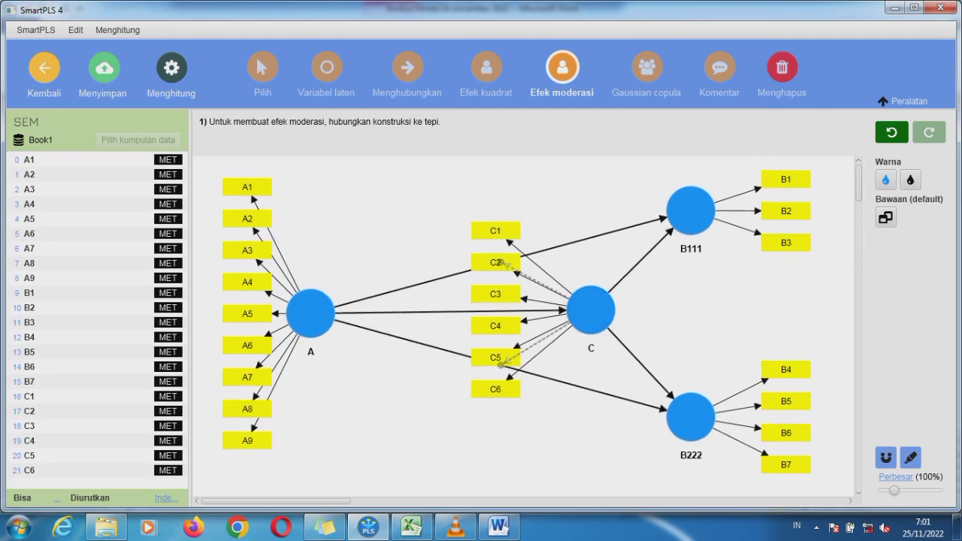
key("Escape")
left_click_drag(495, 230, 727, 313)
key("Escape")
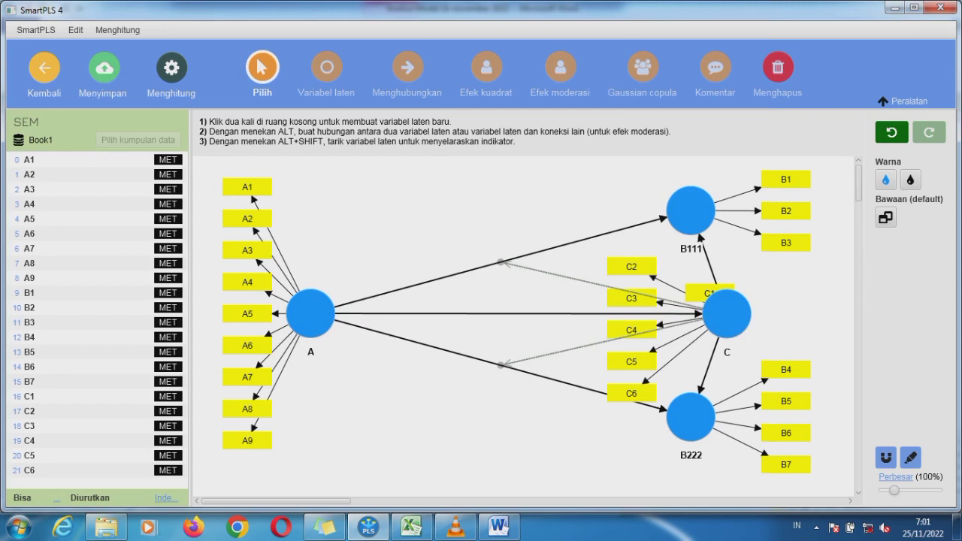
- Run the PLS-SEM algorithm on the model with the moderating effects and open its results report
left_click(172, 67)
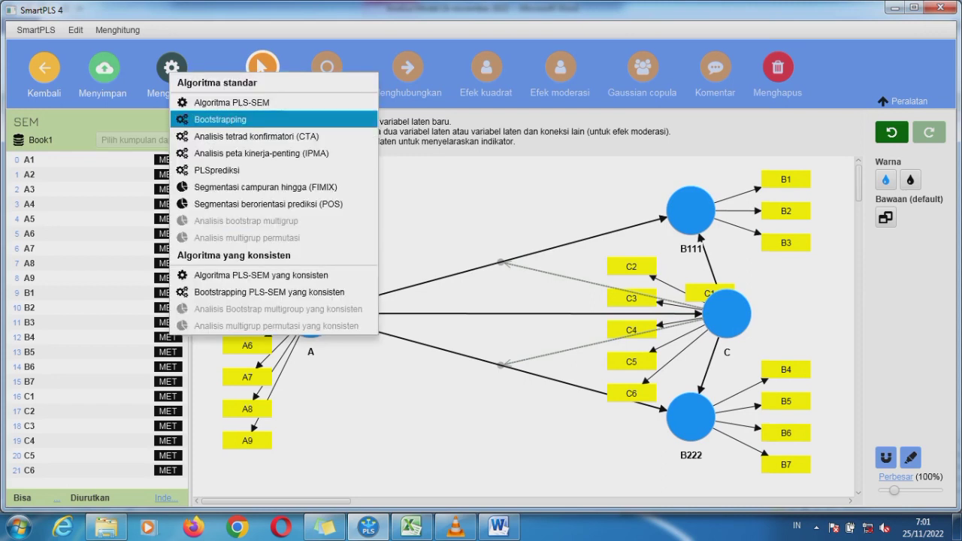
left_click(226, 102)
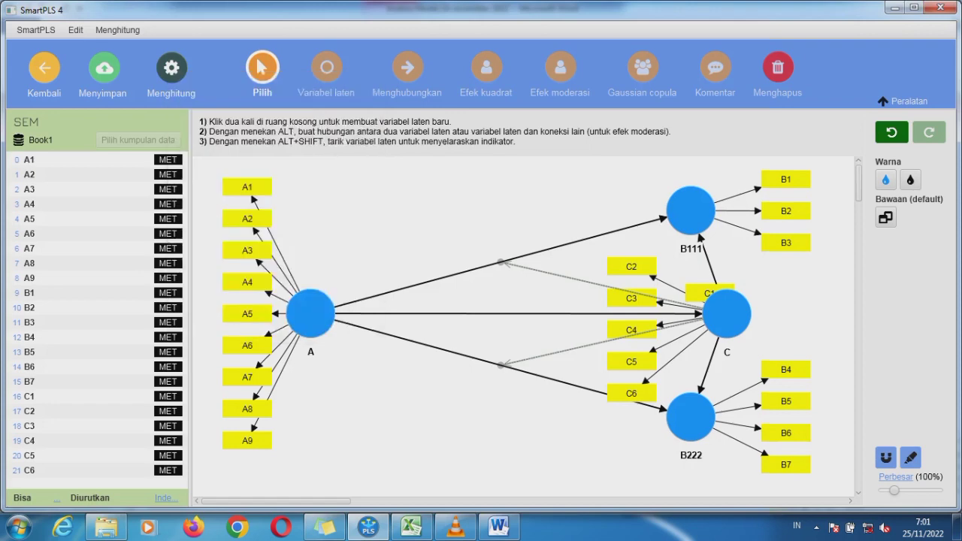
left_click(611, 482)
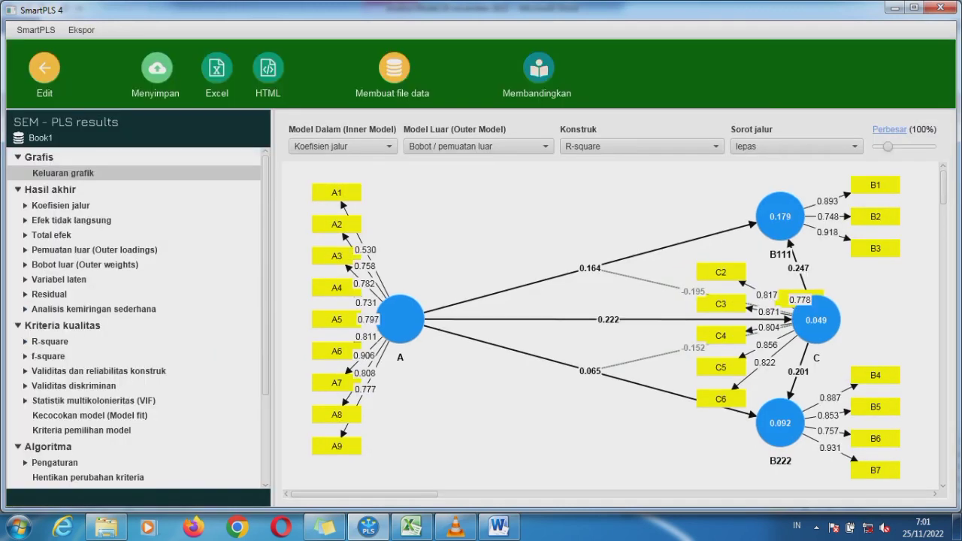
- Review the outer loadings matrix and the construct reliability and validity summary in the PLS-SEM report
left_click(95, 250)
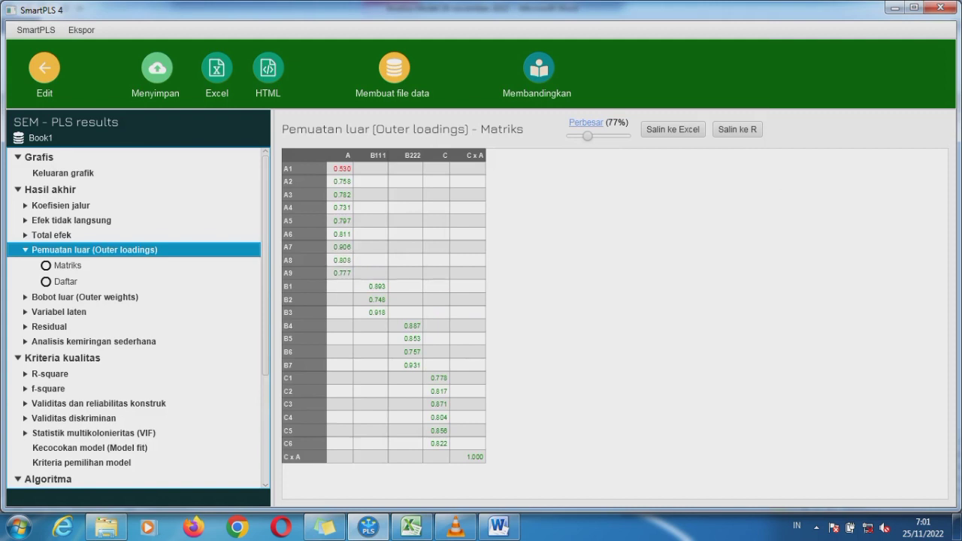
left_click(98, 404)
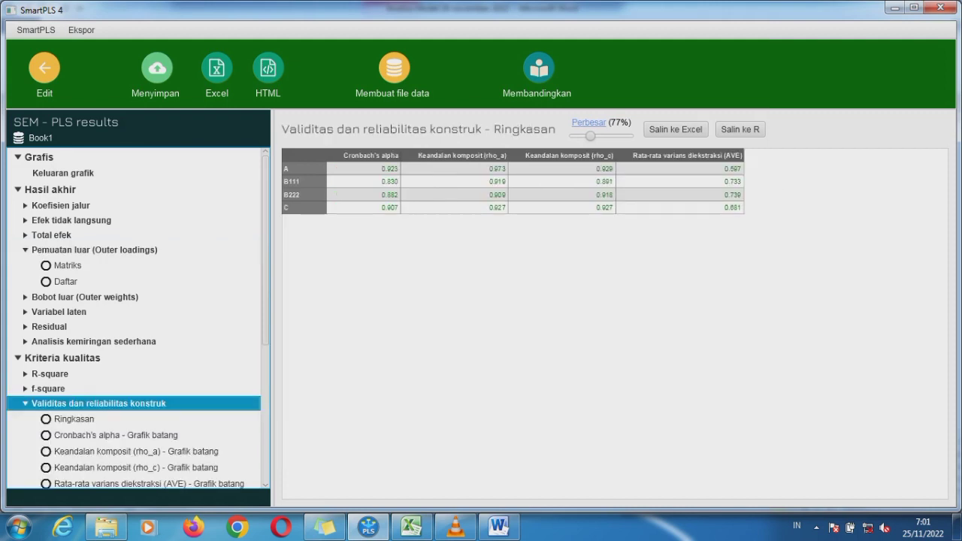
left_click(314, 213)
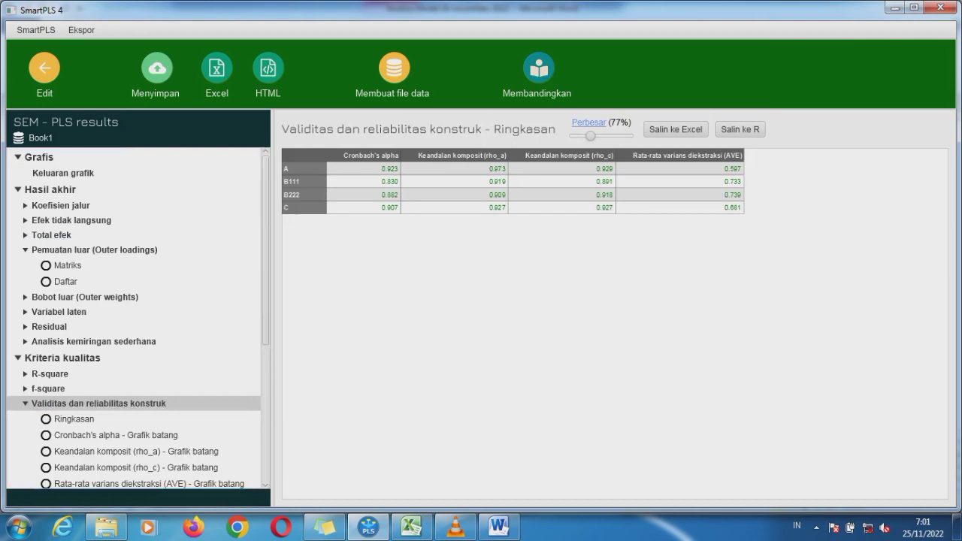
- Run bootstrapping on the moderated model with 5000 subsamples, two-tailed at the 0.05 level, and view the path coefficients in its report
left_click(44, 68)
left_click(171, 68)
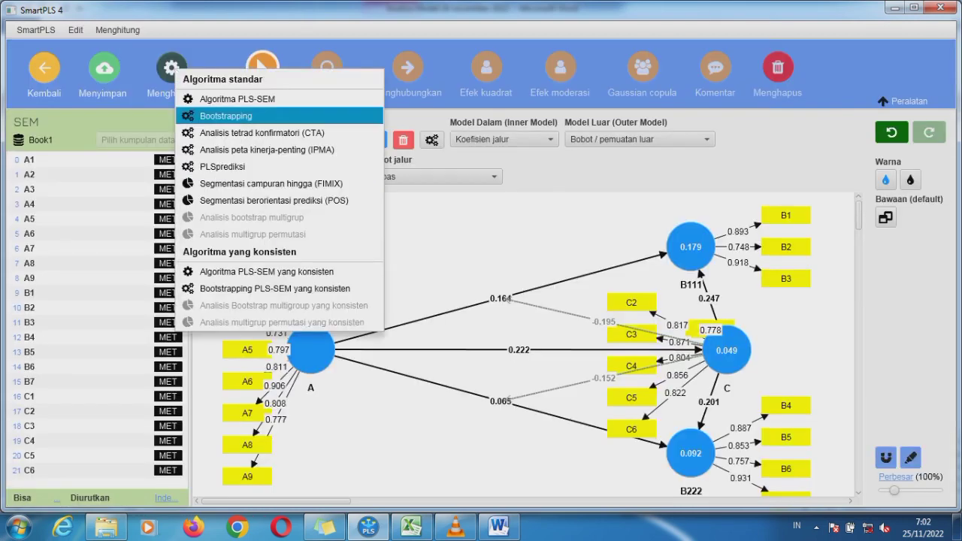
left_click(226, 116)
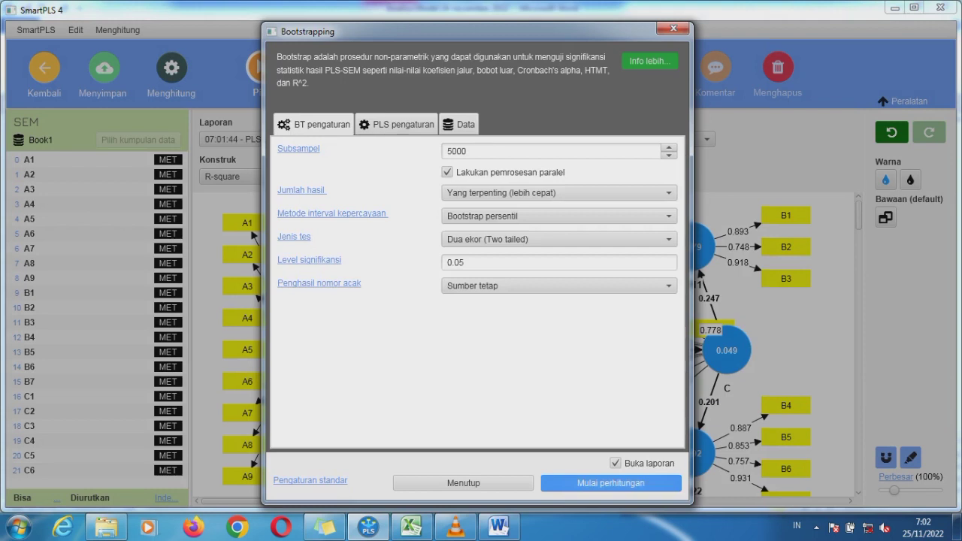
left_click(610, 484)
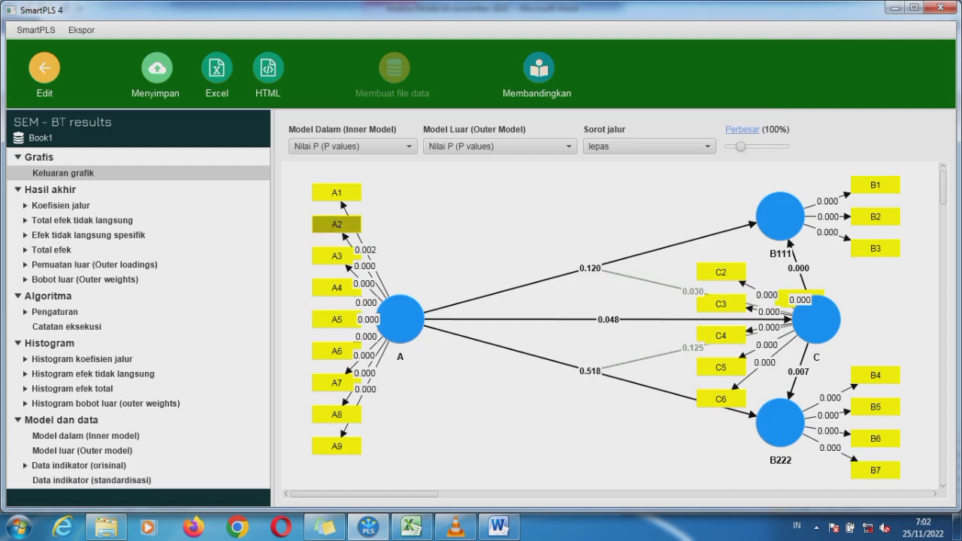
left_click(61, 205)
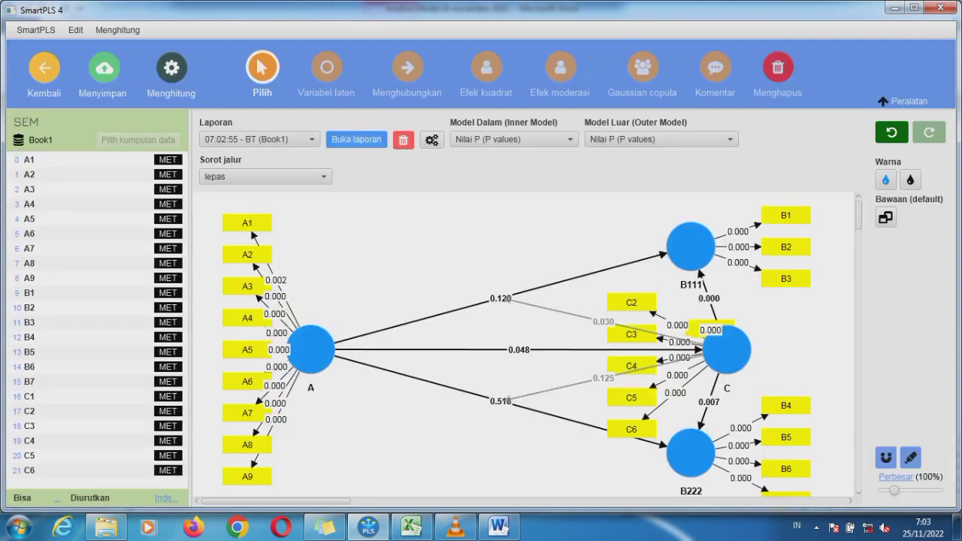
- Close the SEM model with its changes saved and open the data file import for the SEM 1 project
left_click(45, 68)
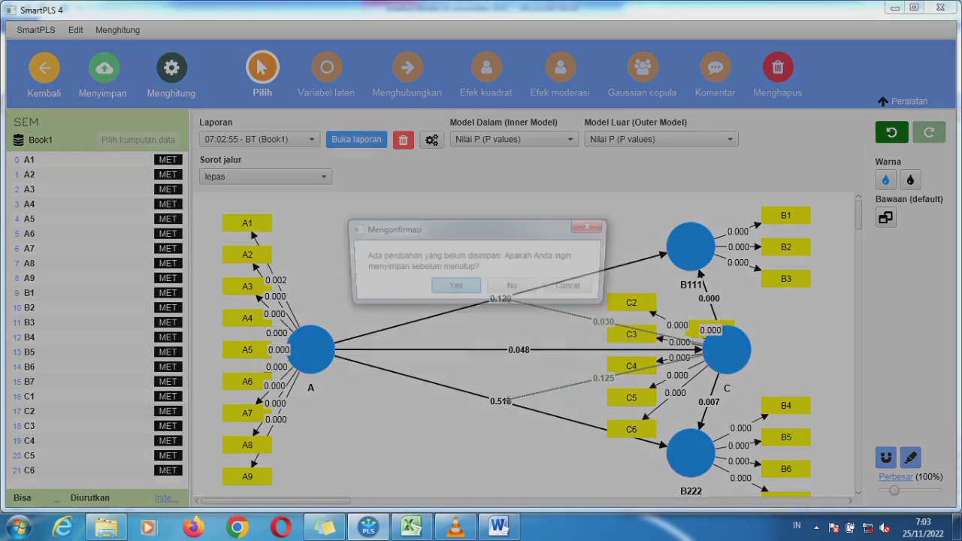
left_click(454, 288)
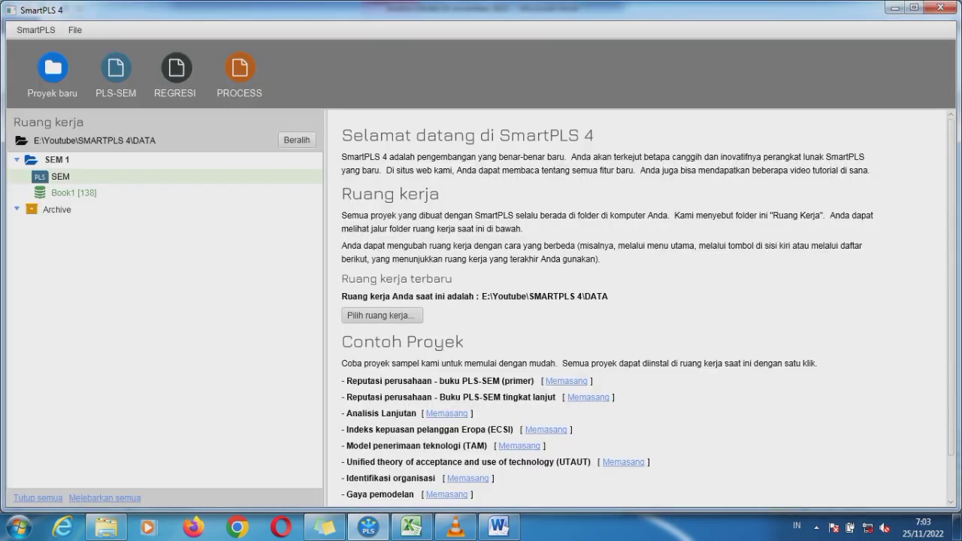
left_click(74, 193)
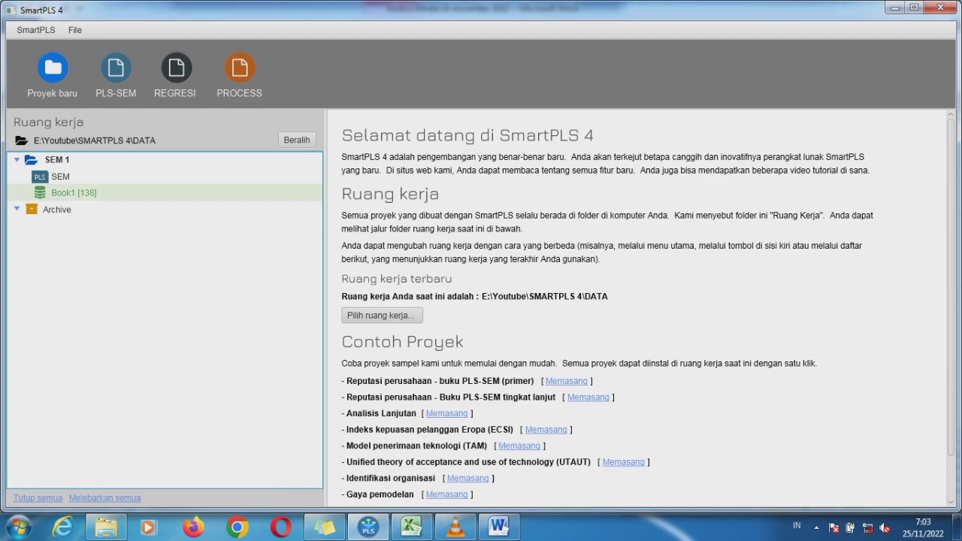
right_click(98, 193)
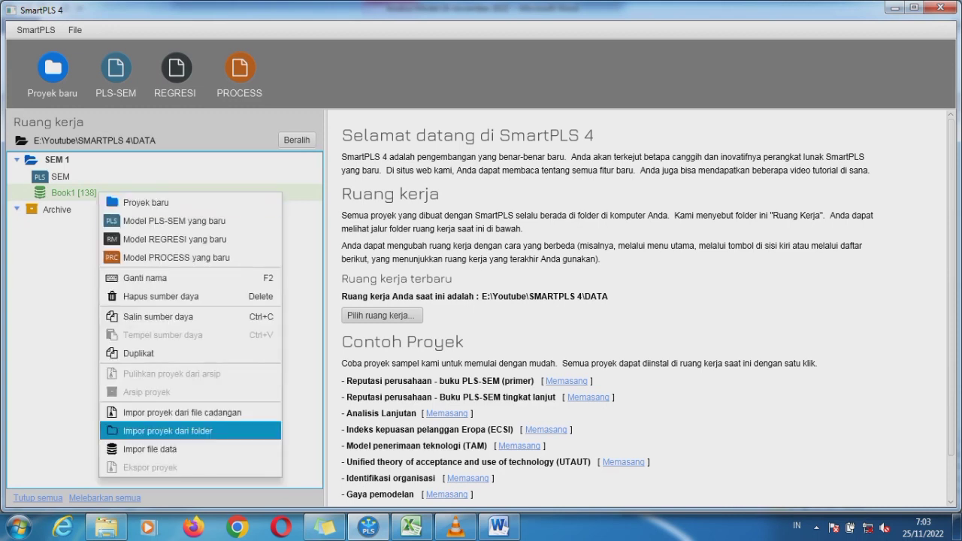
left_click(150, 449)
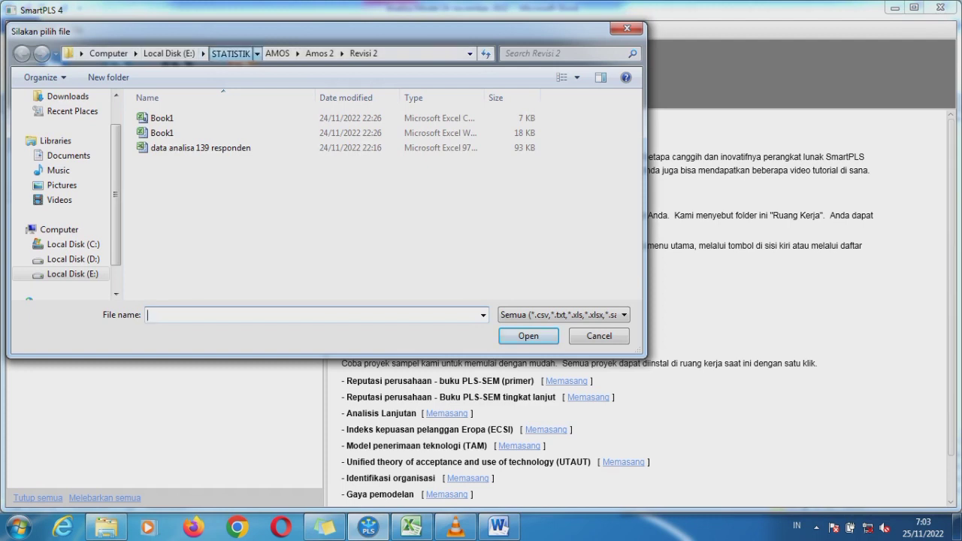
- Import the Data 3 CSV file from STATISTIK > AMOS > Amos 2 > Revisi into SEM 1, check its indicators and return to the workspace
left_click(235, 53)
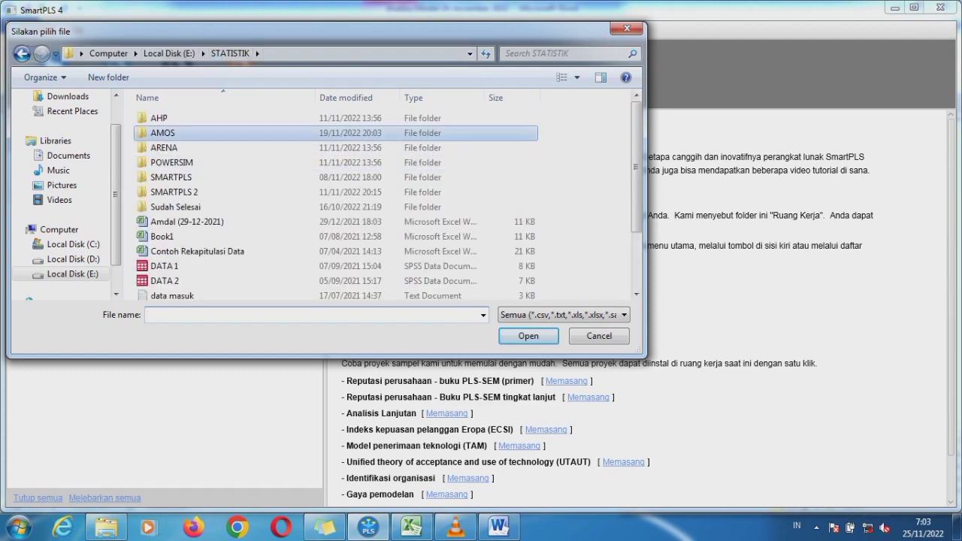
double_click(162, 133)
double_click(162, 133)
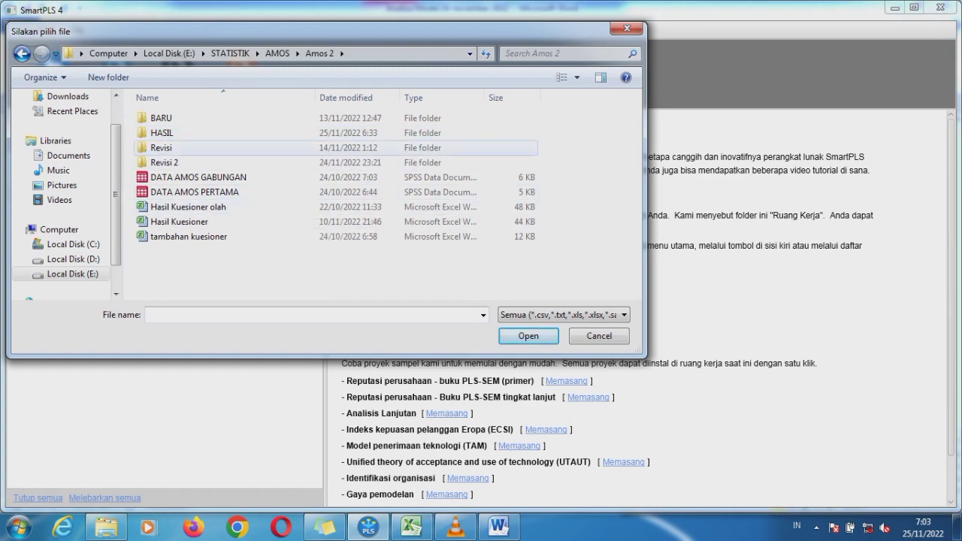
double_click(161, 147)
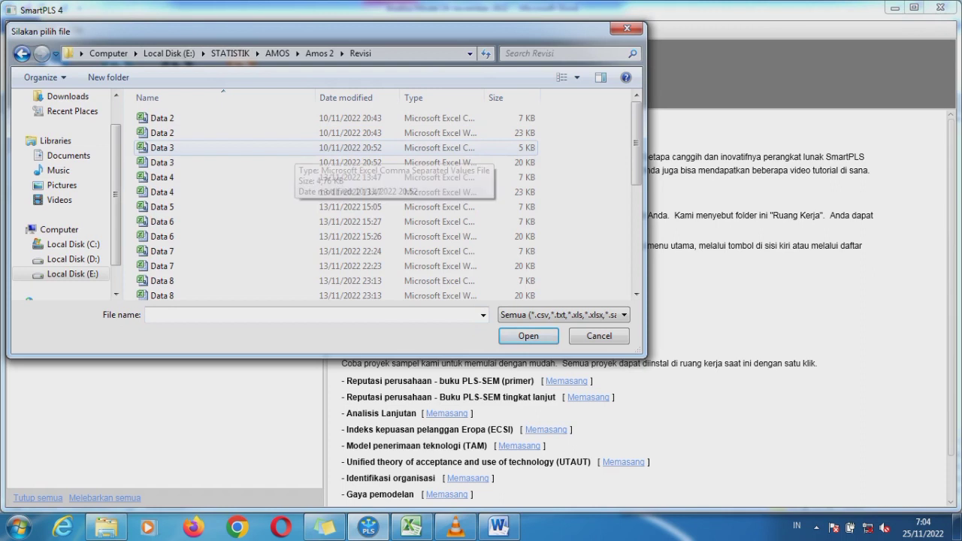
left_click(293, 148)
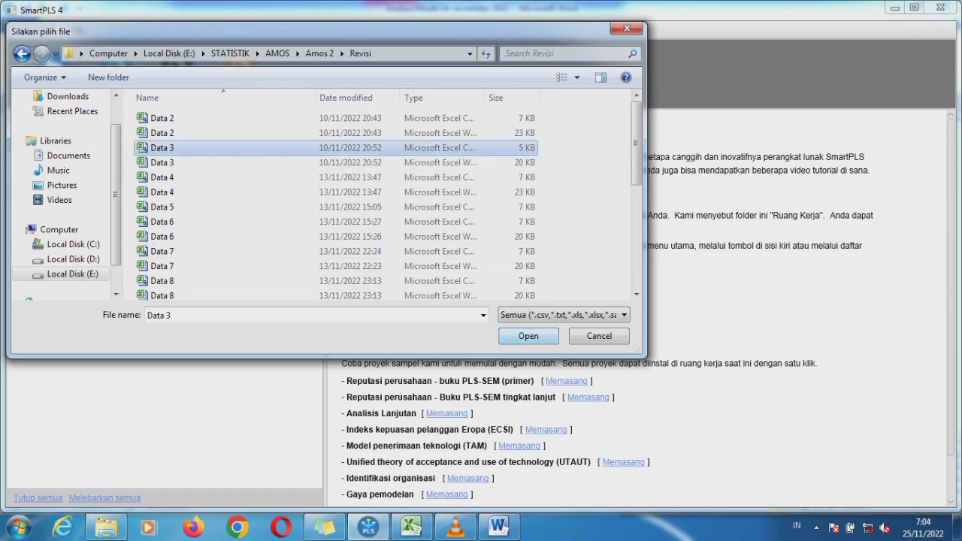
left_click(528, 336)
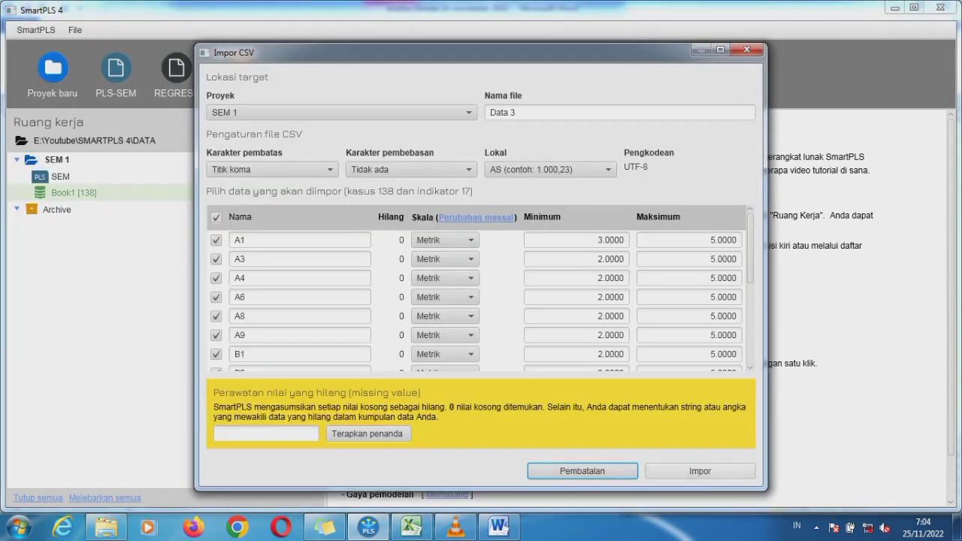
left_click(700, 470)
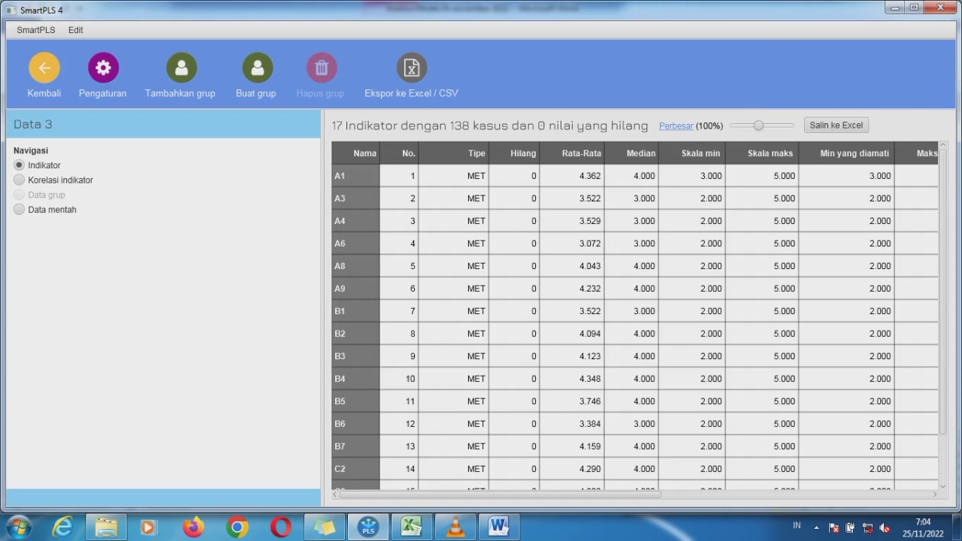
scroll(639, 320, "down", 3)
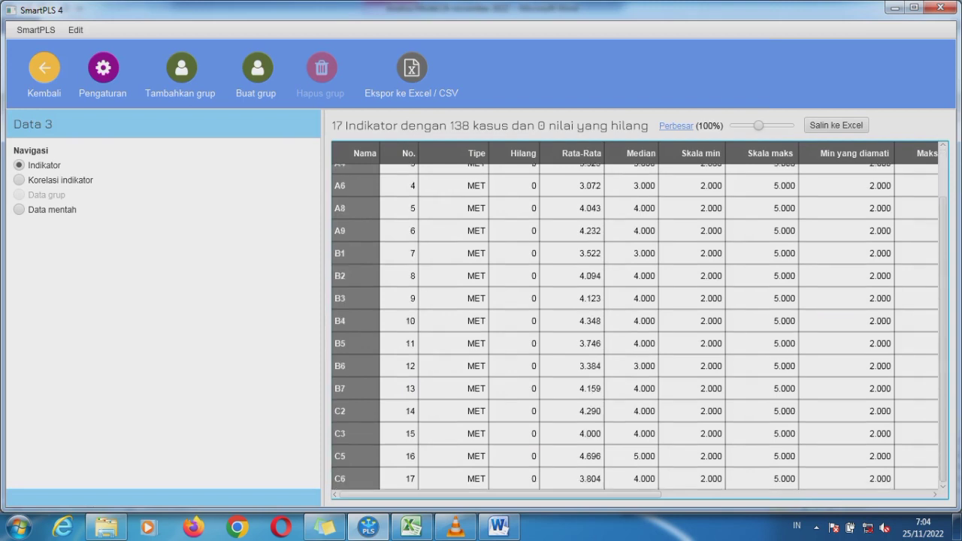
left_click(44, 68)
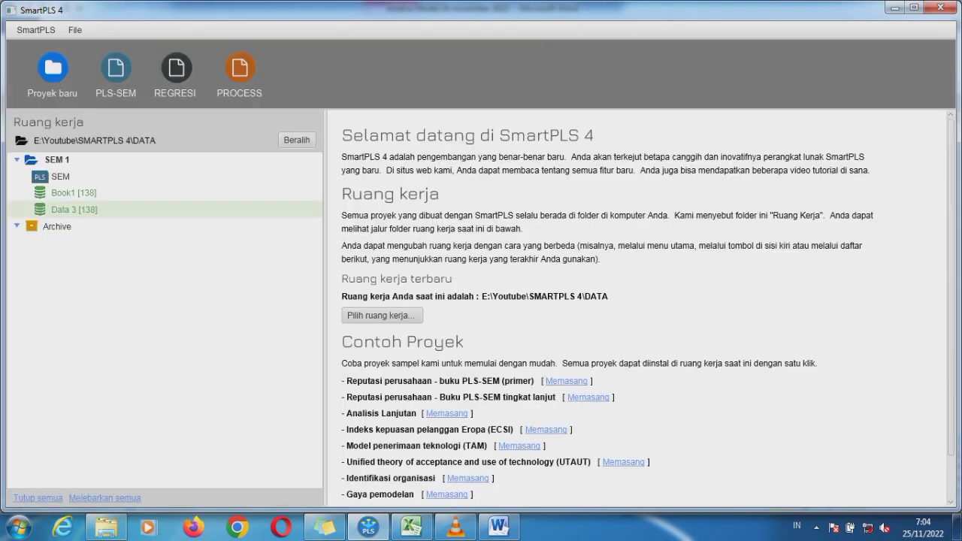
- Reopen the SEM model and switch its data set to Data 3
left_click(61, 176)
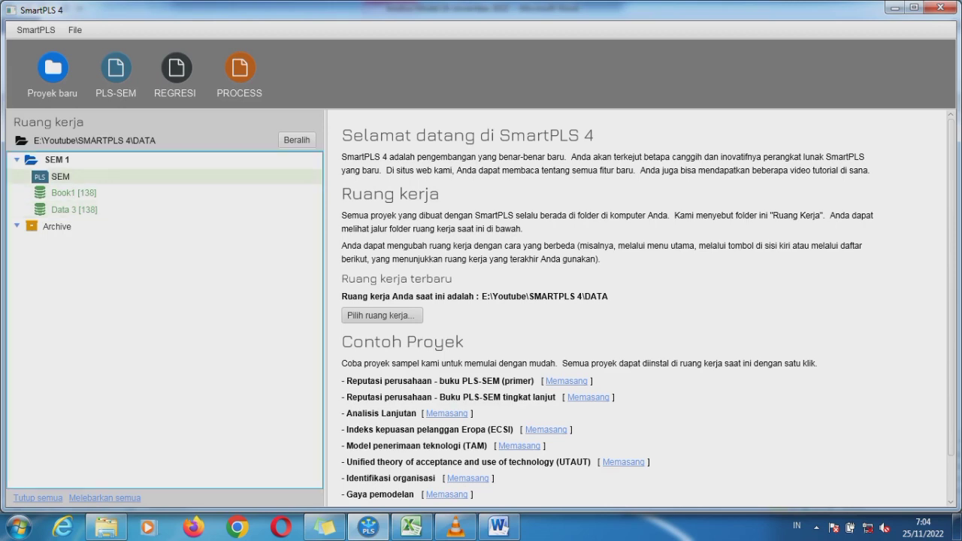
double_click(61, 176)
left_click(138, 140)
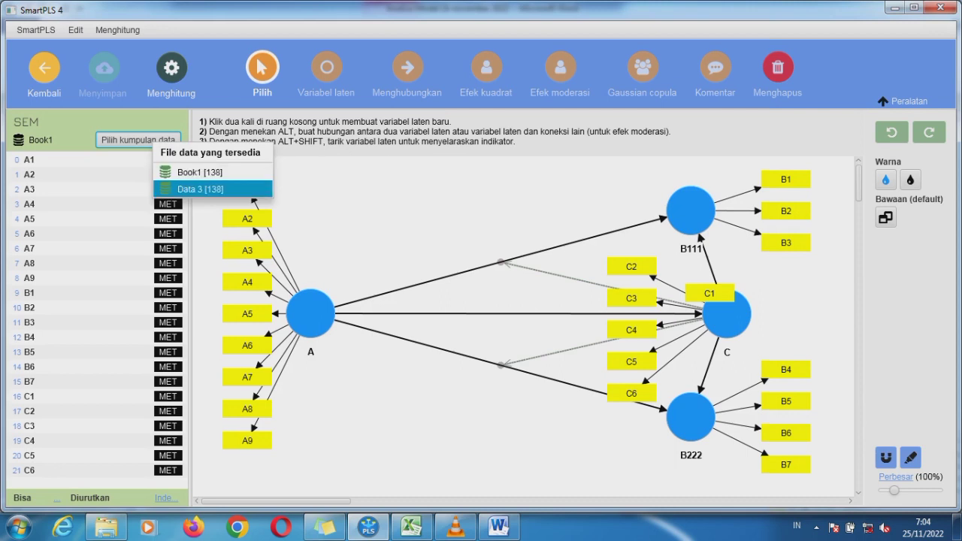
left_click(200, 189)
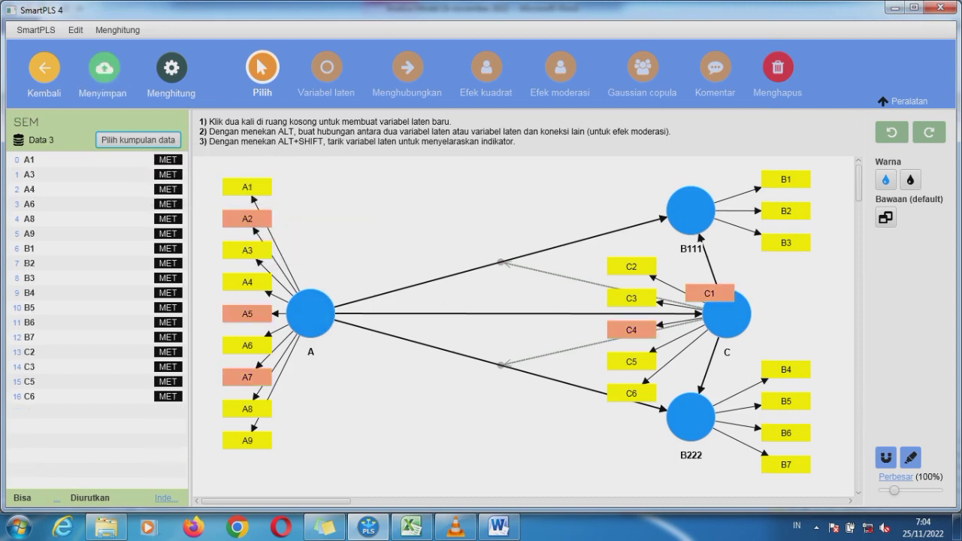
- Delete the indicators without valid data, A2, A5 and A7 from construct A and C4 from construct C
left_click(247, 219)
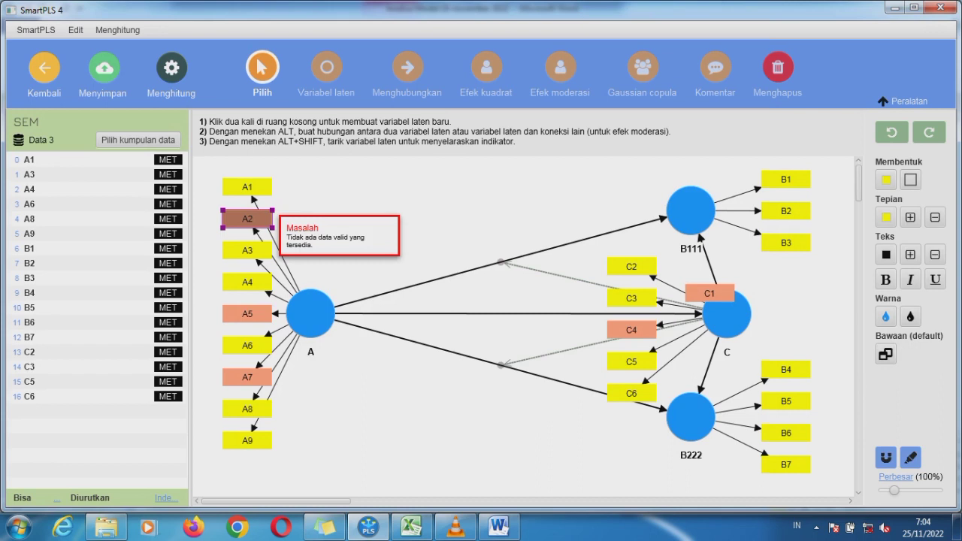
key("Delete")
left_click(248, 314)
key("Delete")
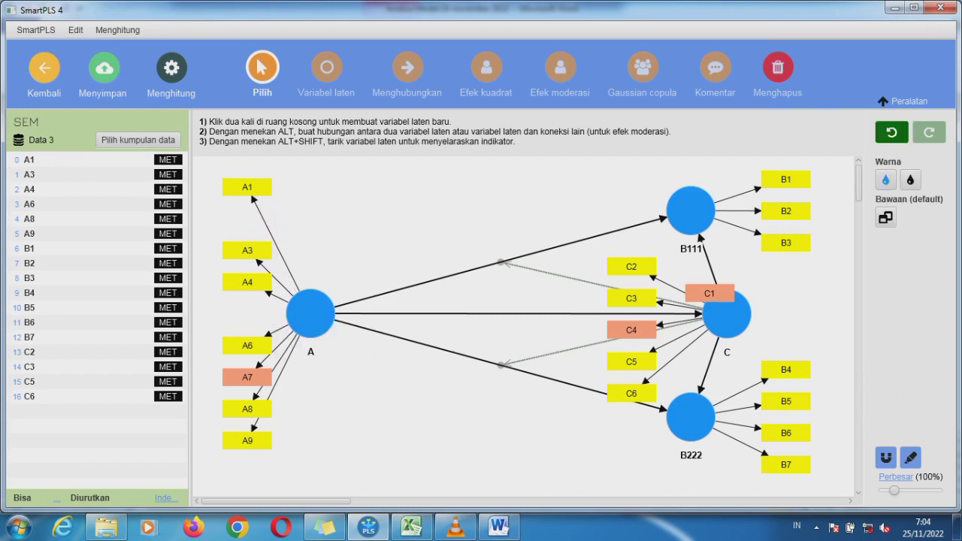
left_click(248, 378)
key("Delete")
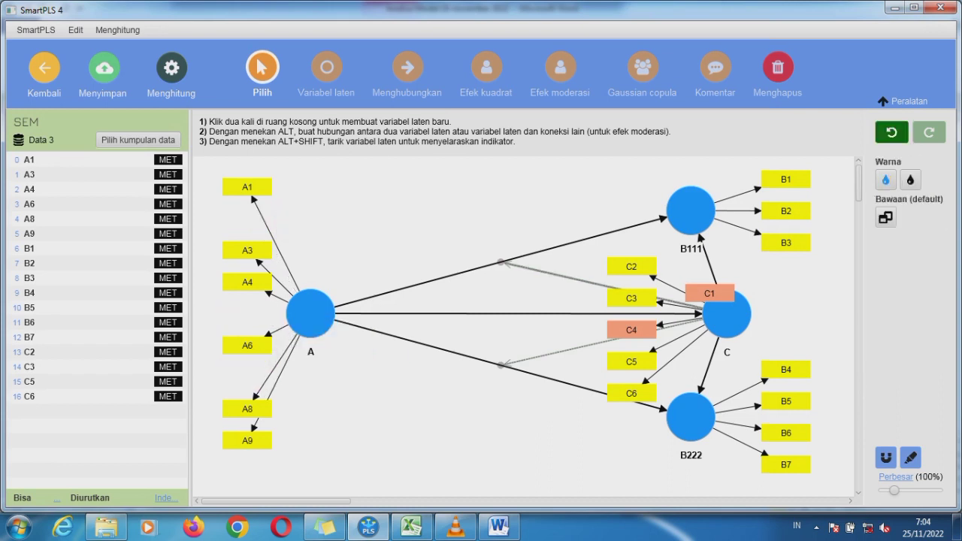
left_click(631, 330)
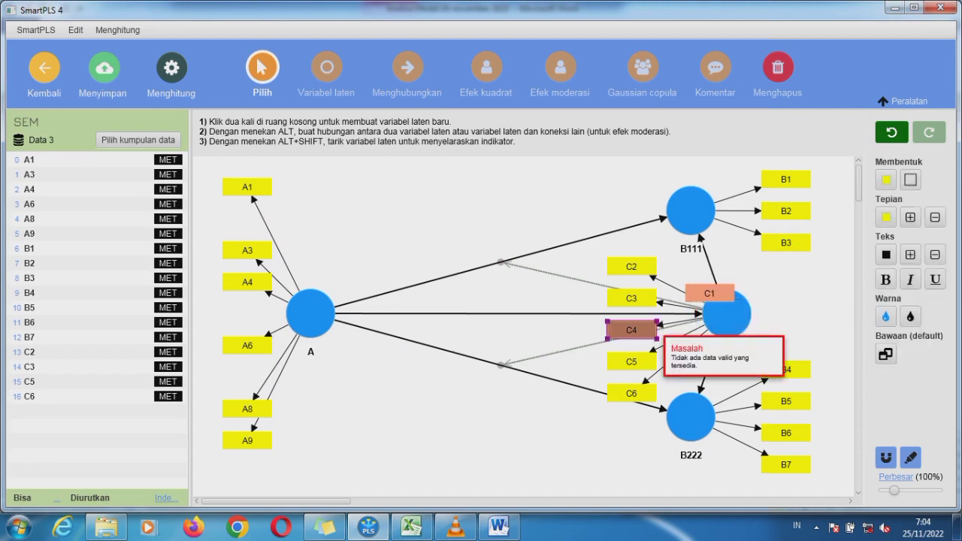
key("Delete")
left_click_drag(720, 316, 664, 313)
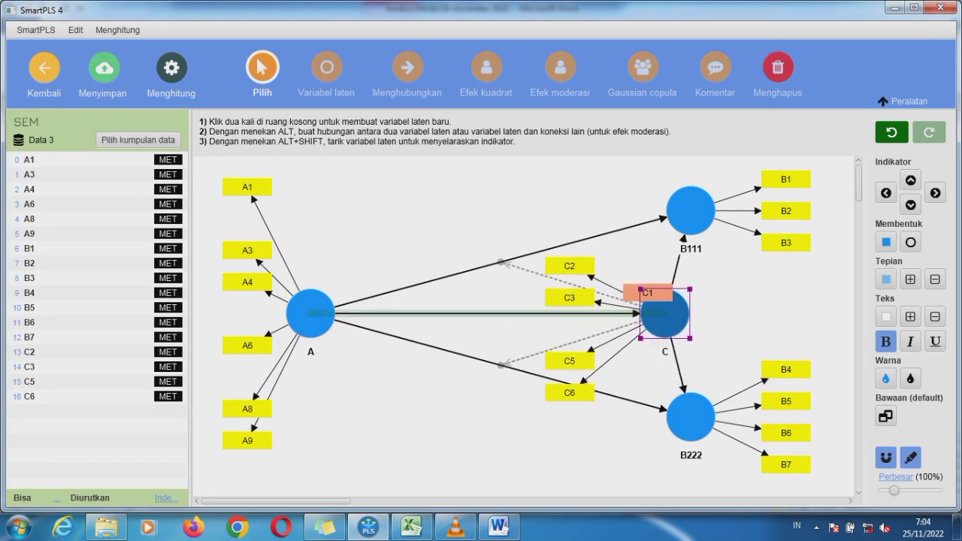
left_click(647, 293)
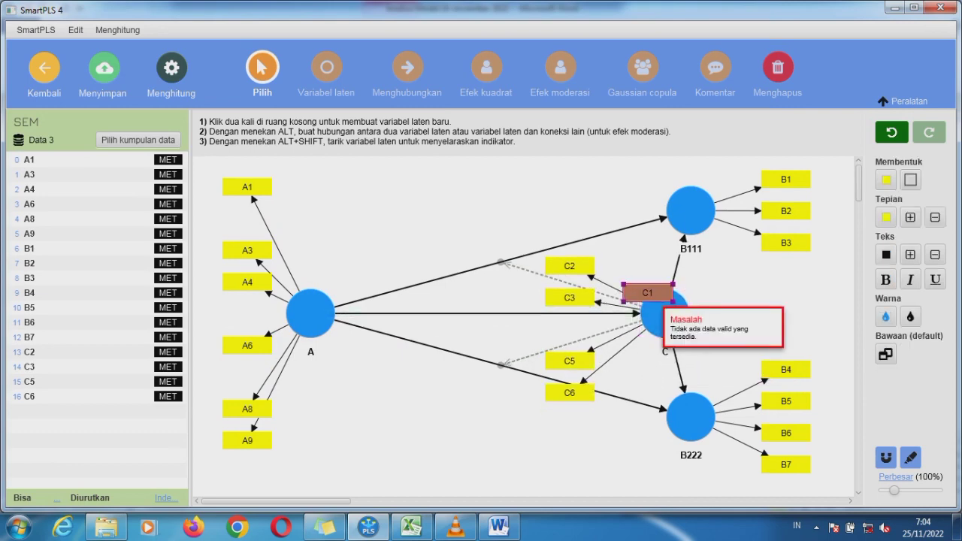
double_click(647, 292)
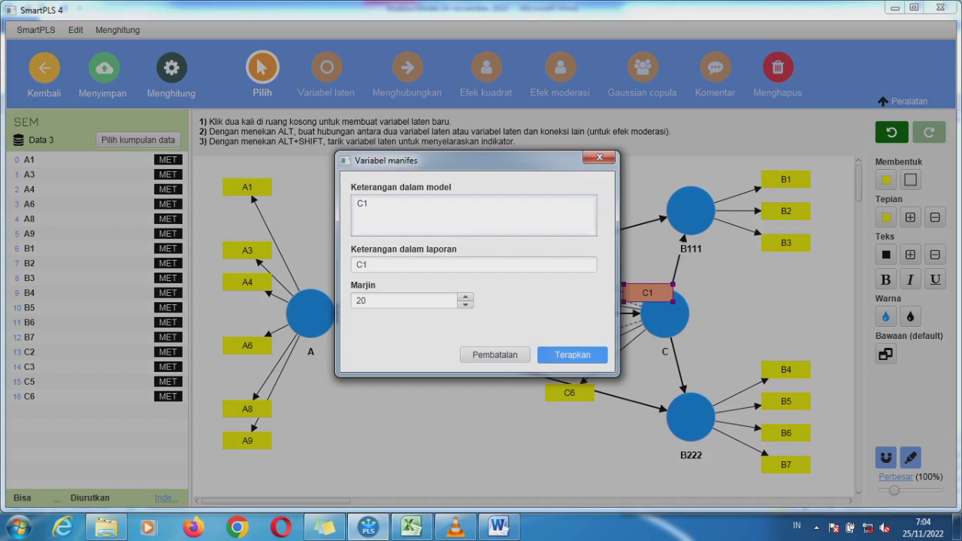
key("BackSpace")
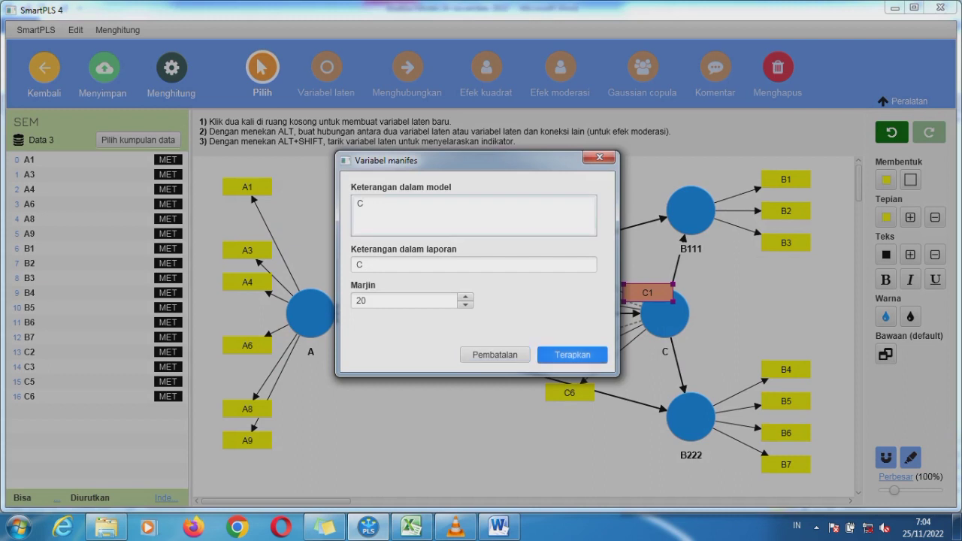
left_click(572, 355)
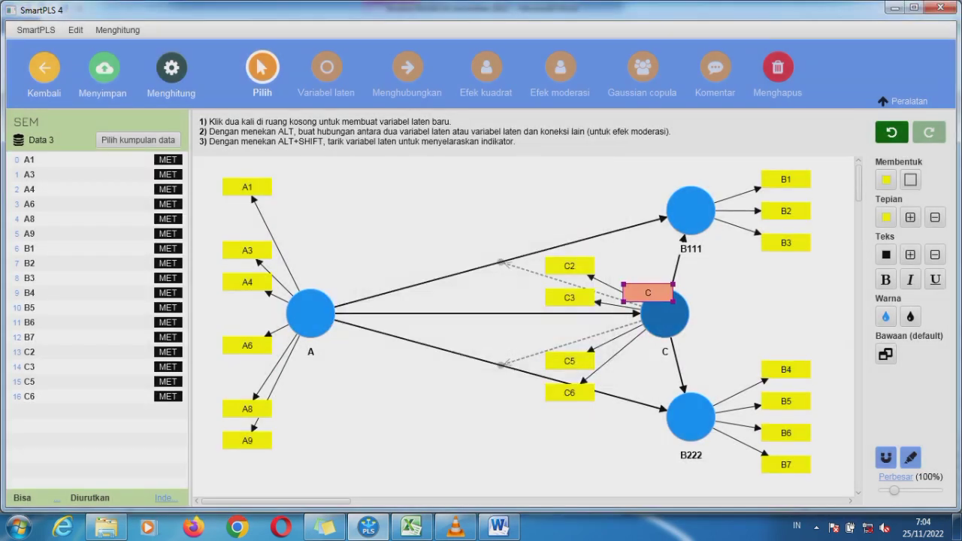
left_click_drag(666, 318, 664, 327)
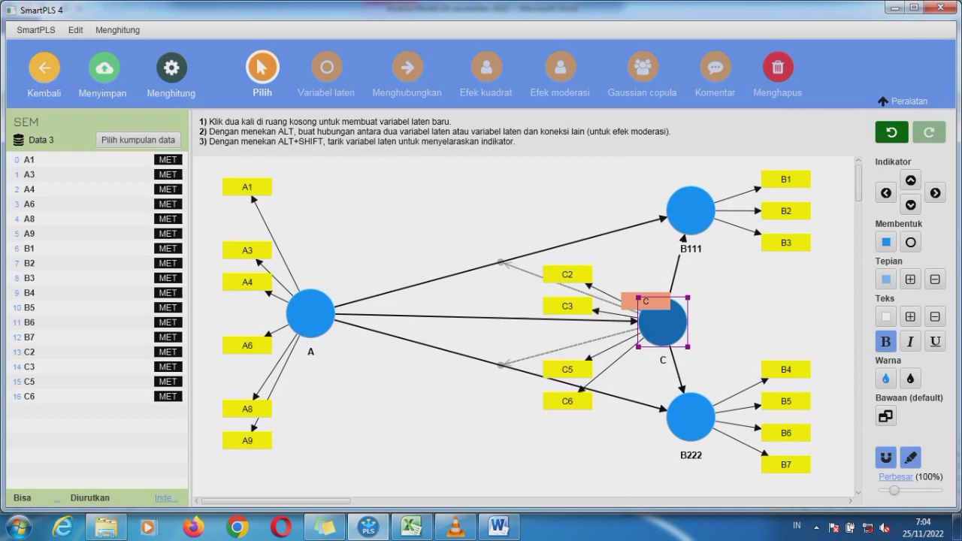
key("ctrl+z")
key("ctrl+z")
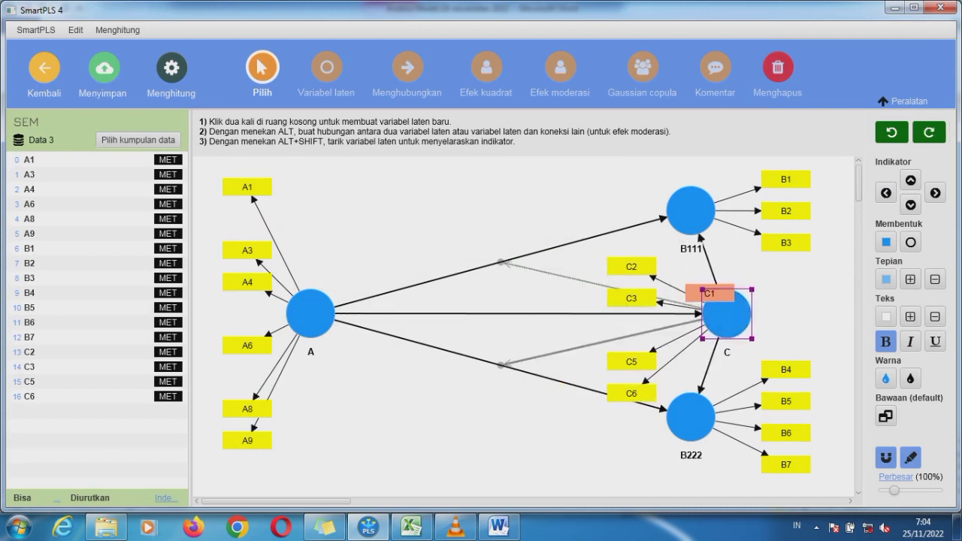
- Delete indicator C1 from construct C
left_click_drag(693, 292, 605, 249)
key("Delete")
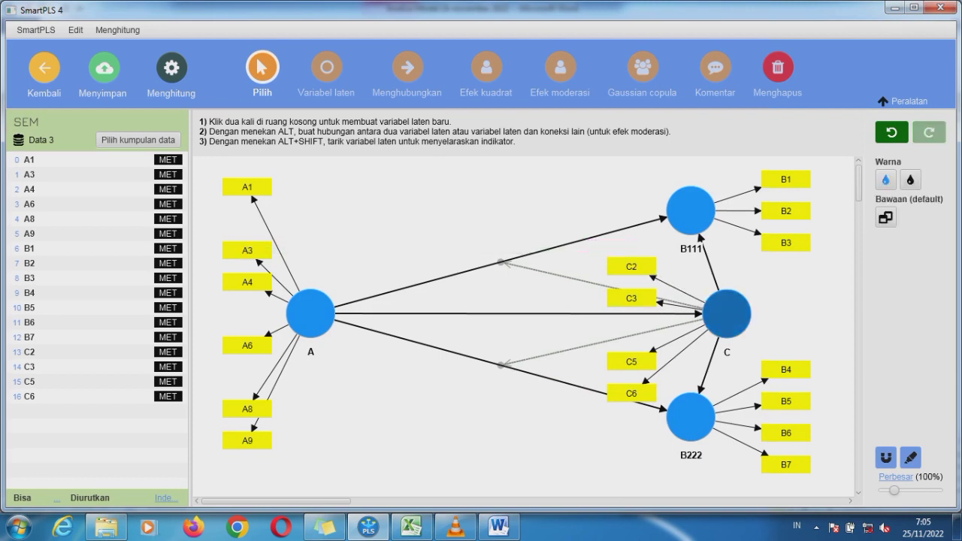
- Move construct C into line between B111 and B222, and run the PLS-SEM algorithm with path weighting and standardized results
left_click_drag(727, 313, 686, 319)
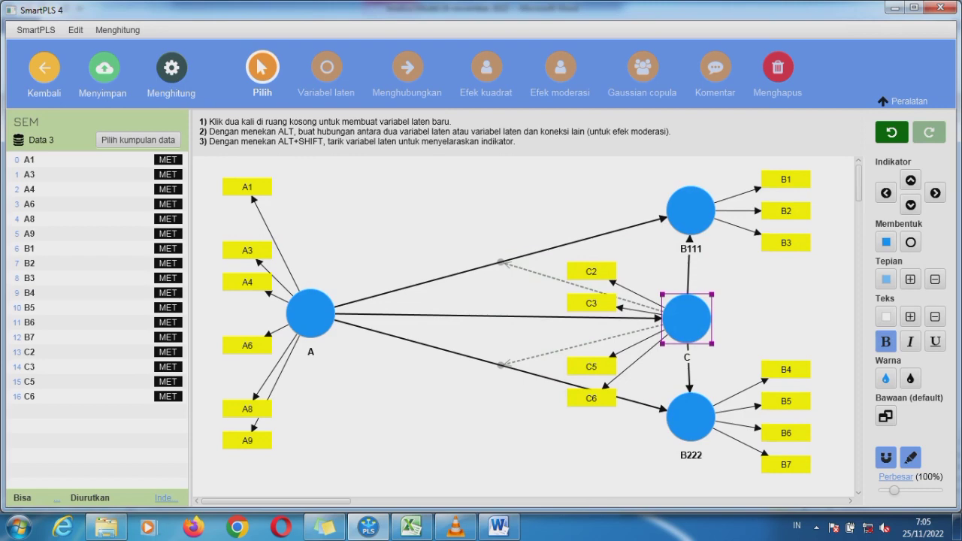
left_click(171, 69)
left_click(248, 103)
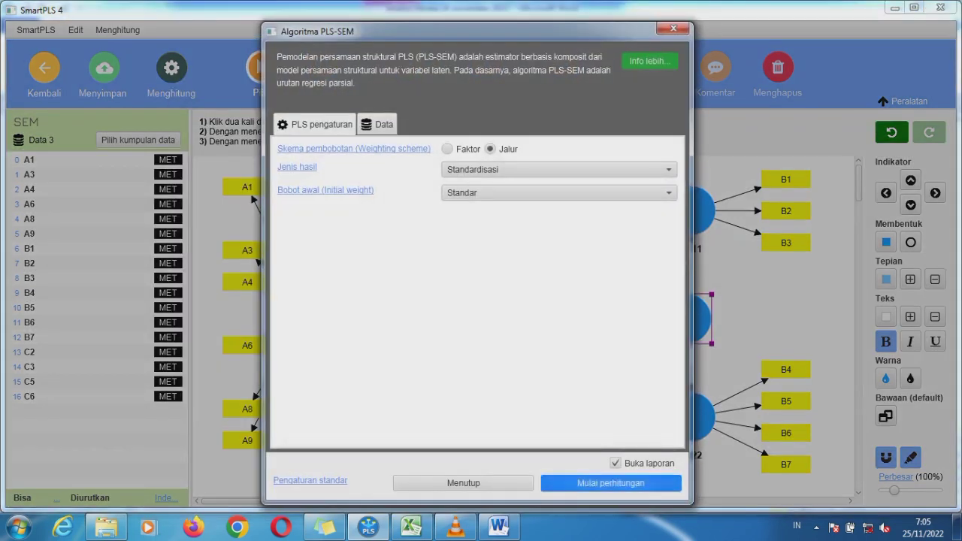
left_click(610, 483)
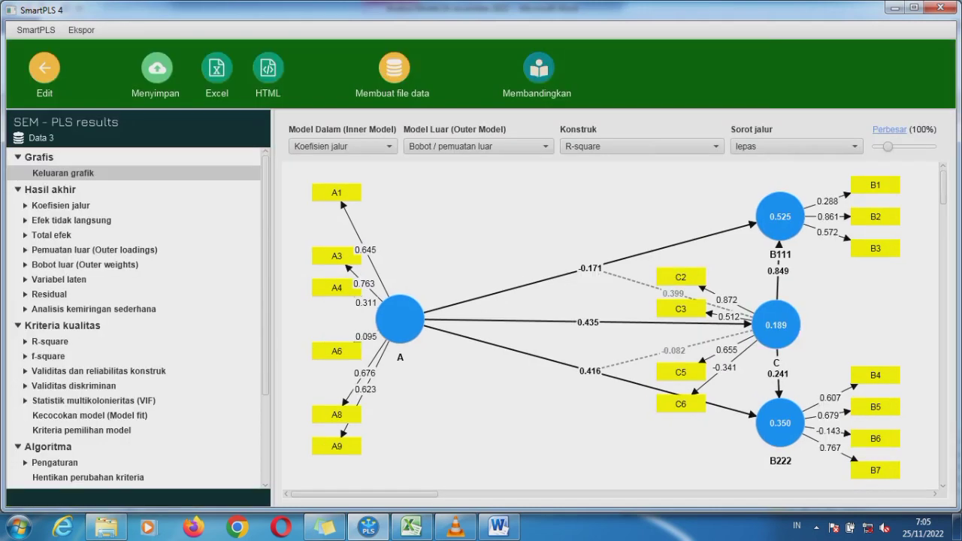
- Examine the outer loadings matrix of the Data 3 results and return to the model
left_click(94, 250)
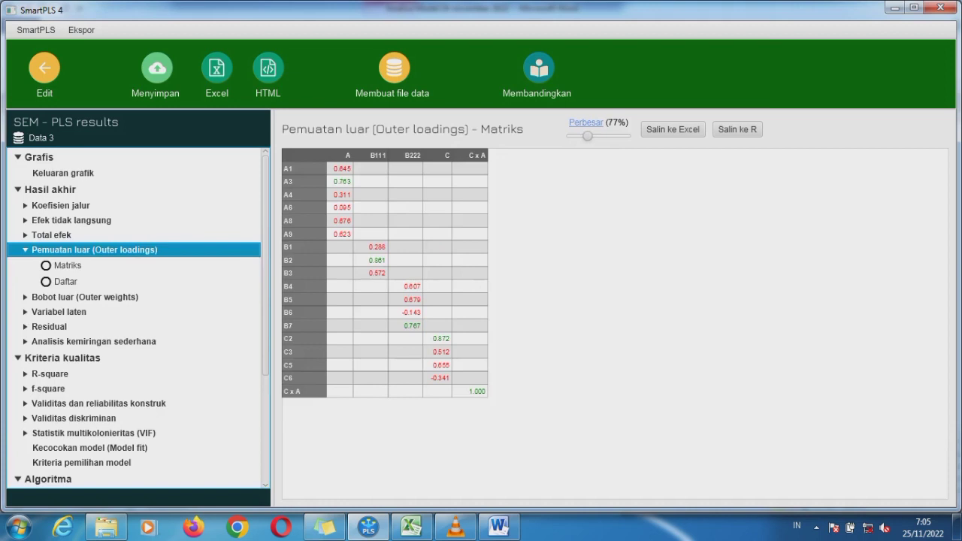
left_click(44, 69)
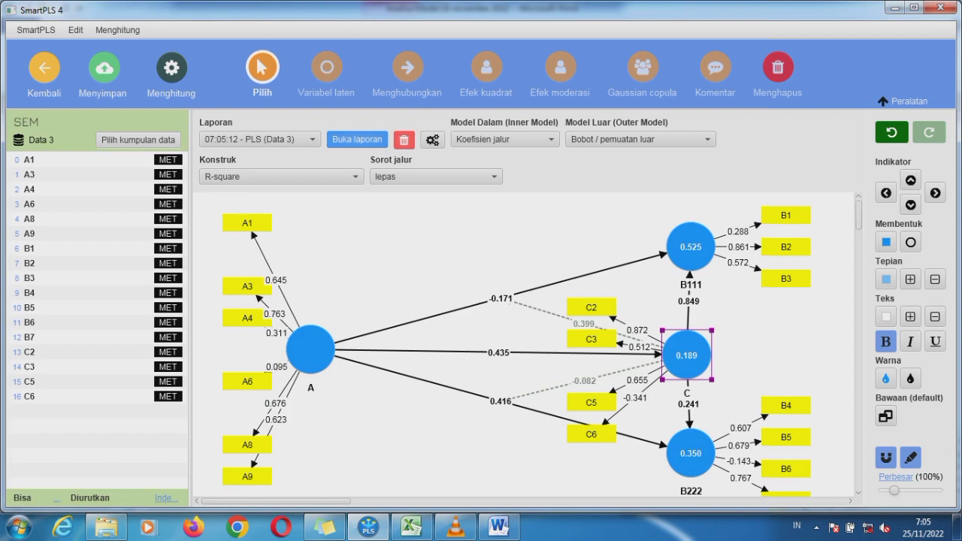
- Switch the SEM model's data set back to Book1 and close the model, saving the changes
left_click(122, 140)
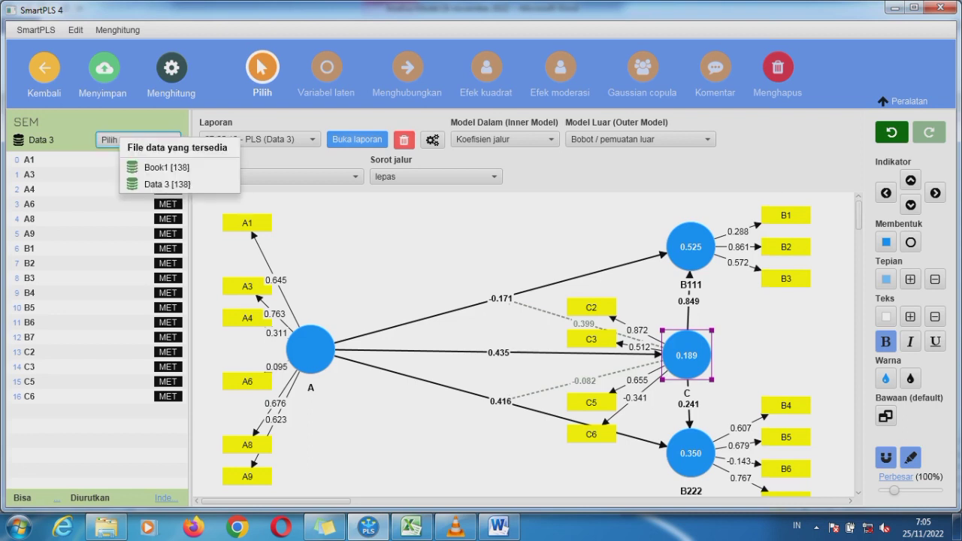
left_click(167, 167)
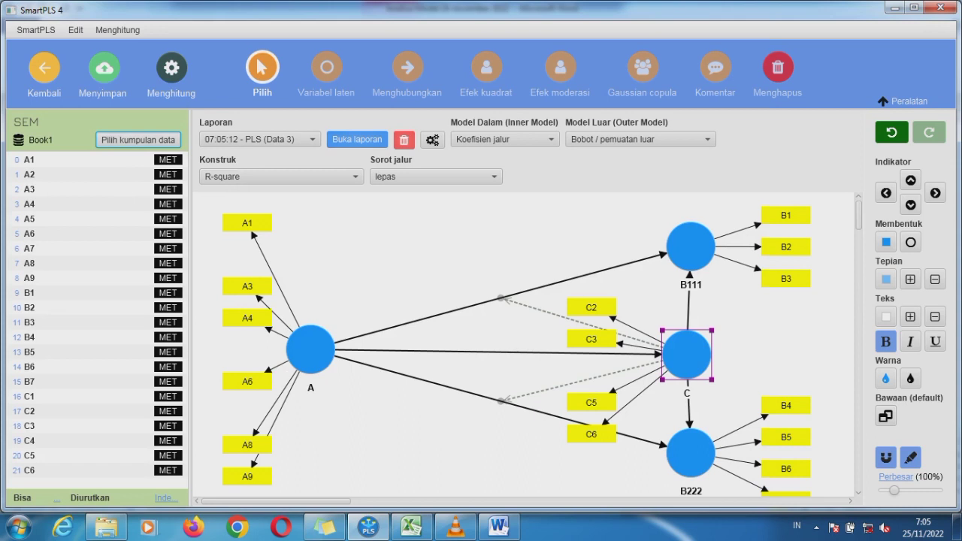
left_click(44, 68)
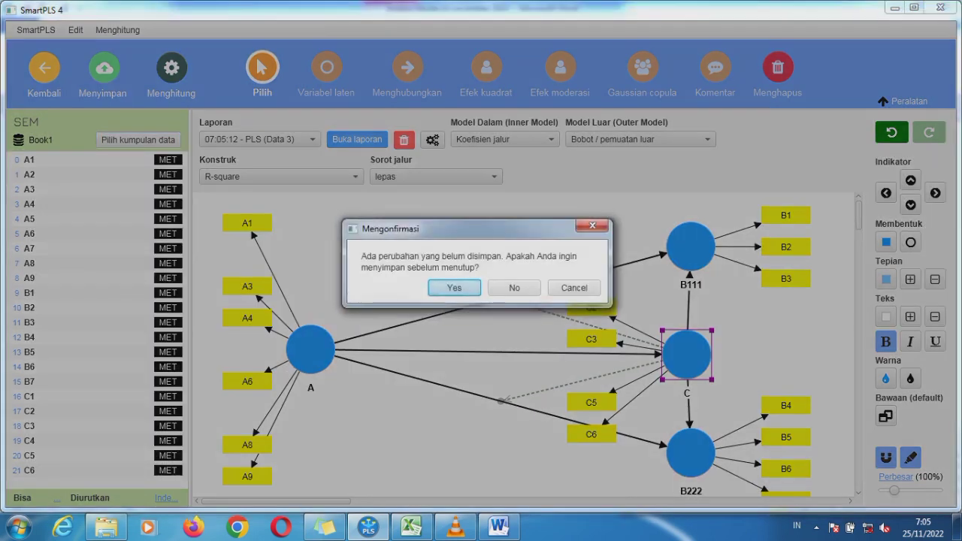
left_click(454, 288)
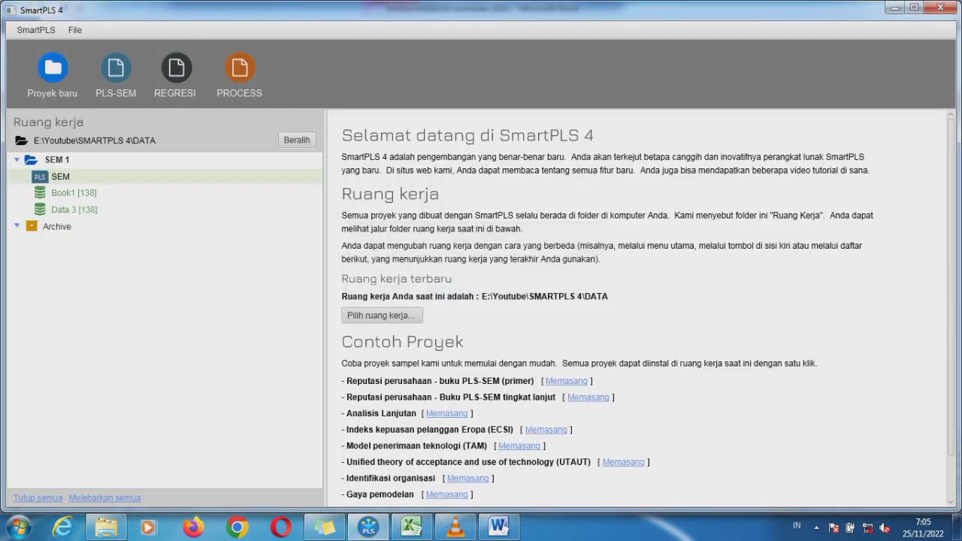